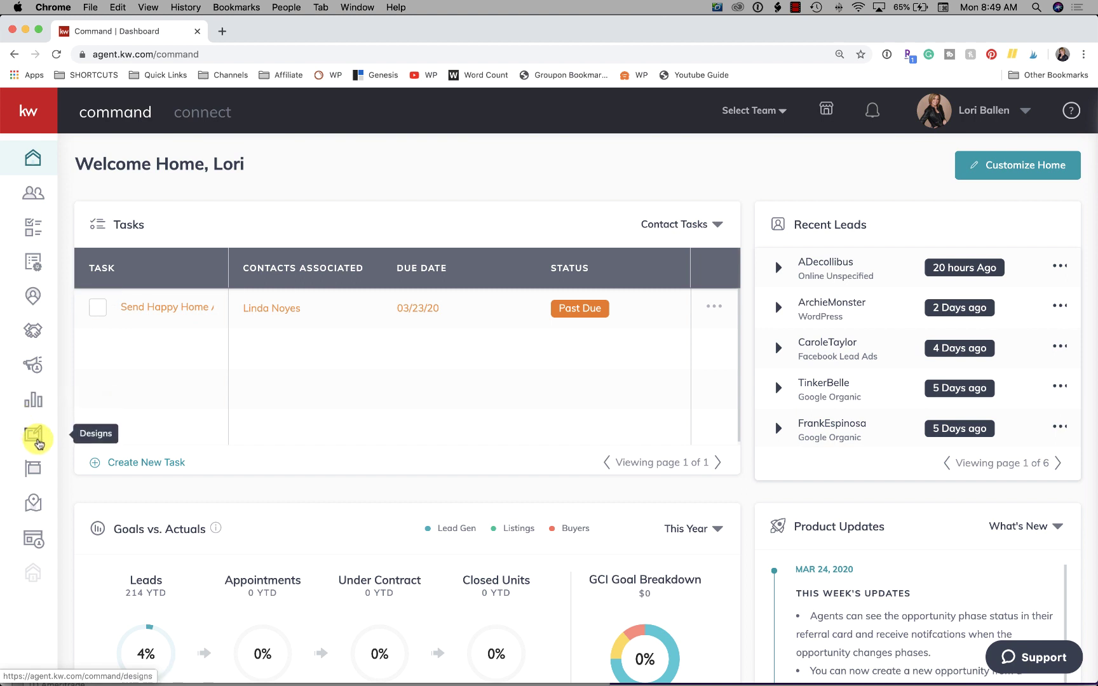
Open My Design Templates and filter through Landing page, Social, Email, Print, then Agent site designs.
left_click(32, 441)
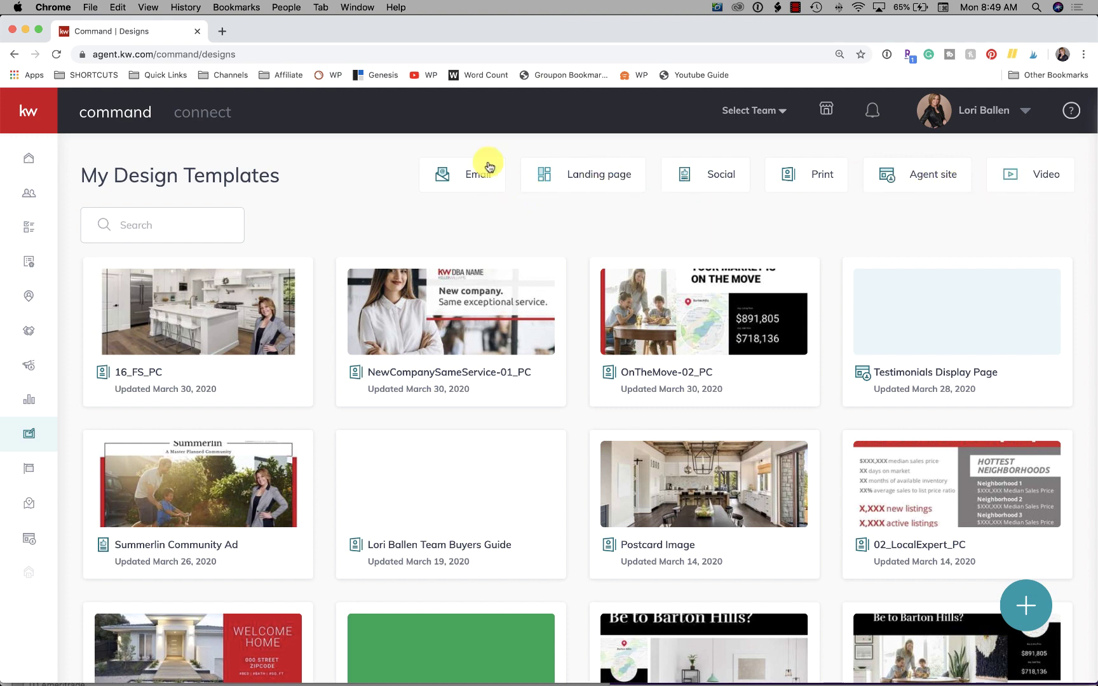
left_click(587, 179)
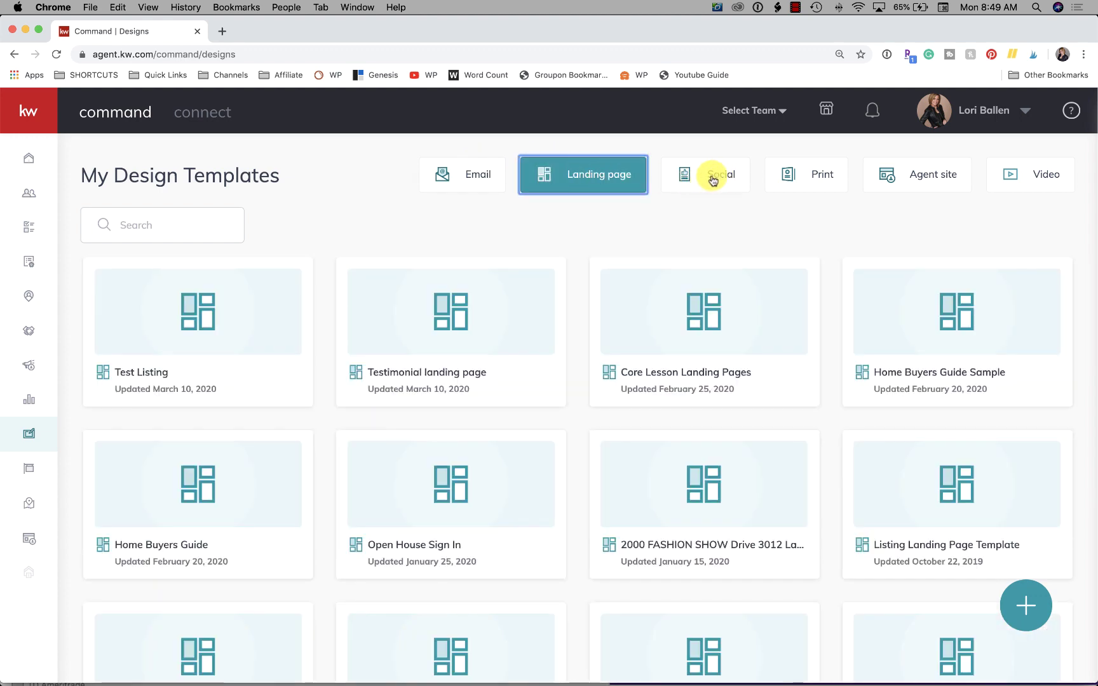
left_click(720, 180)
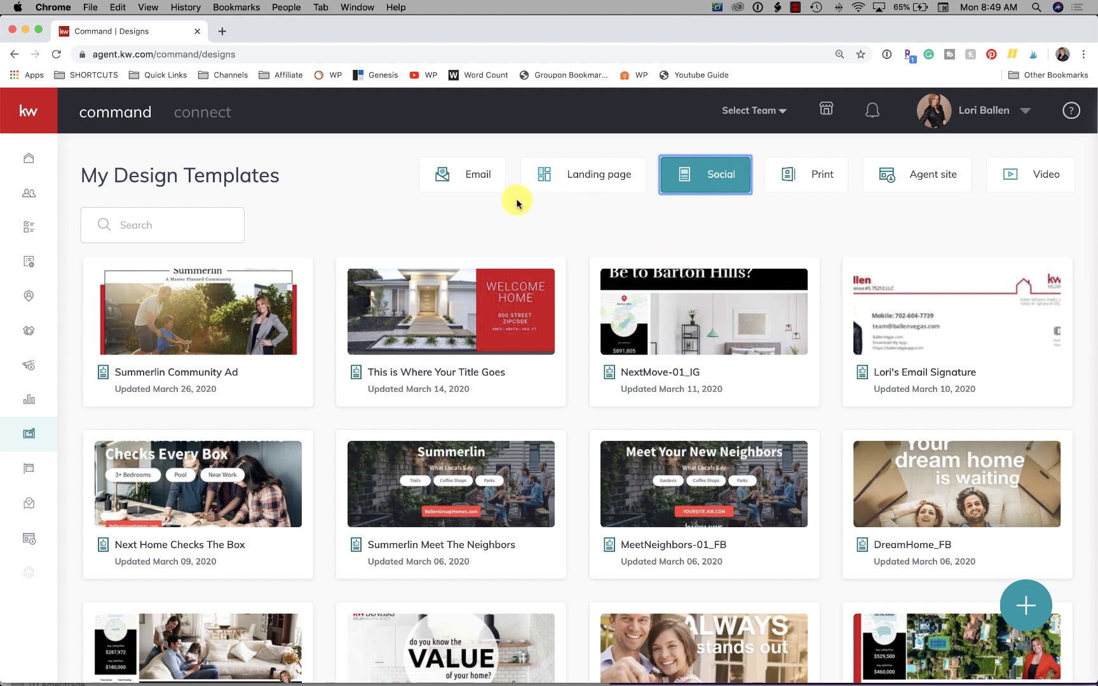
left_click(460, 181)
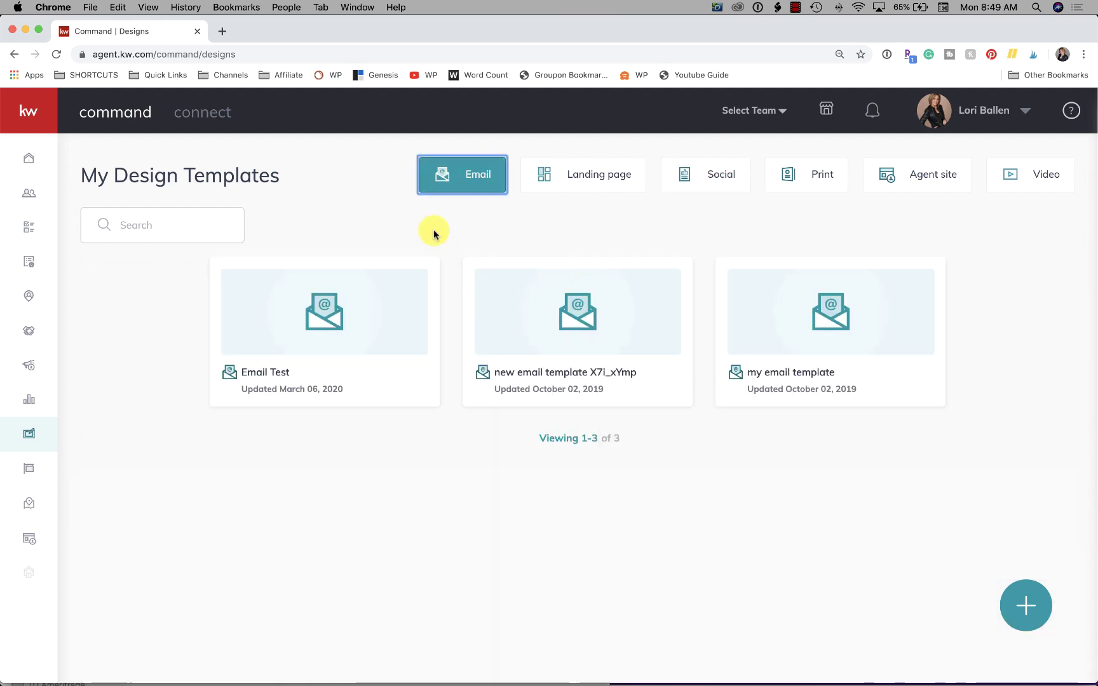
left_click(600, 175)
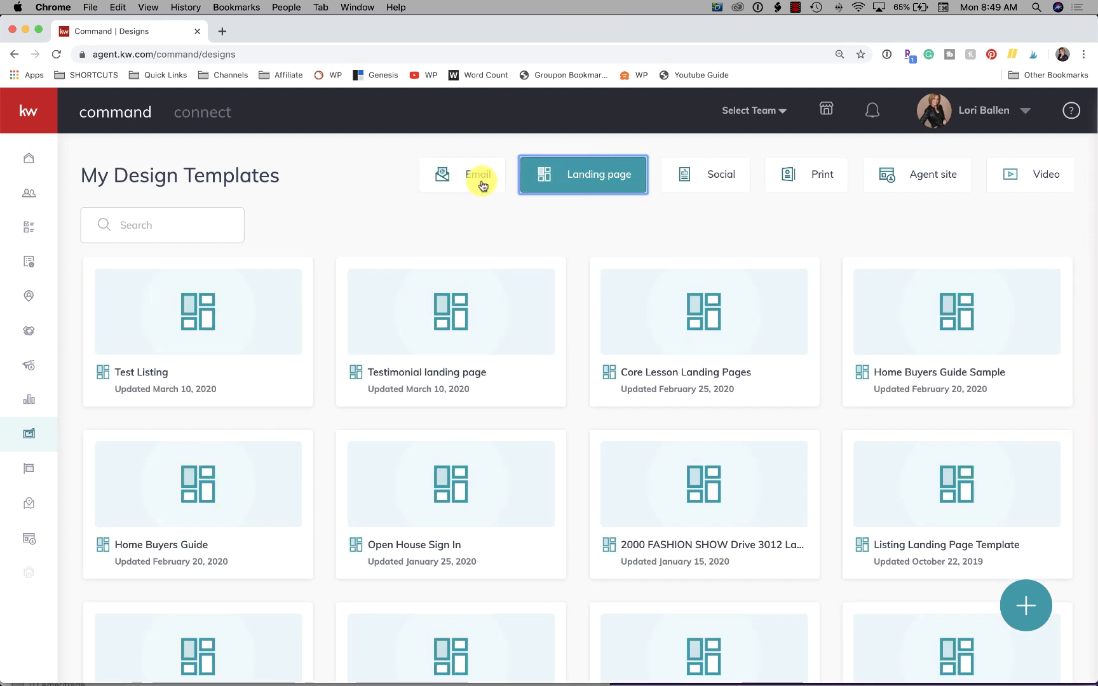
left_click(703, 176)
left_click(808, 181)
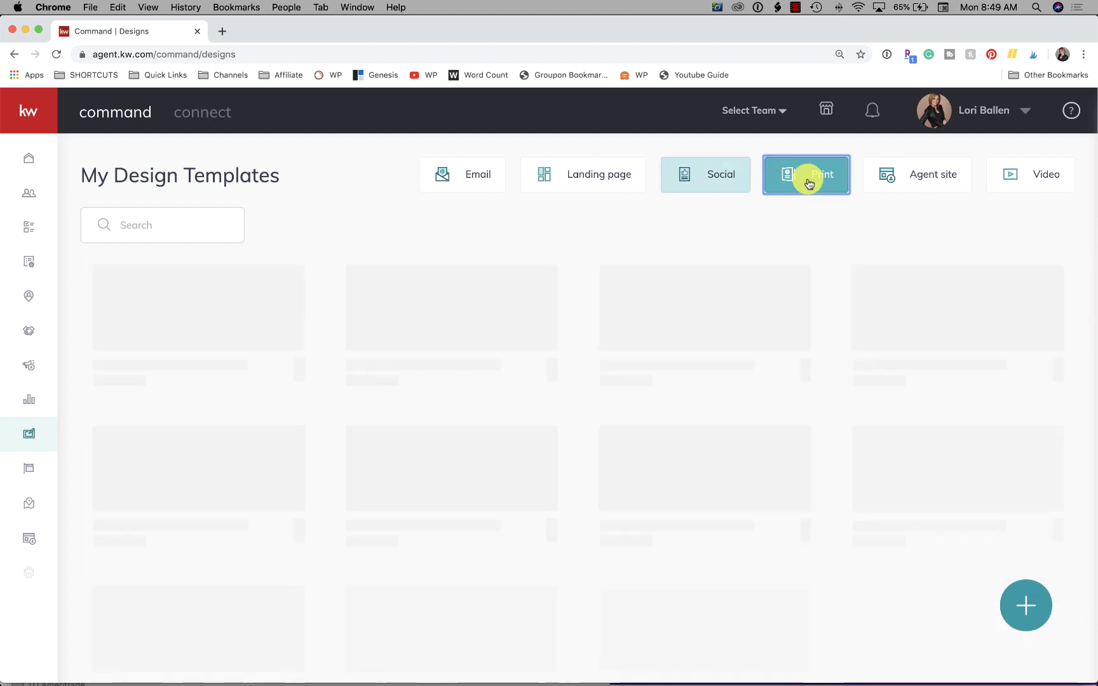
left_click(922, 180)
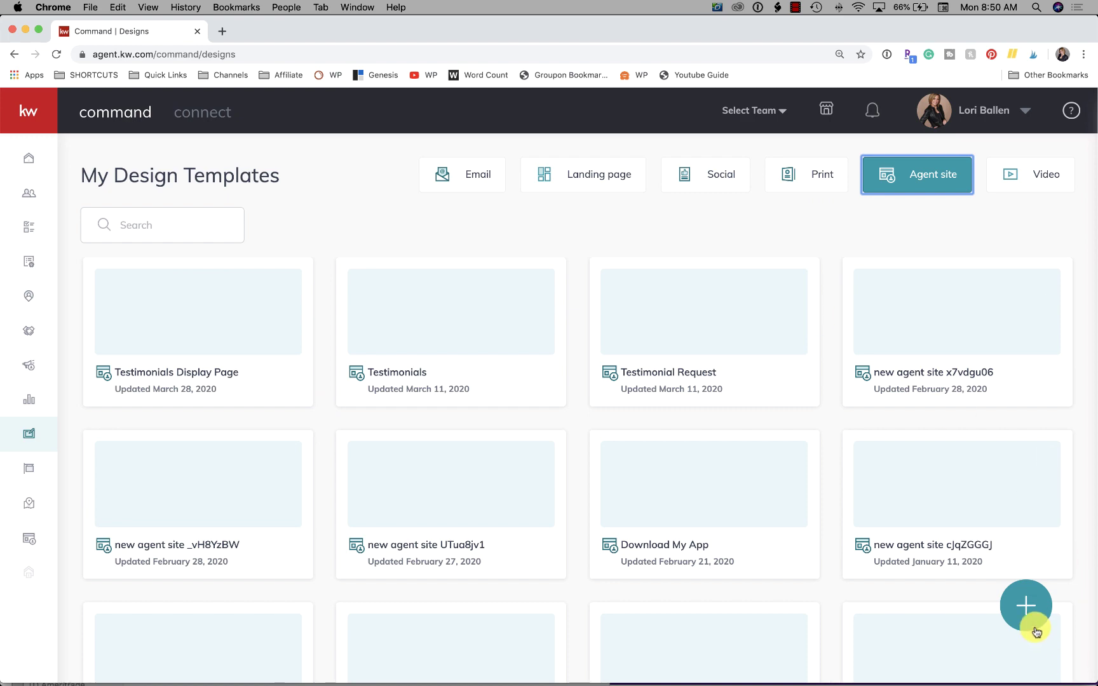
Create a new Print design, toggling listing photo import, and continue to the print editor.
left_click(1026, 608)
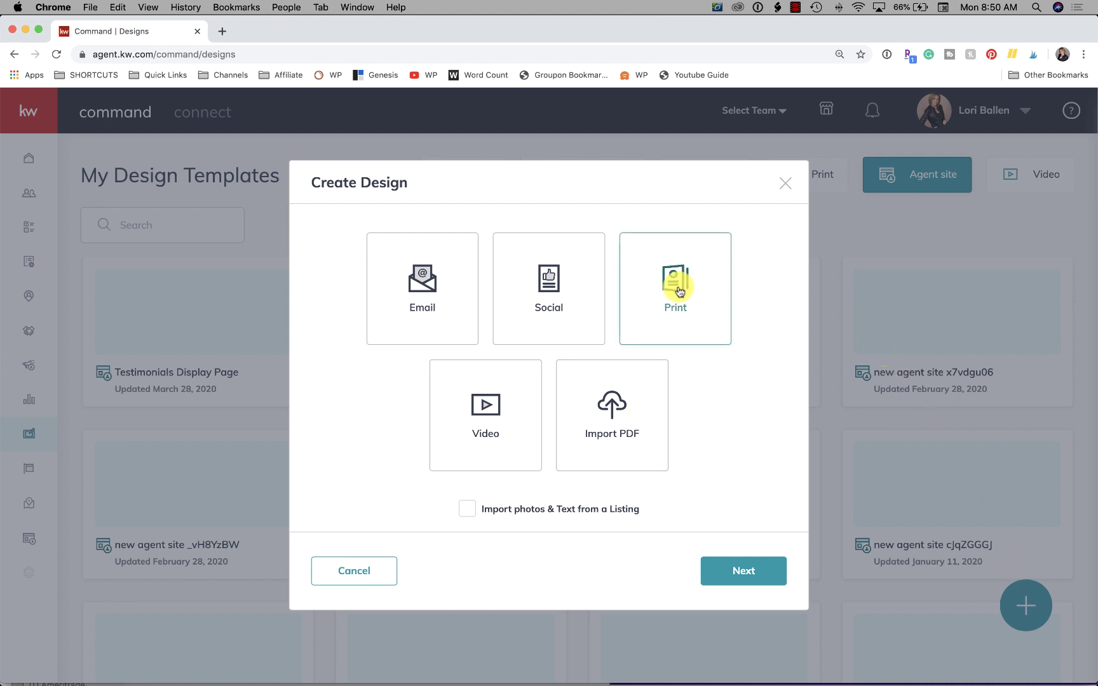
left_click(470, 513)
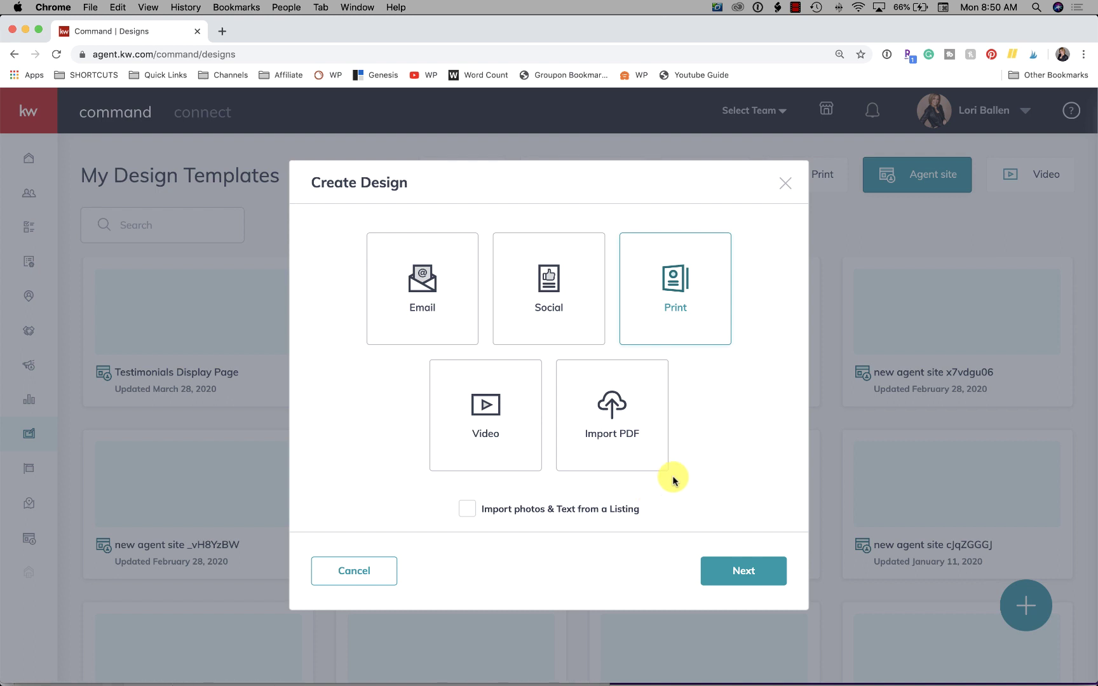
left_click(752, 588)
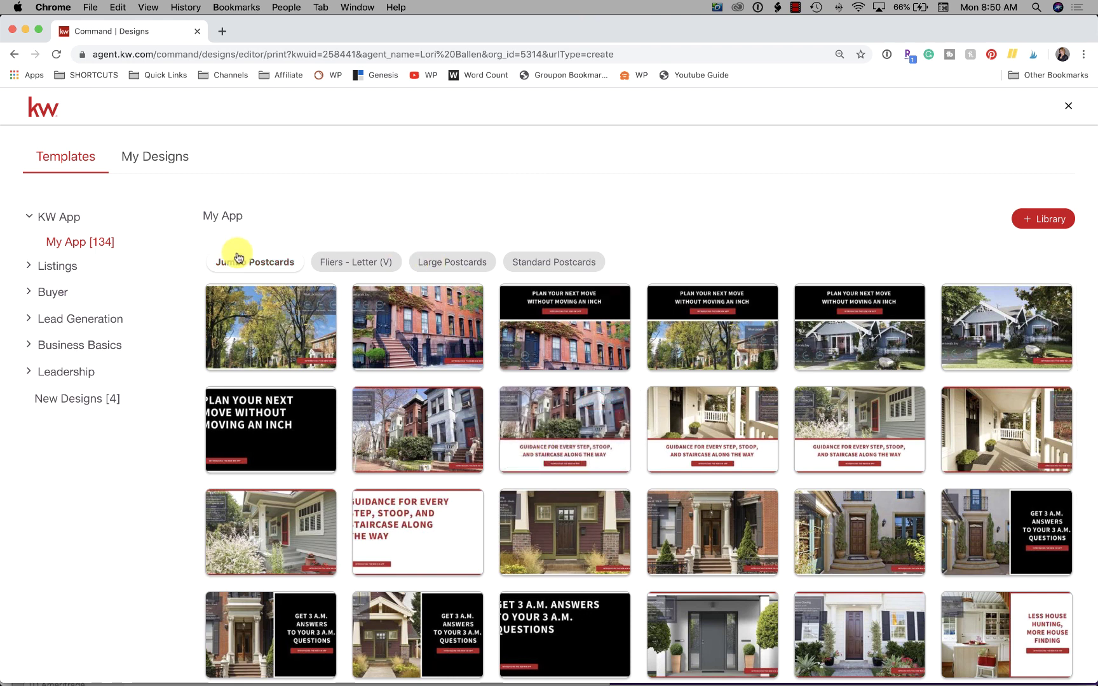
Browse Large Postcards and Standard Postcards templates, then expand the Listings categories.
left_click(459, 260)
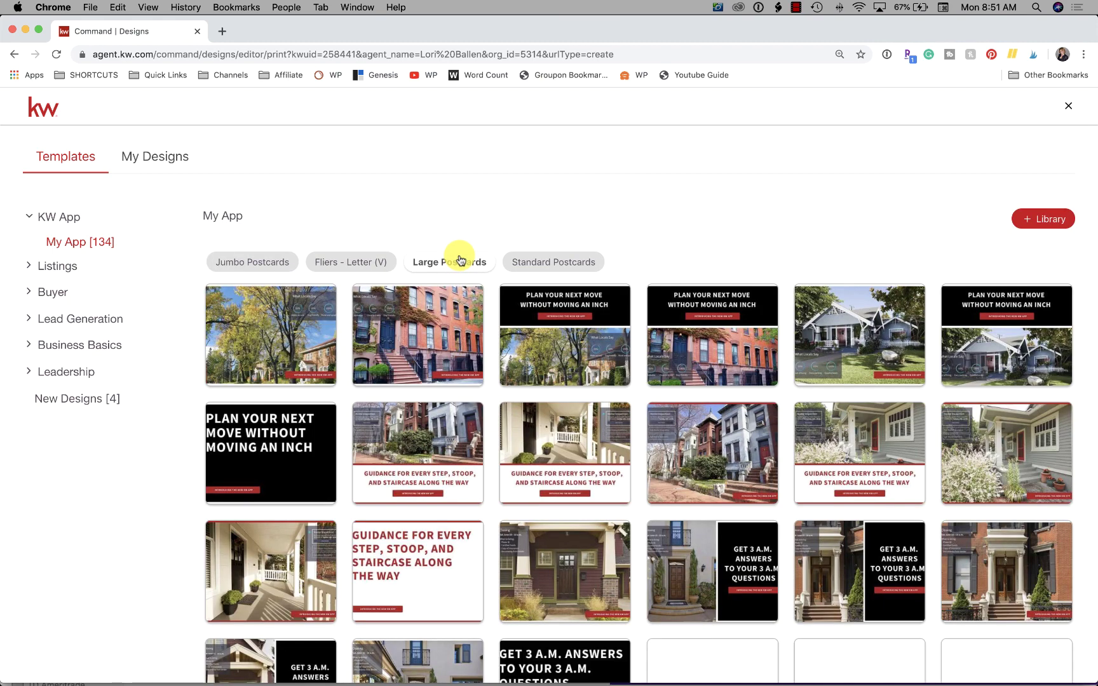
left_click(577, 264)
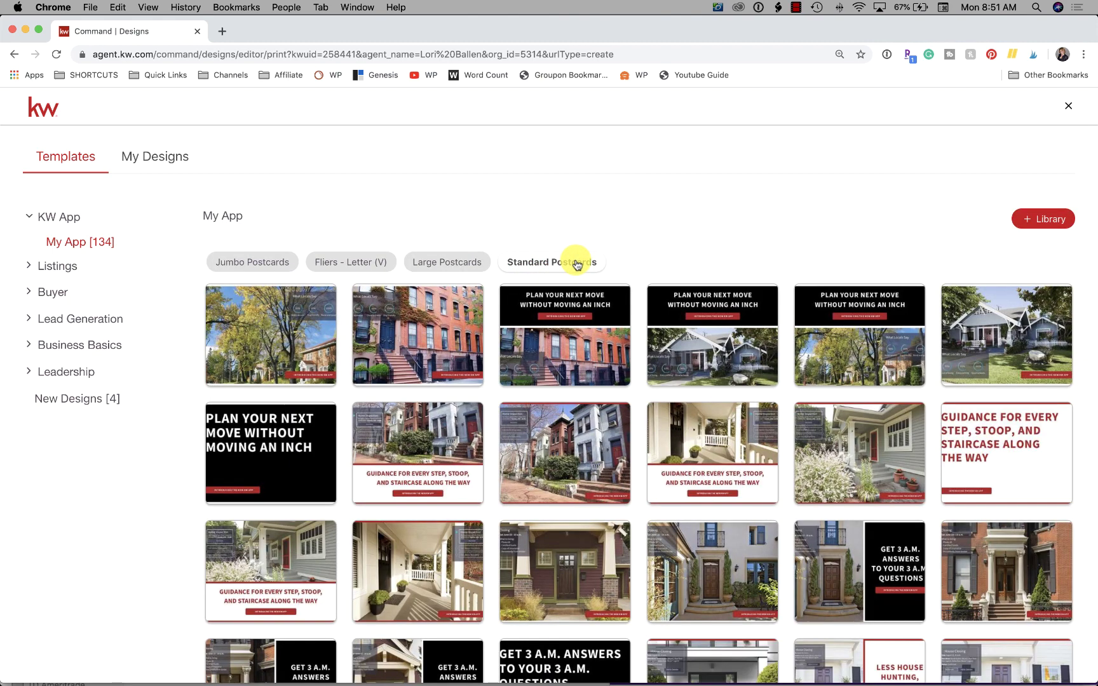
scroll(1053, 334, "down", 5)
scroll(1052, 333, "down", 2)
scroll(1053, 333, "up", 5)
left_click(39, 271)
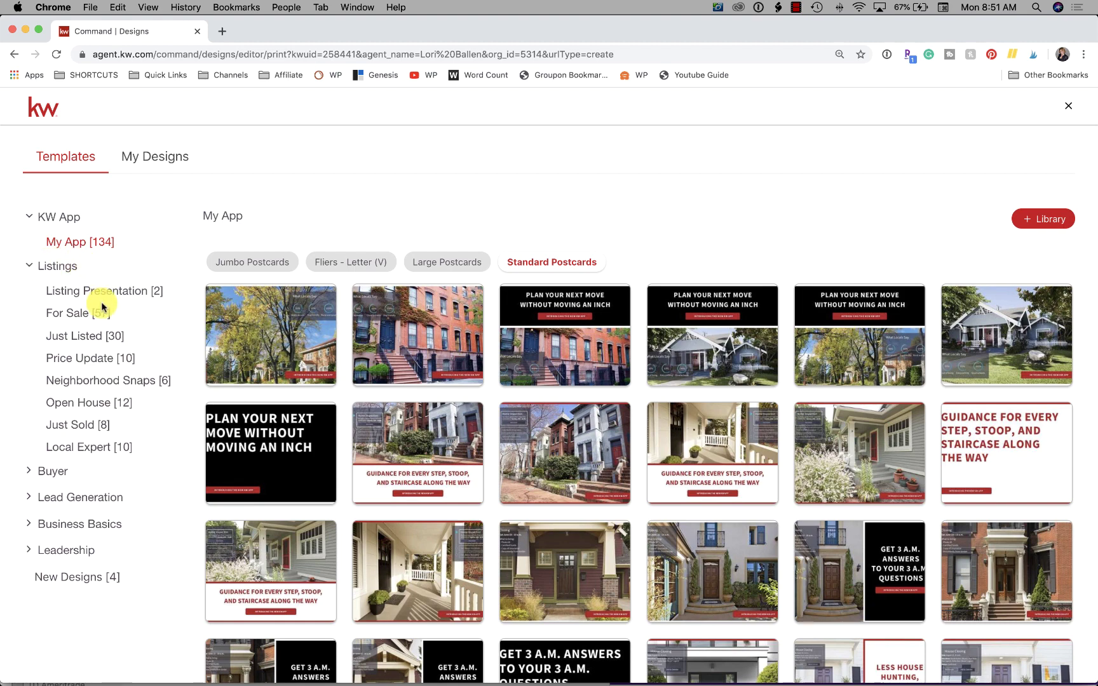
Browse For Sale letter flier, tri-fold and 11x17 bi-fold templates, ending on standard postcards.
left_click(69, 314)
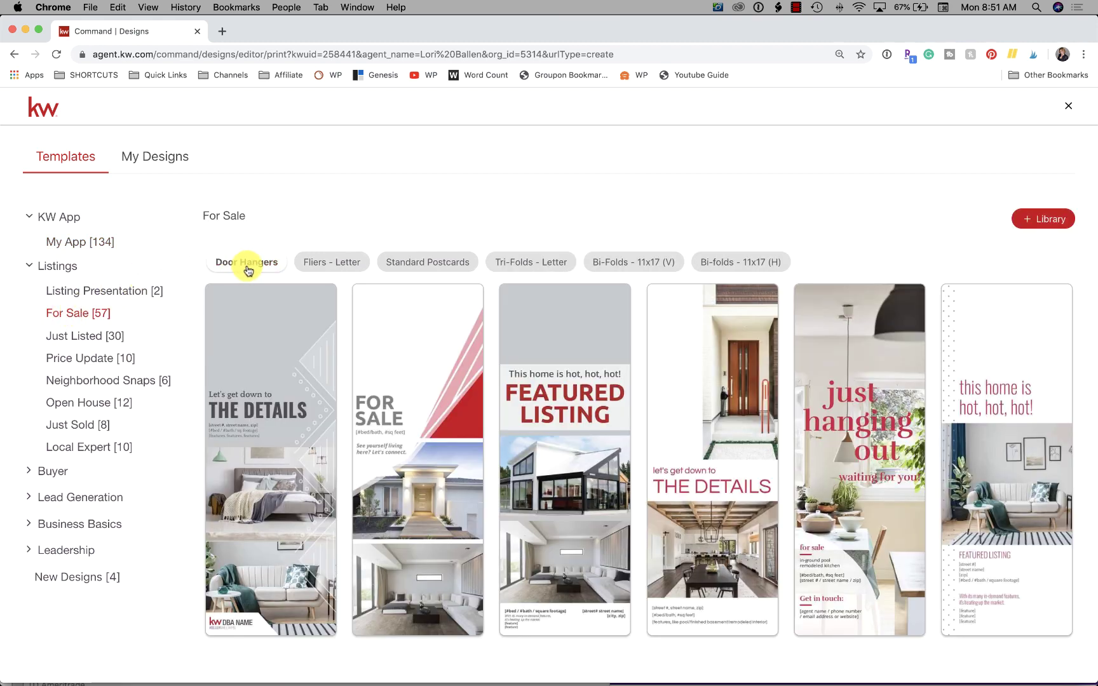
left_click(333, 261)
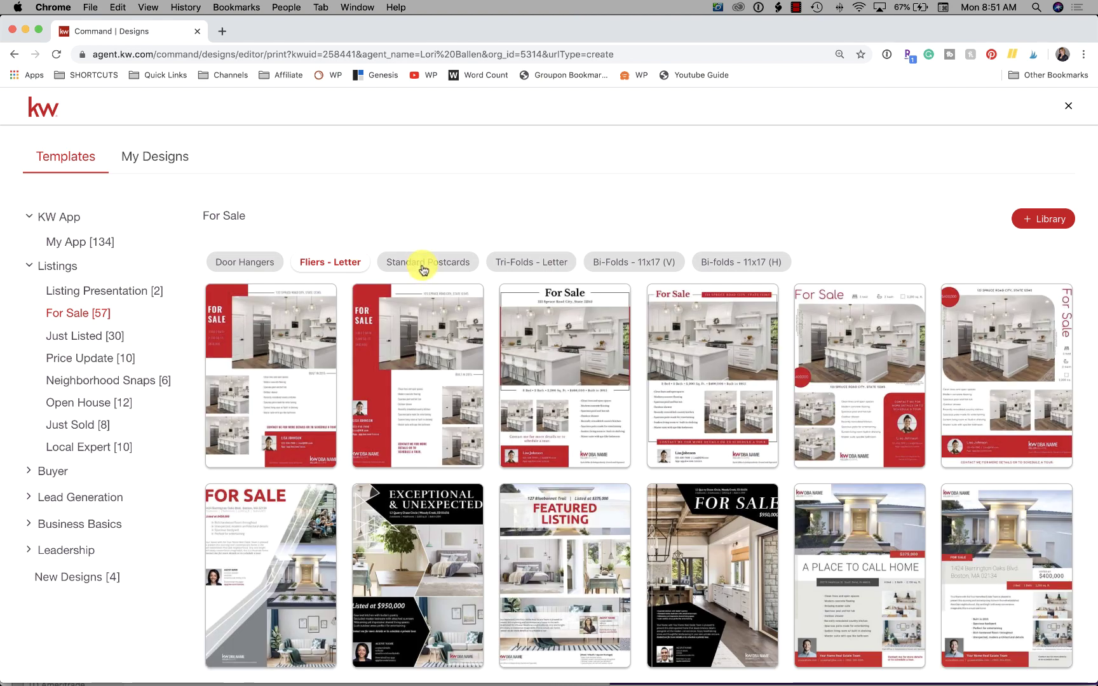
left_click(422, 268)
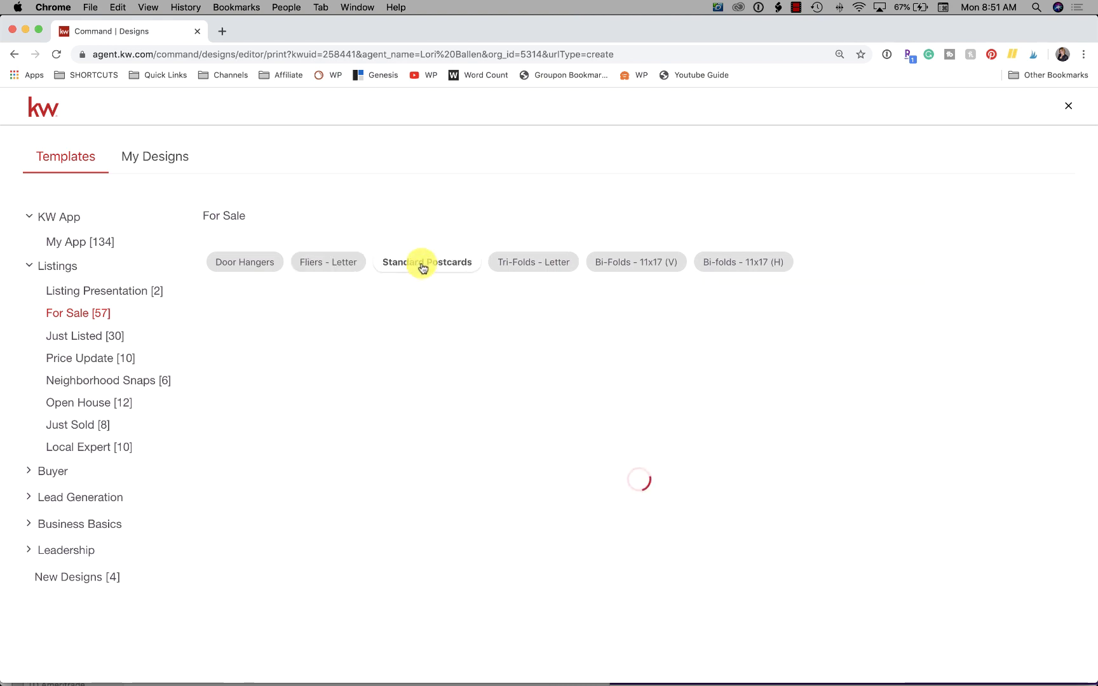
left_click(534, 261)
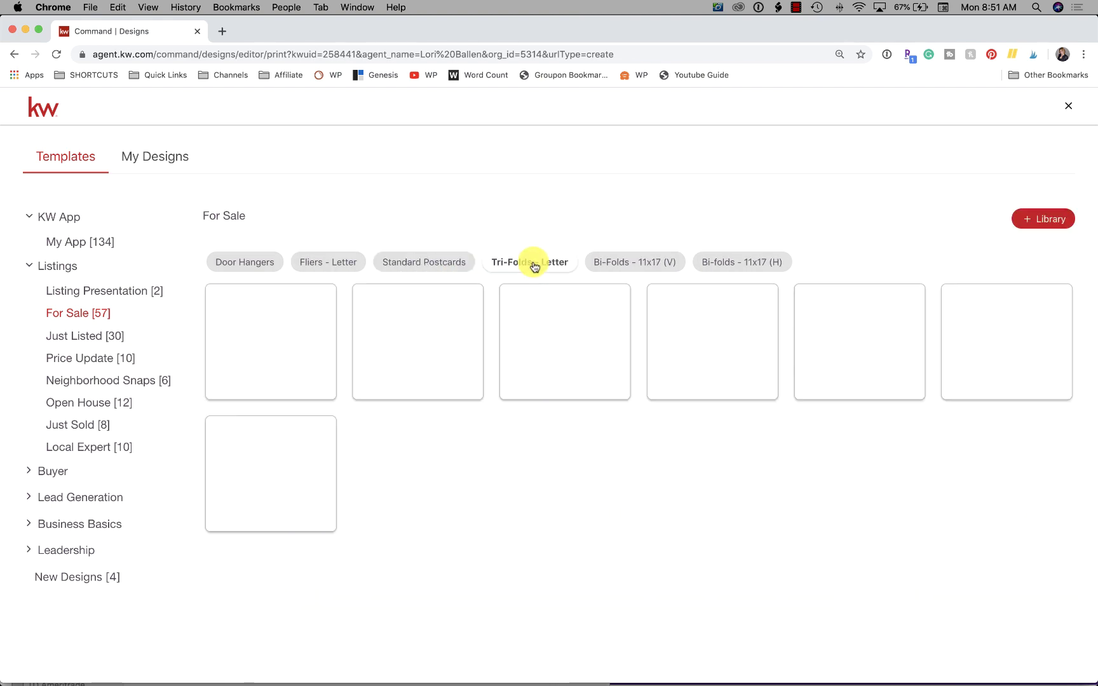
left_click(635, 263)
left_click(763, 262)
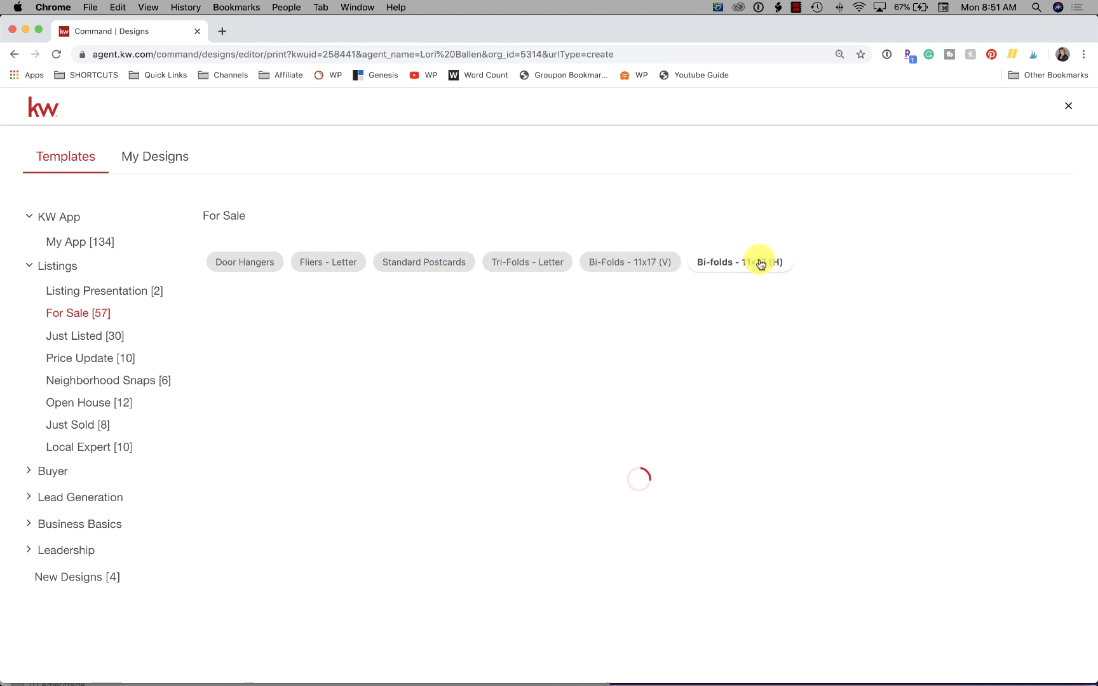
left_click(436, 267)
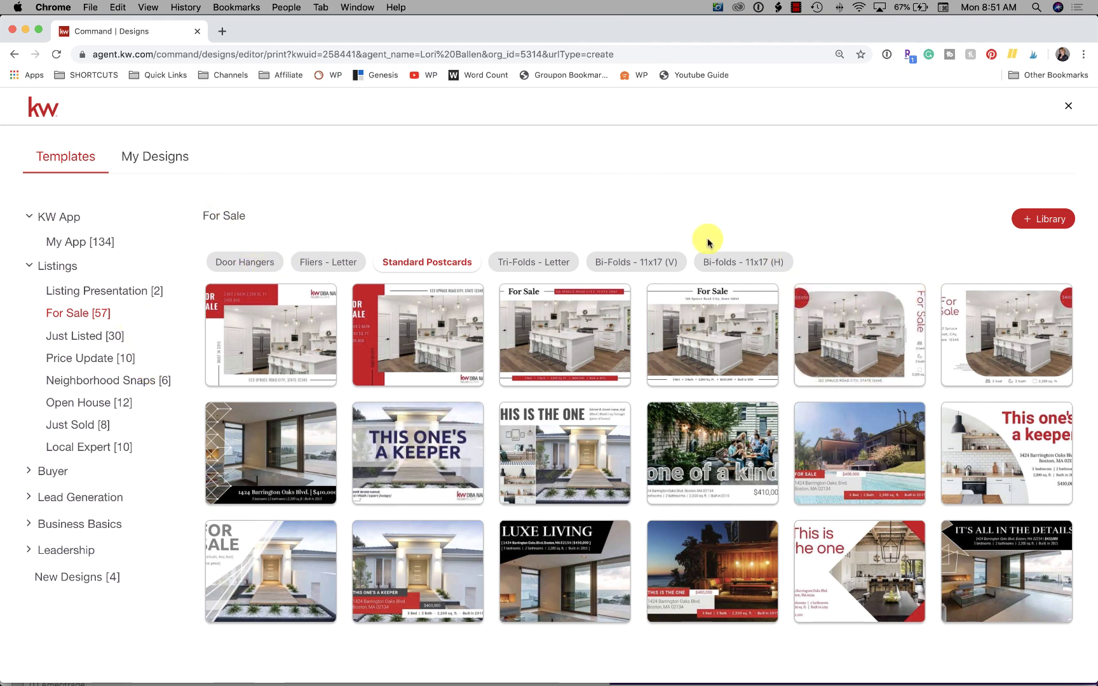
Compare Just Listed portrait and standard postcards, then return to For Sale standard postcards.
left_click(105, 338)
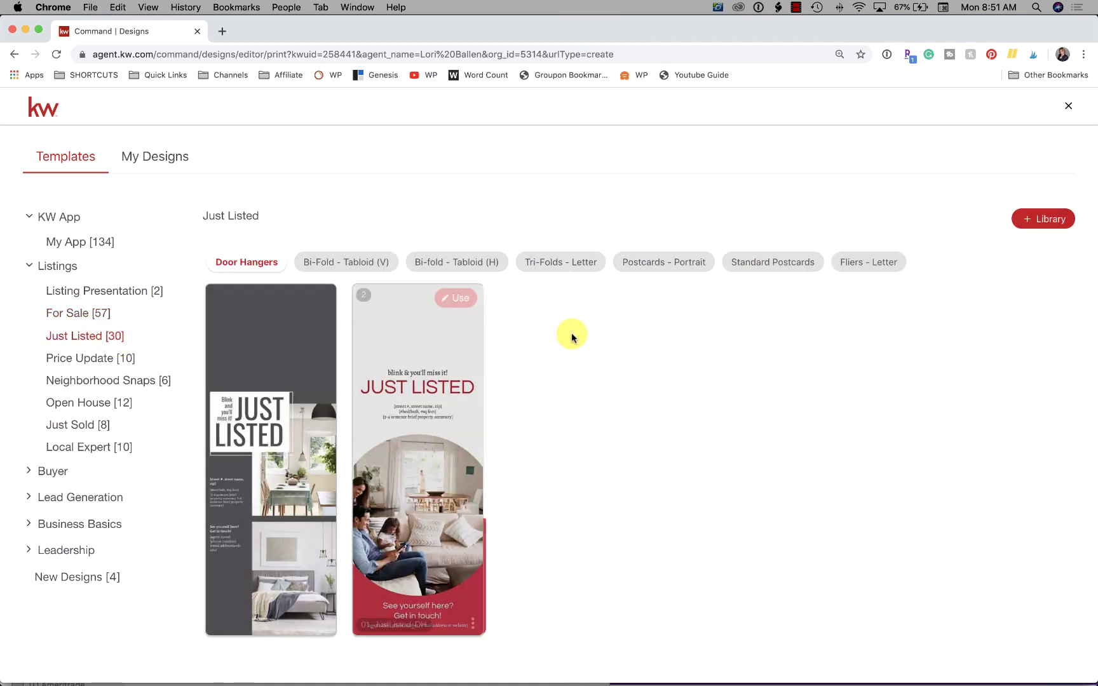
left_click(695, 264)
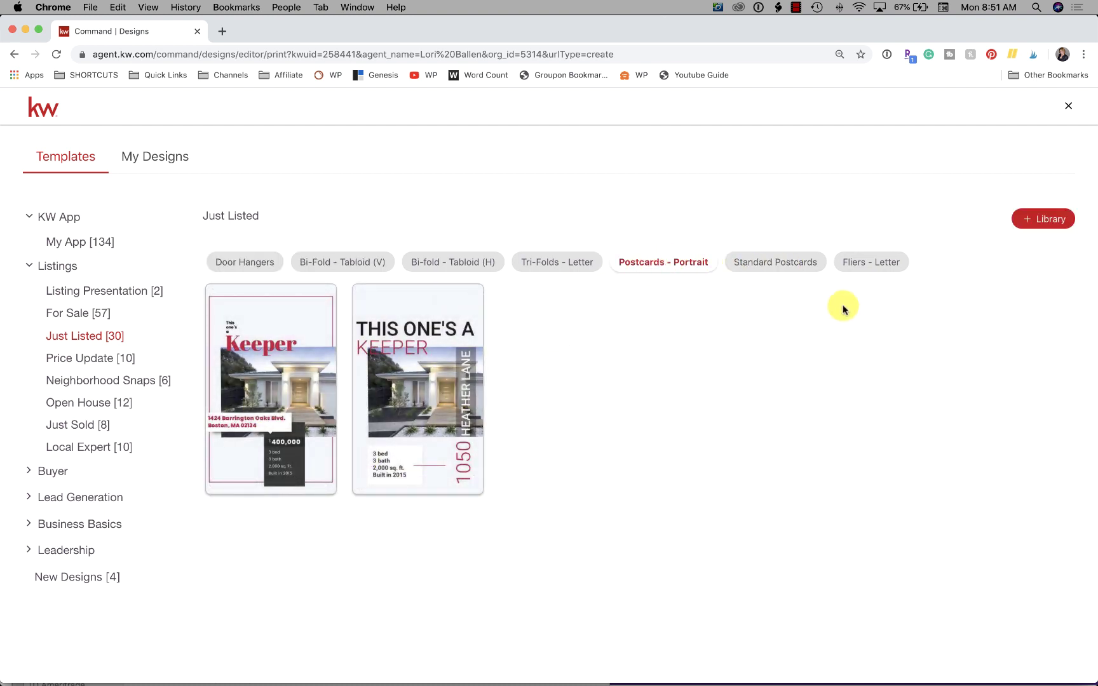
left_click(776, 266)
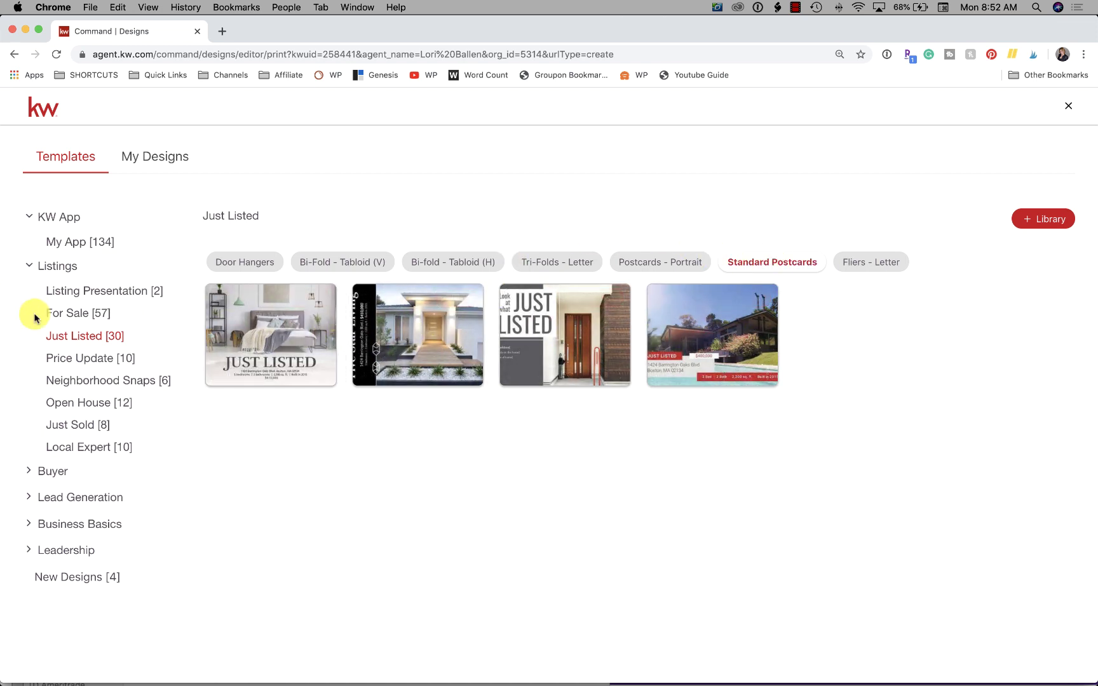
left_click(86, 320)
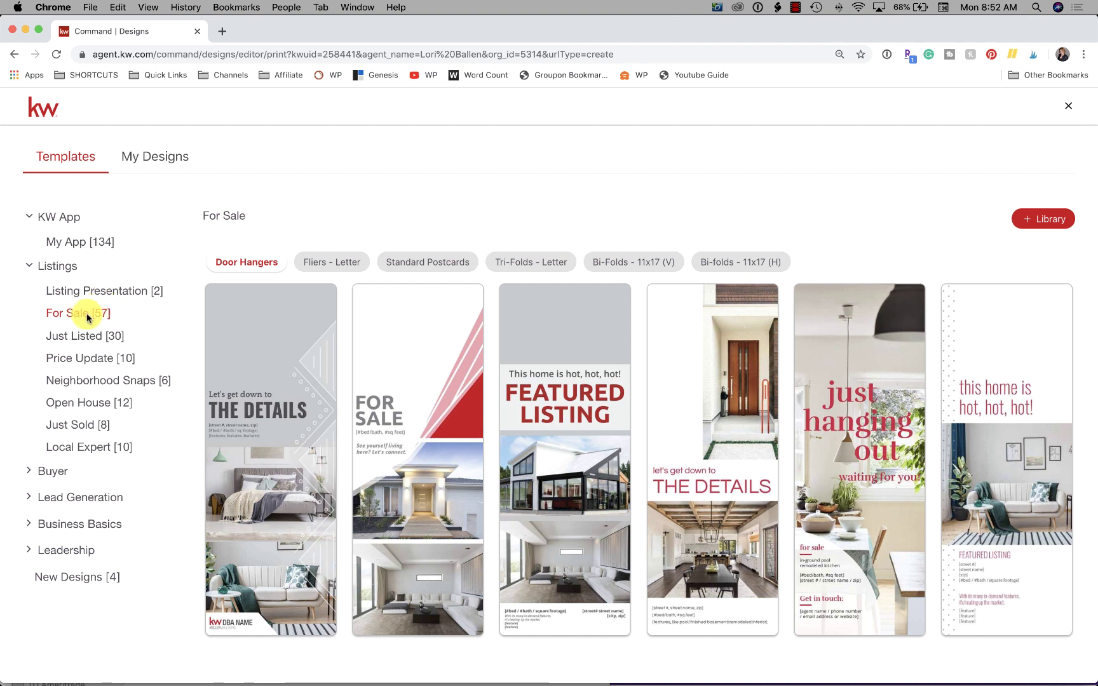
left_click(441, 266)
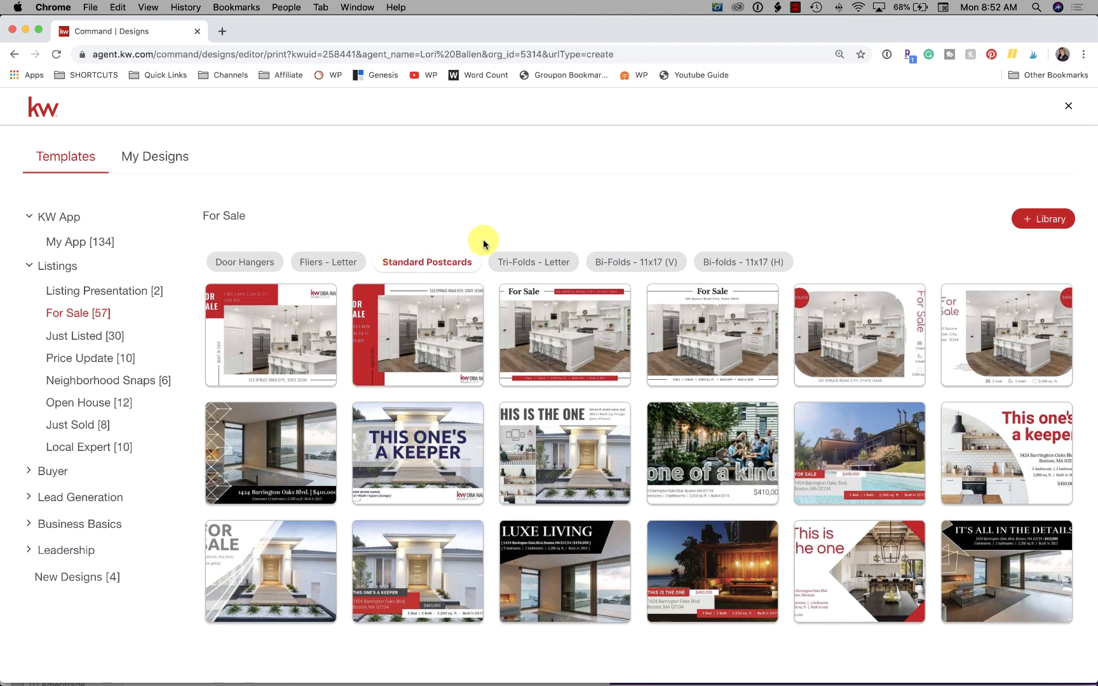
mouse_move(713, 335)
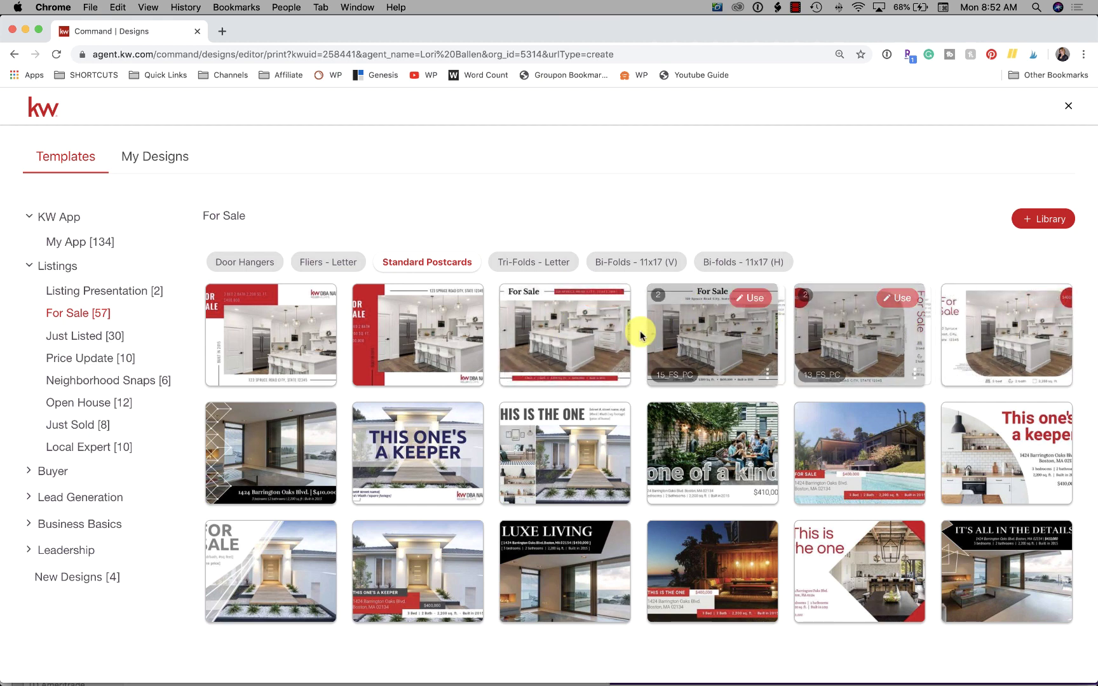
Use the third For Sale postcard template (16_FS_PC) and view its second page.
left_click(607, 307)
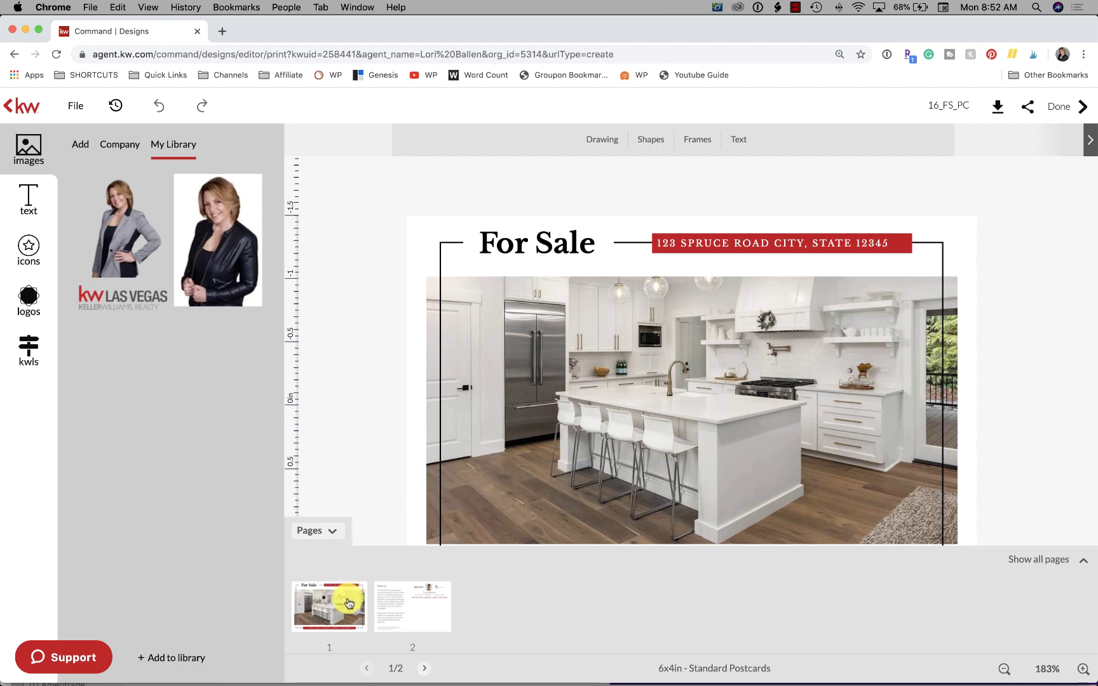
left_click(439, 613)
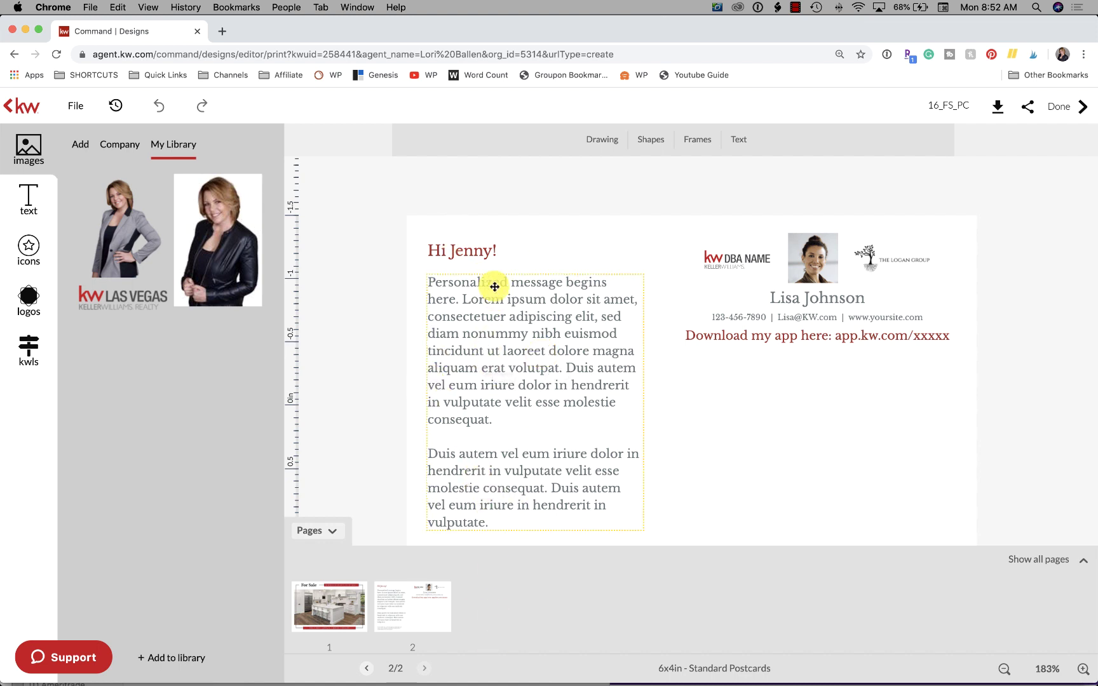
Replace the 'Hi Jenny!' heading on page 2 with 'Just Listed'.
left_click(498, 364)
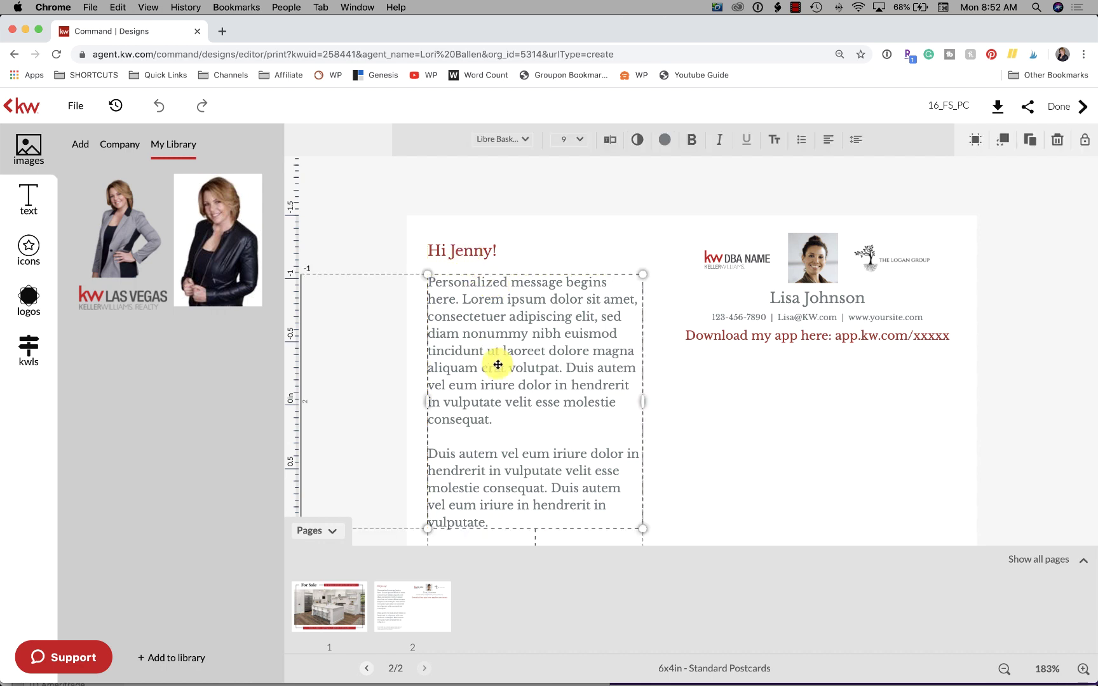
left_click(468, 253)
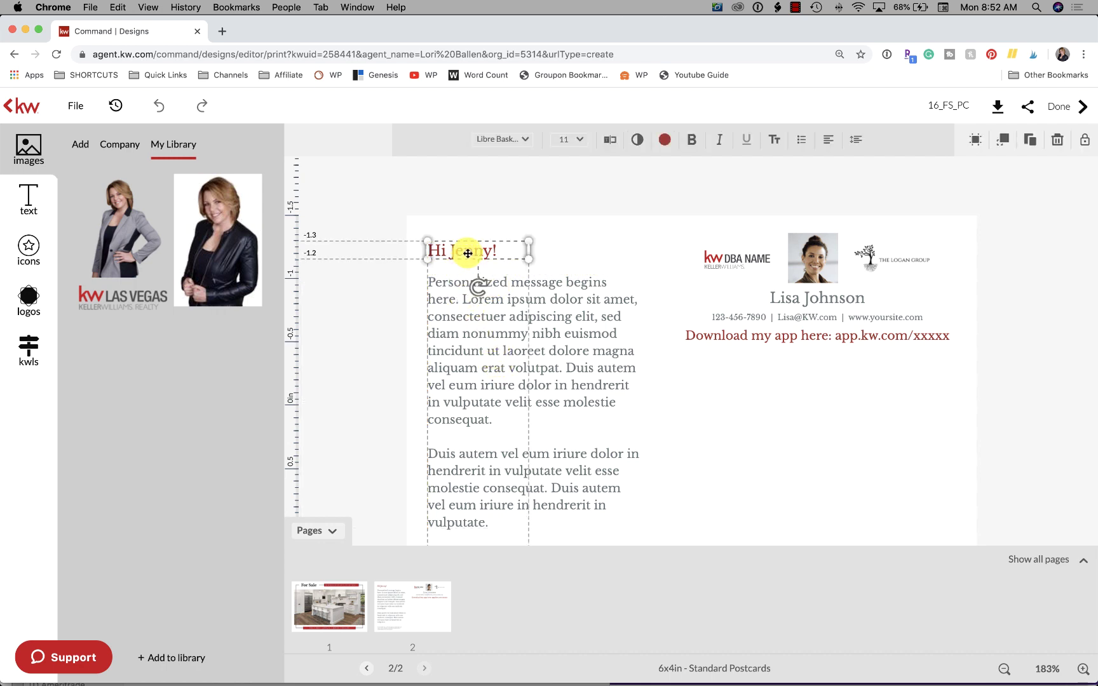
double_click(501, 252)
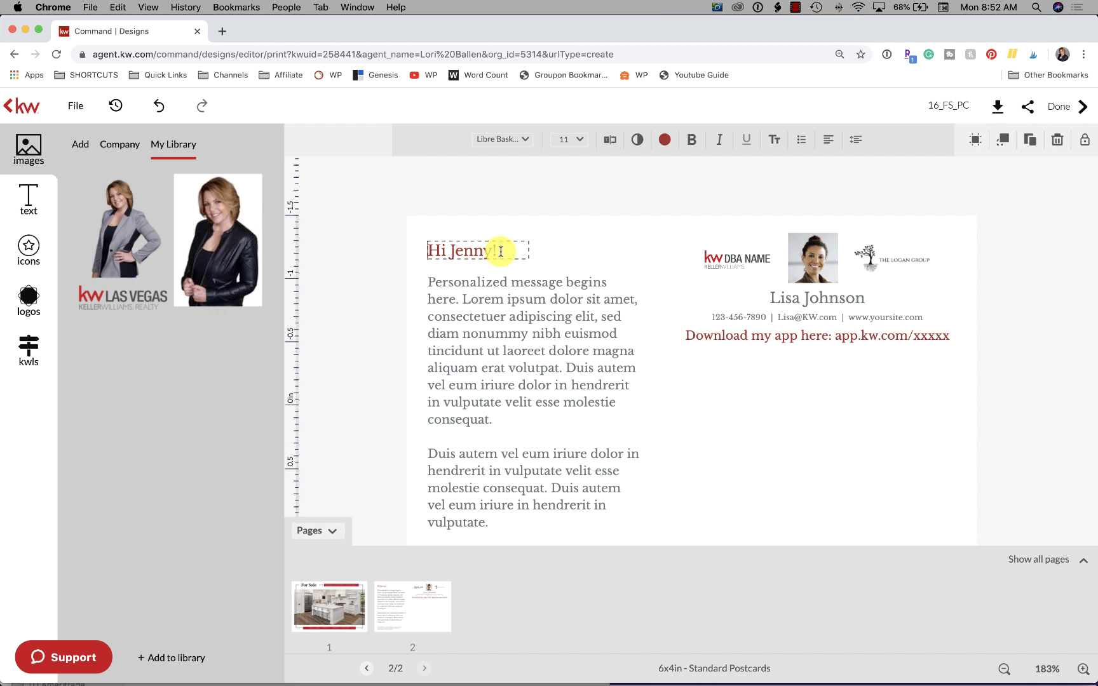
left_click_drag(494, 251, 449, 249)
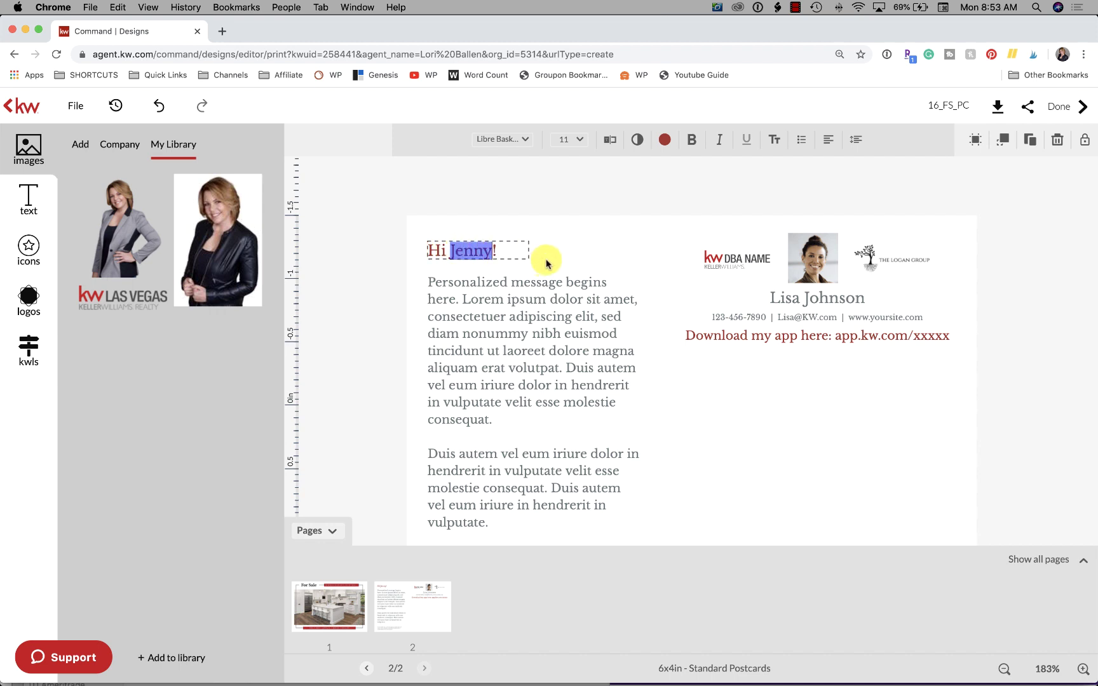
key("Right")
double_click(464, 251)
left_click(504, 247)
left_click_drag(504, 248, 426, 249)
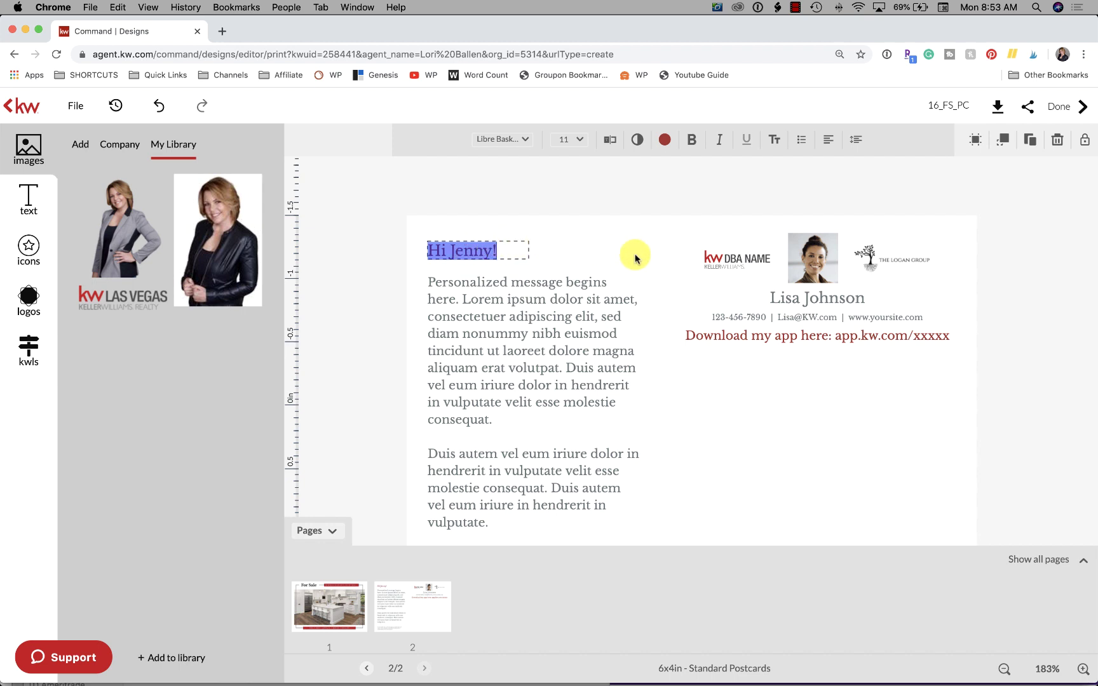
key("BackSpace")
type("t Listed")
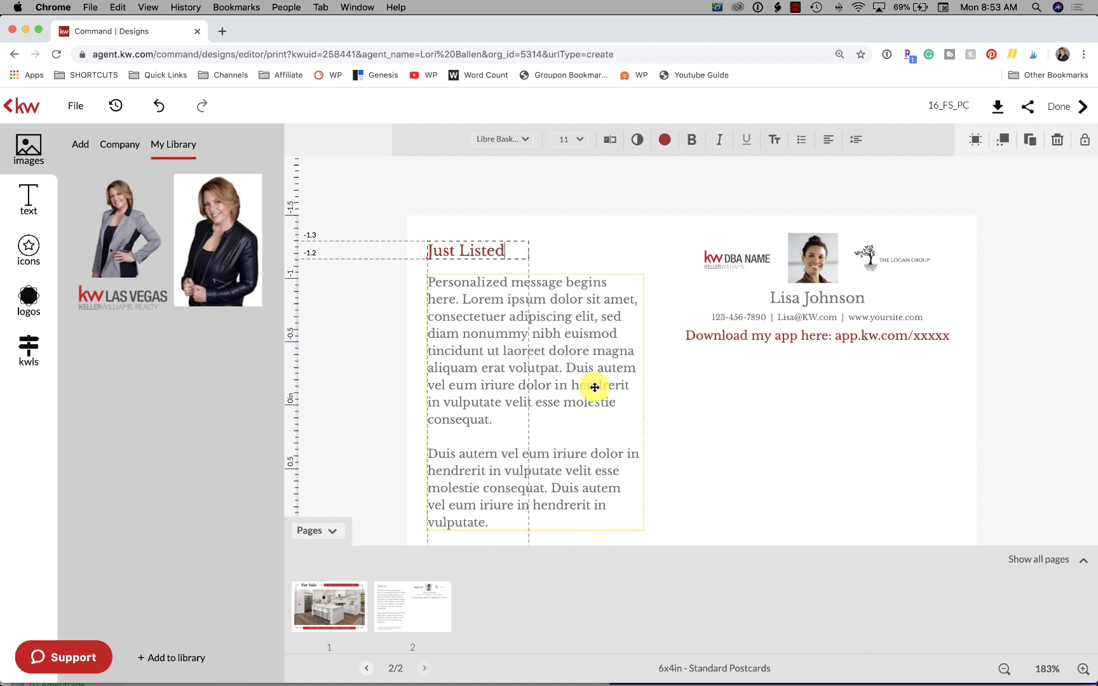
Delete the placeholder body text and turn the body box into a bulleted list.
left_click(587, 375)
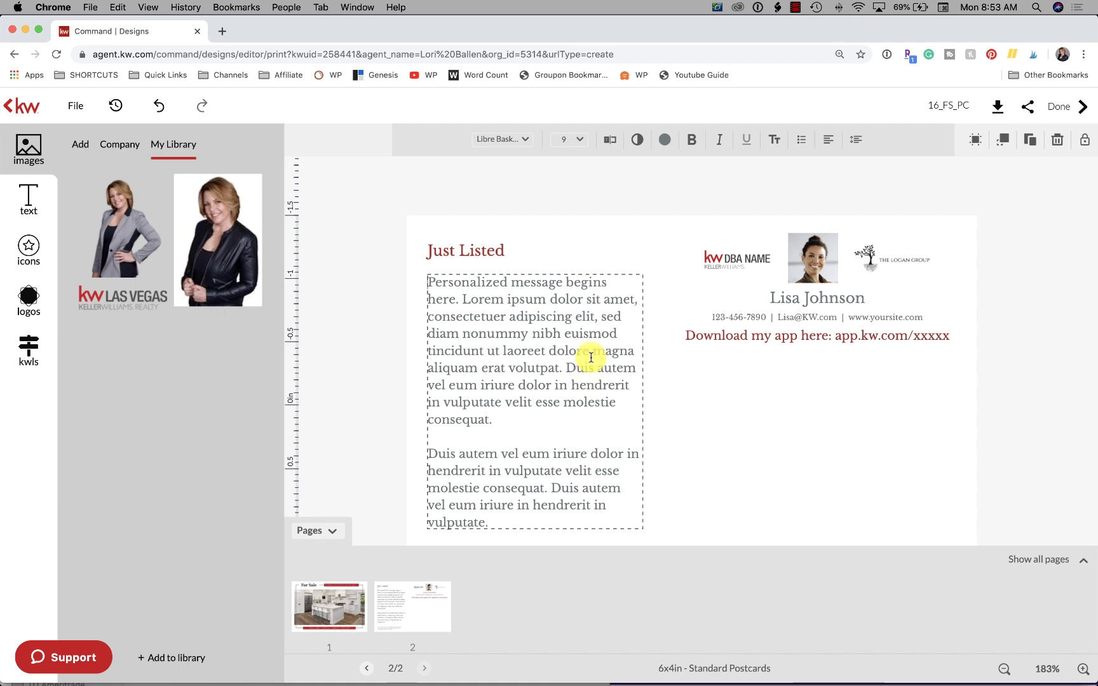
key("super+a")
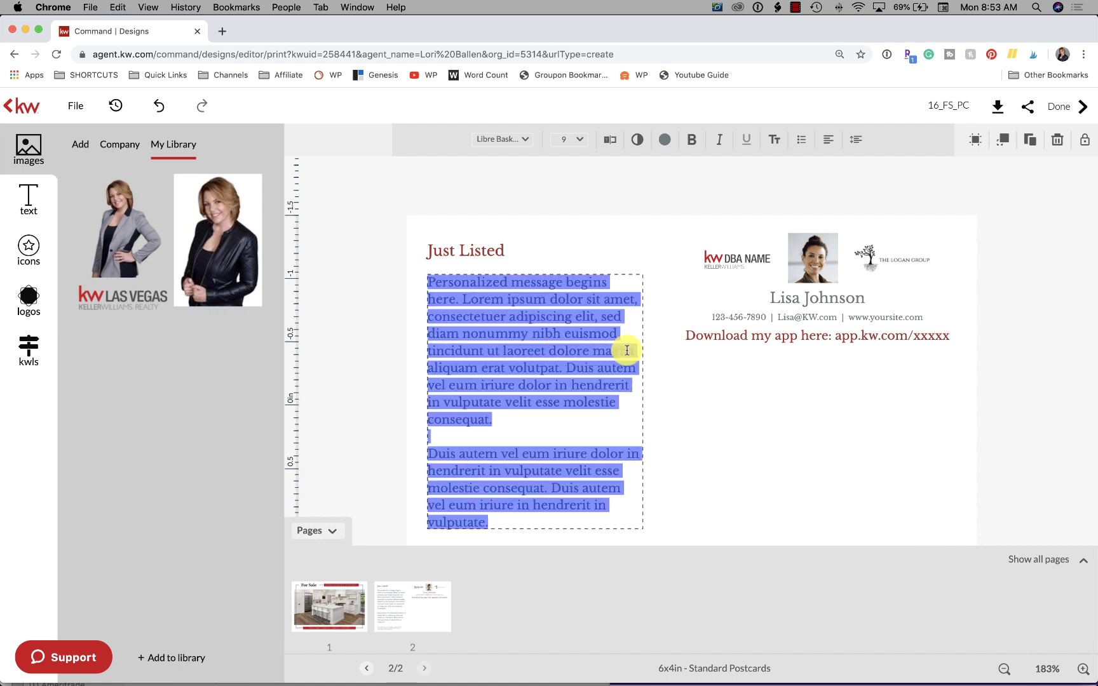
key("BackSpace")
key("Escape")
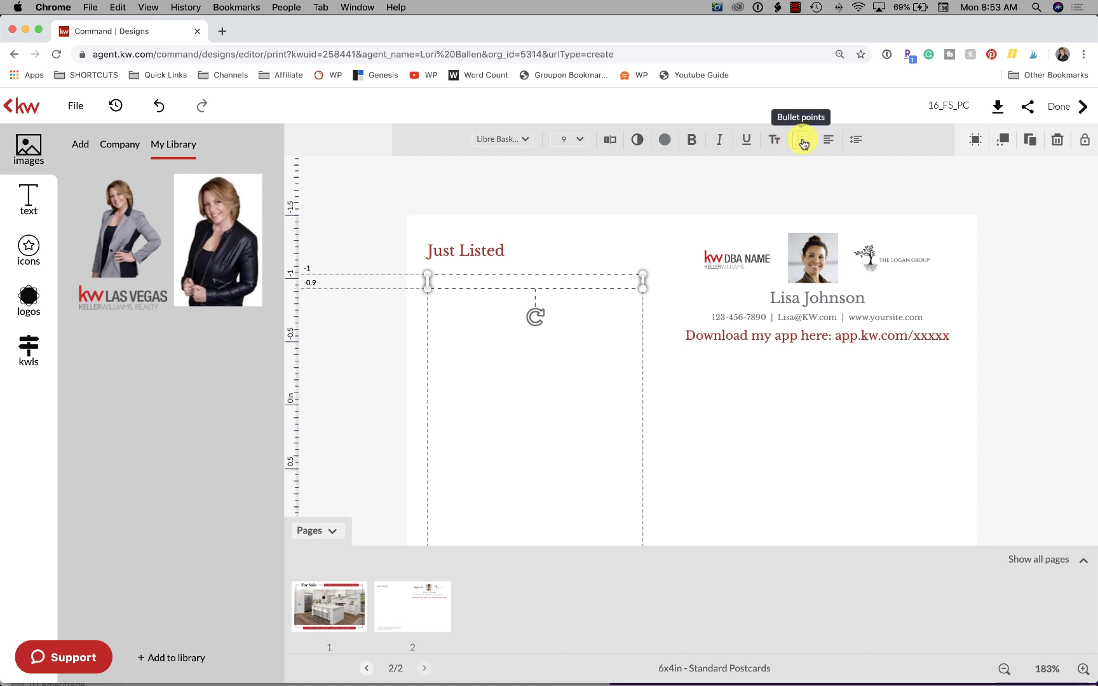
left_click(800, 141)
Type six bulleted features, including 3 Bedroom, Pool, 1500 Square Feet and 1 Block from High School.
left_click(448, 281)
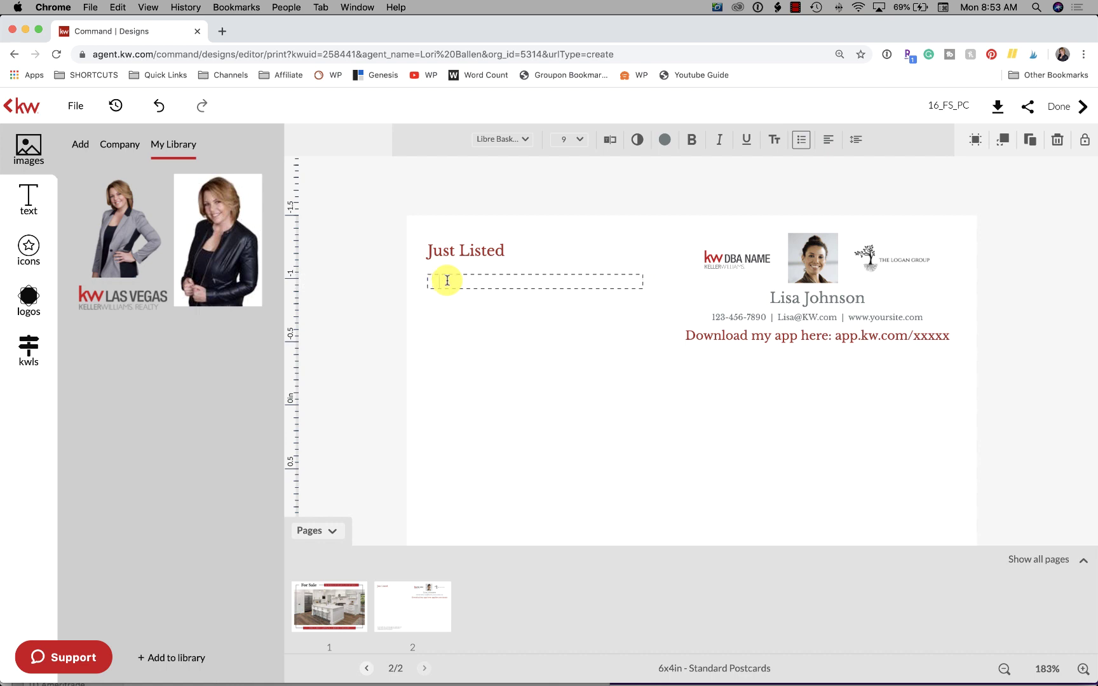
type("3 Be")
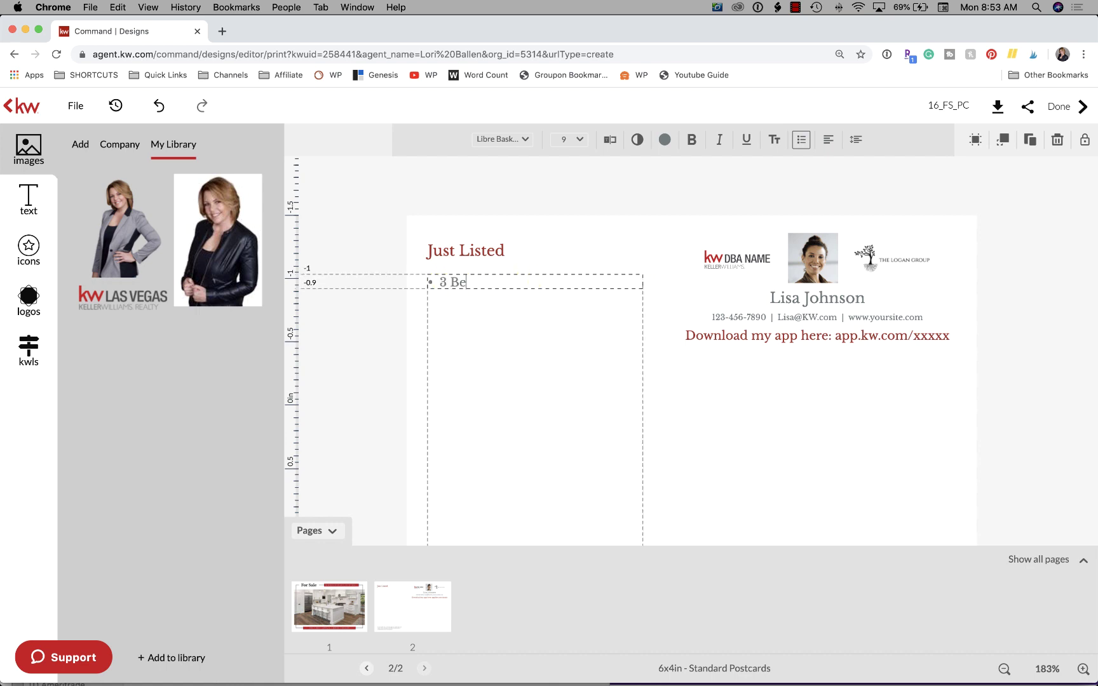
type("droom")
key("Return")
type("Pool")
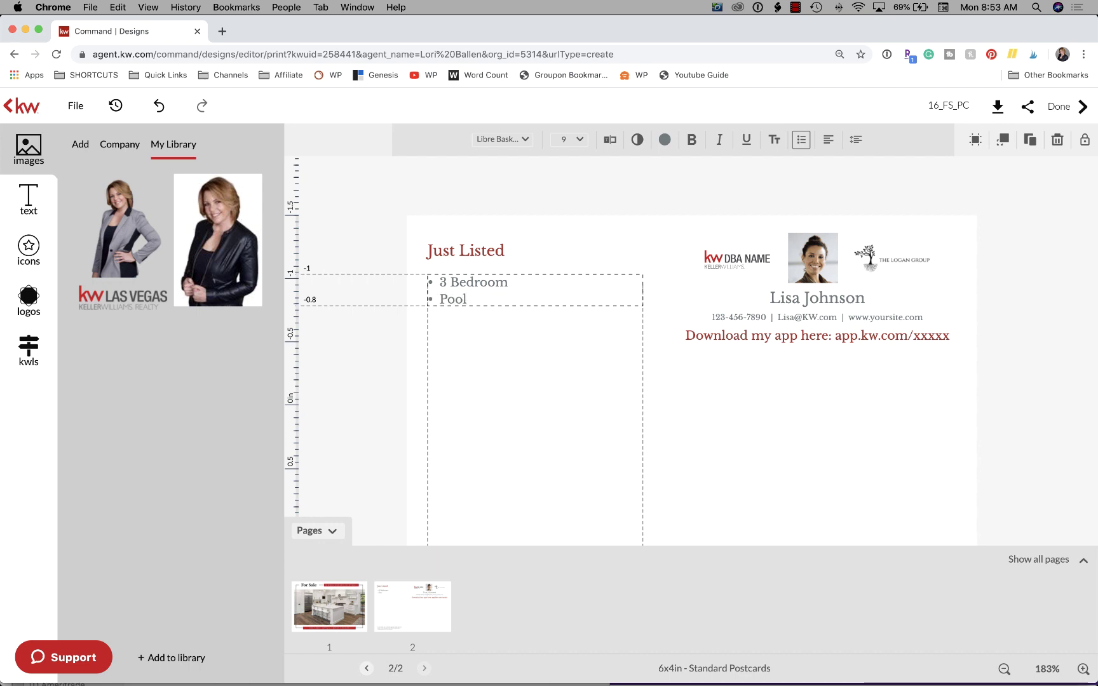
key("Return")
type("In The Vistas Neig")
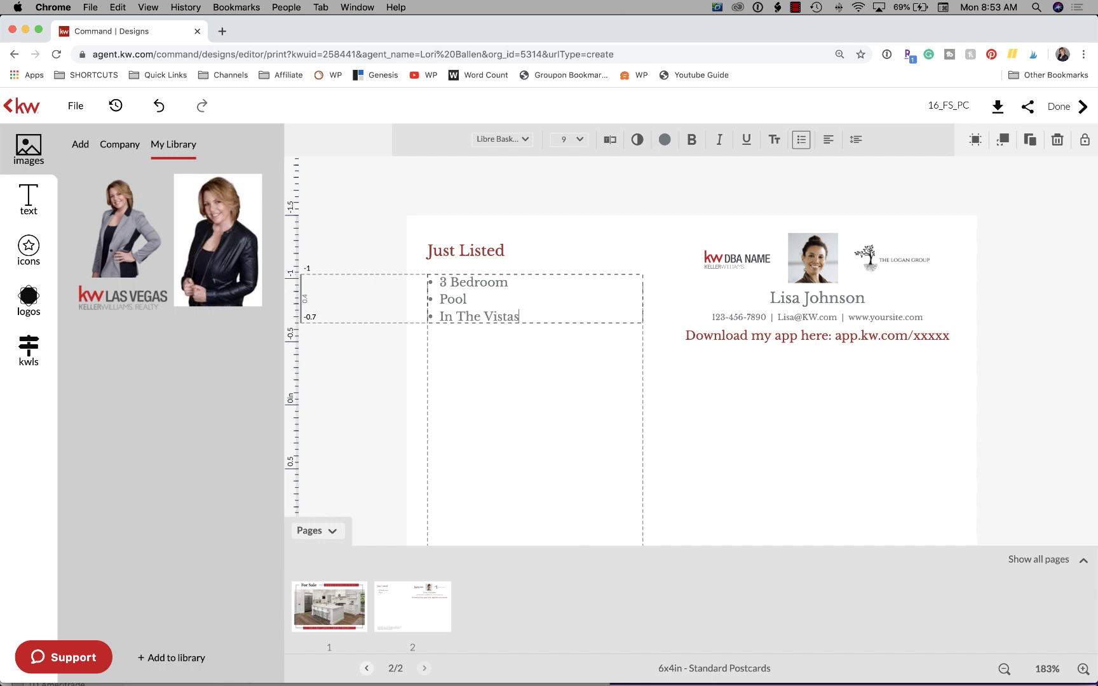
type("hborhood")
key("Return")
type("16")
type("500 Square Feet")
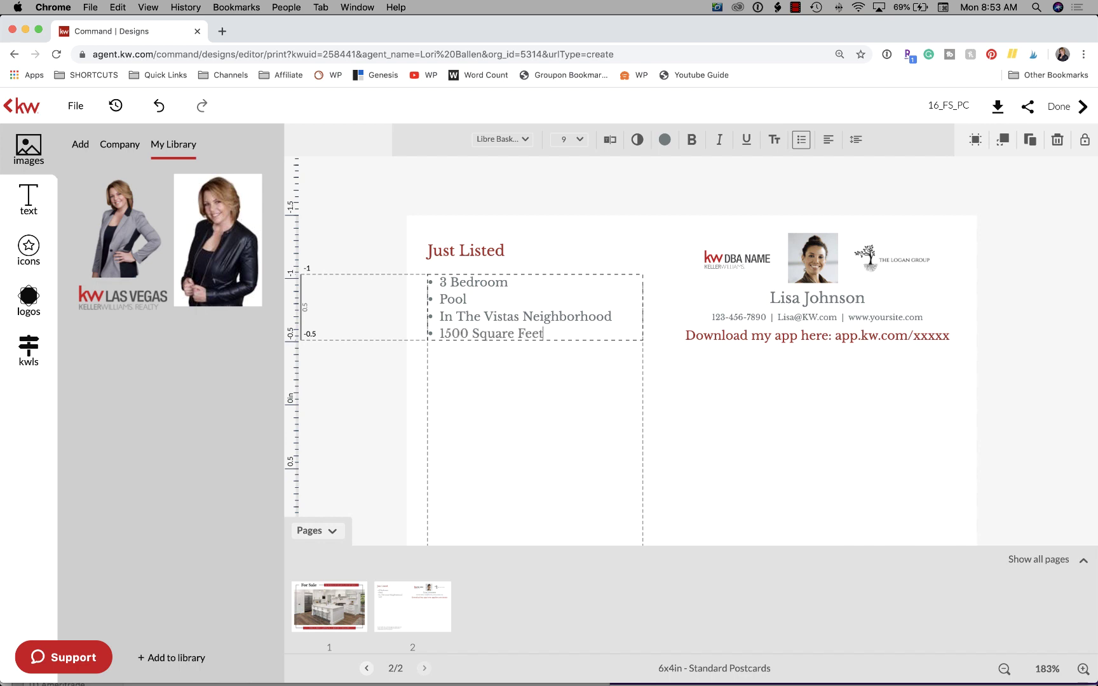
key("Return")
type("Mile from Elementa")
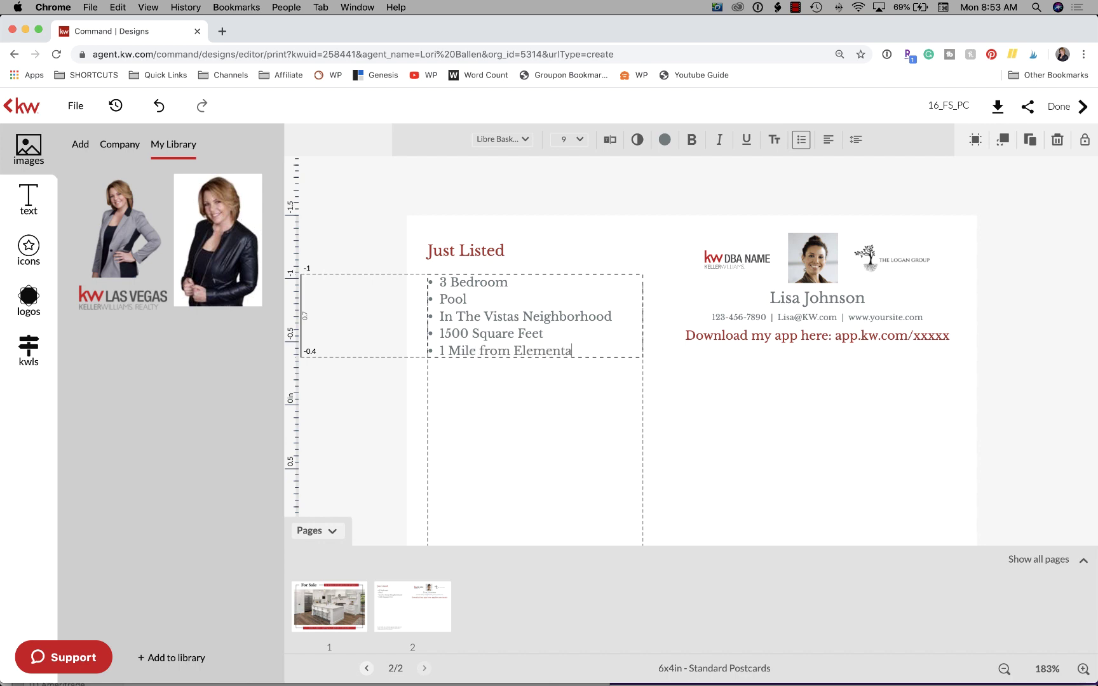
type("chool")
key("Return")
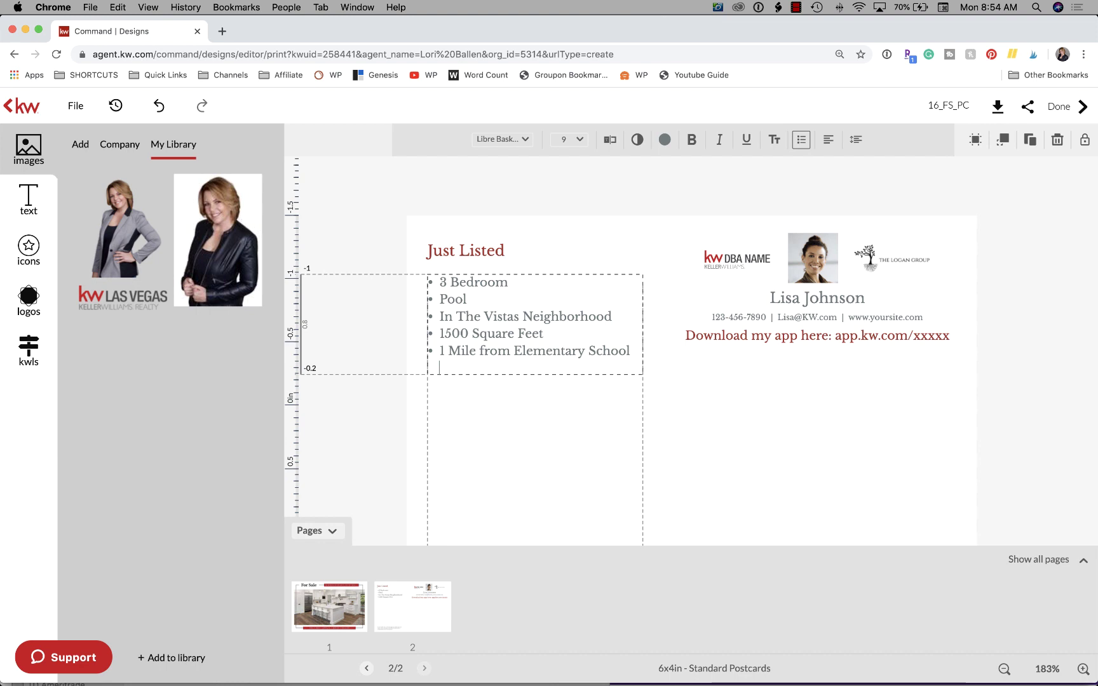
type("1 Block from High School")
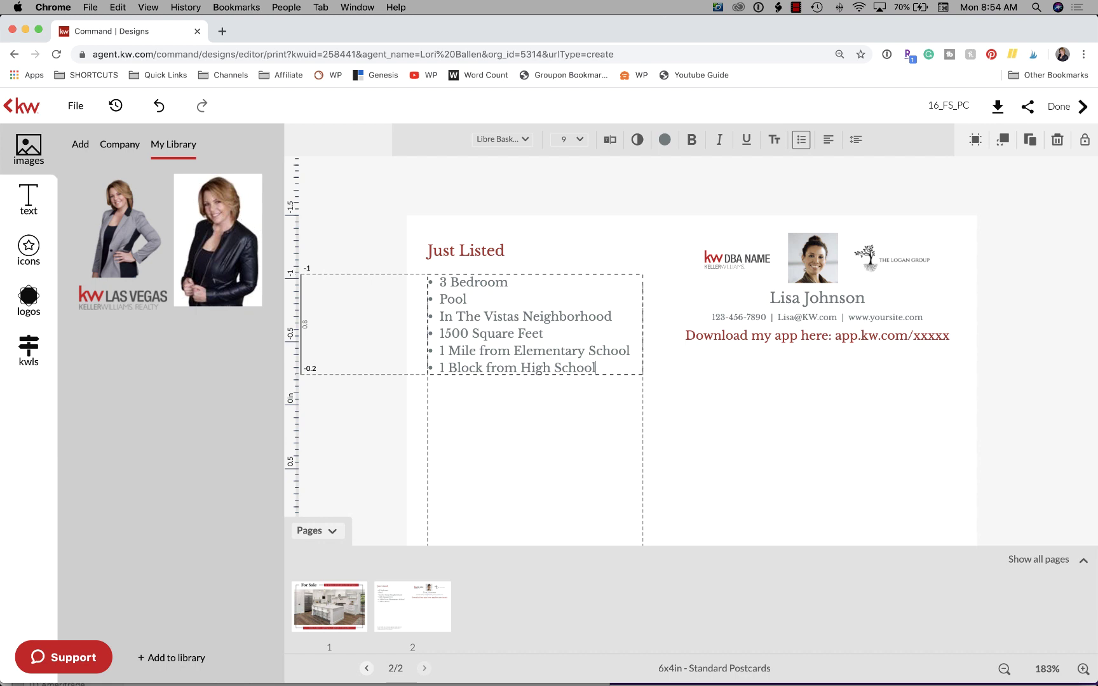
Move the bulleted feature list lower, near the bottom left of page 2.
left_click(707, 484)
left_click_drag(537, 342, 529, 476)
left_click(481, 312)
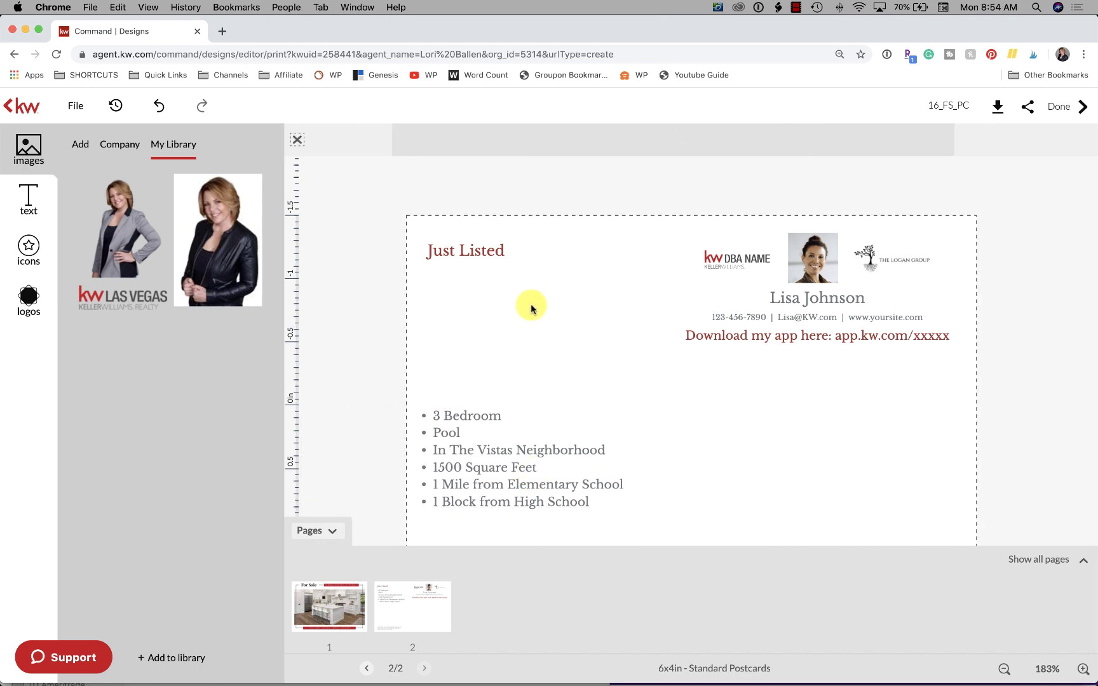
left_click(542, 438)
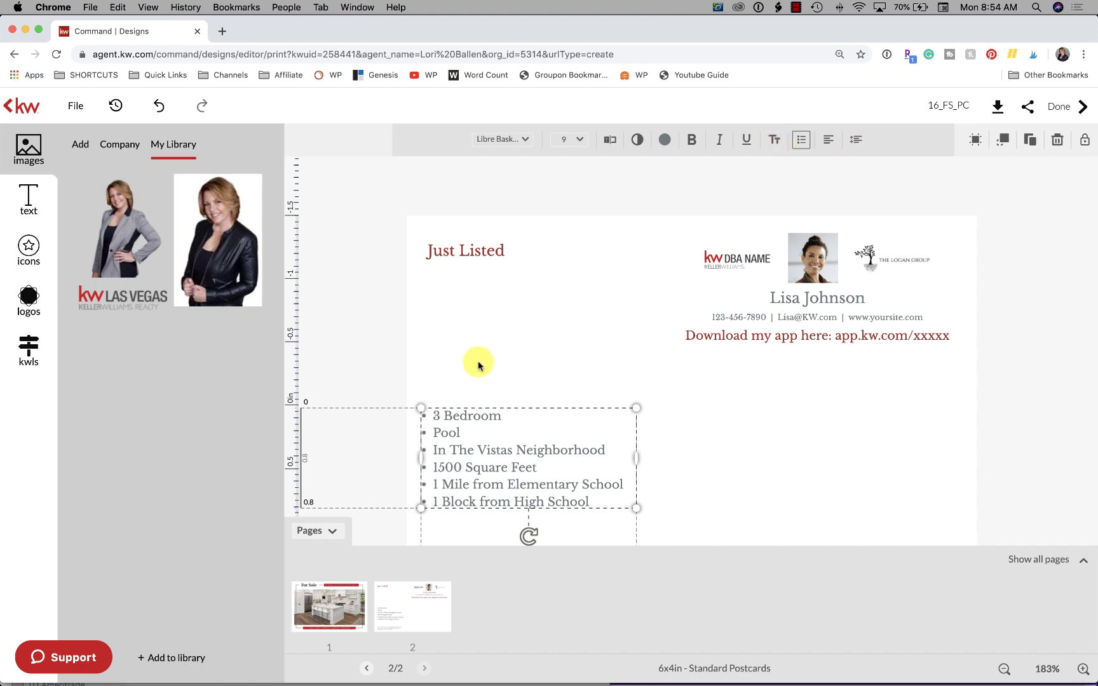
left_click(477, 334)
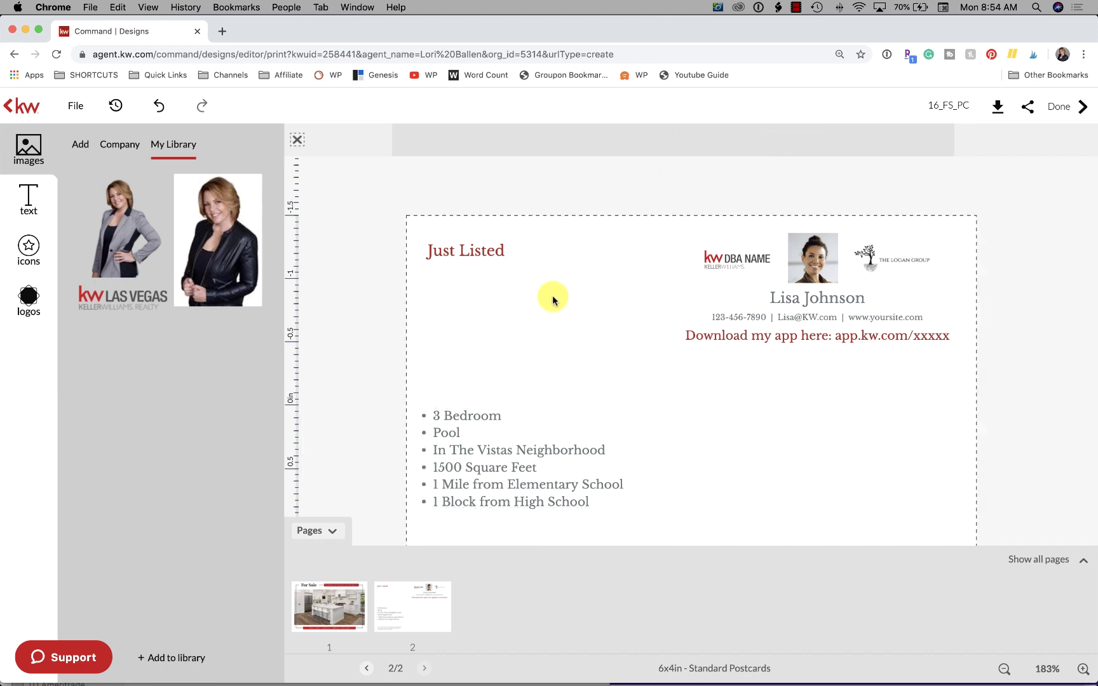
Add a Subtitle text box beneath the Just Listed heading and size it to 12 pt.
left_click(376, 330)
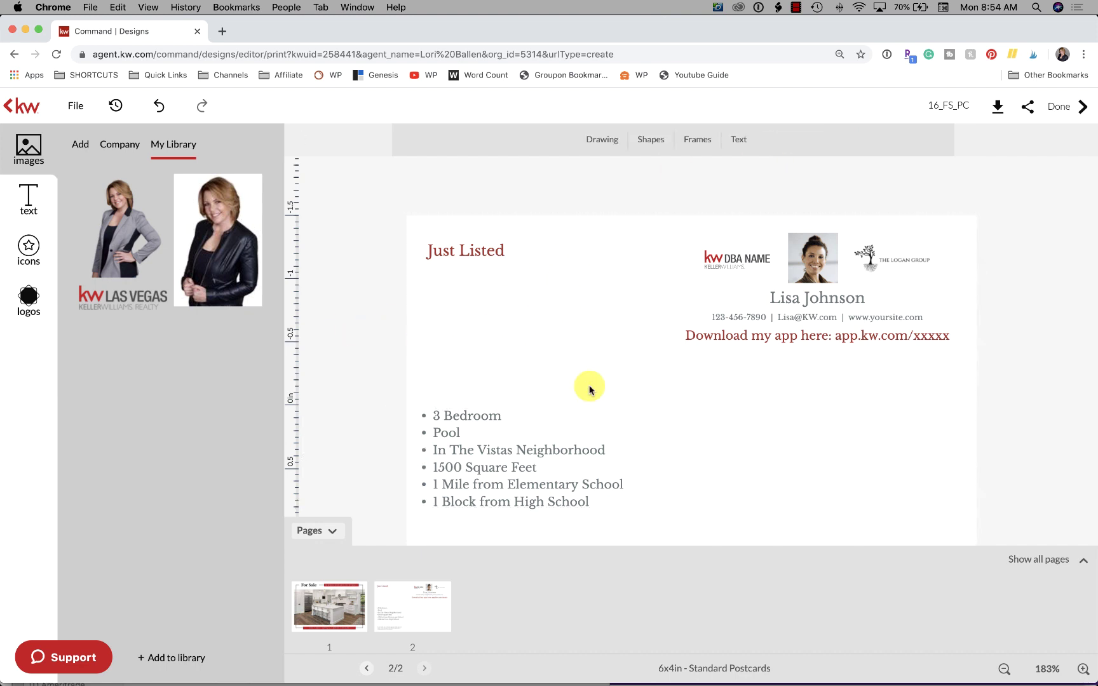
left_click(745, 142)
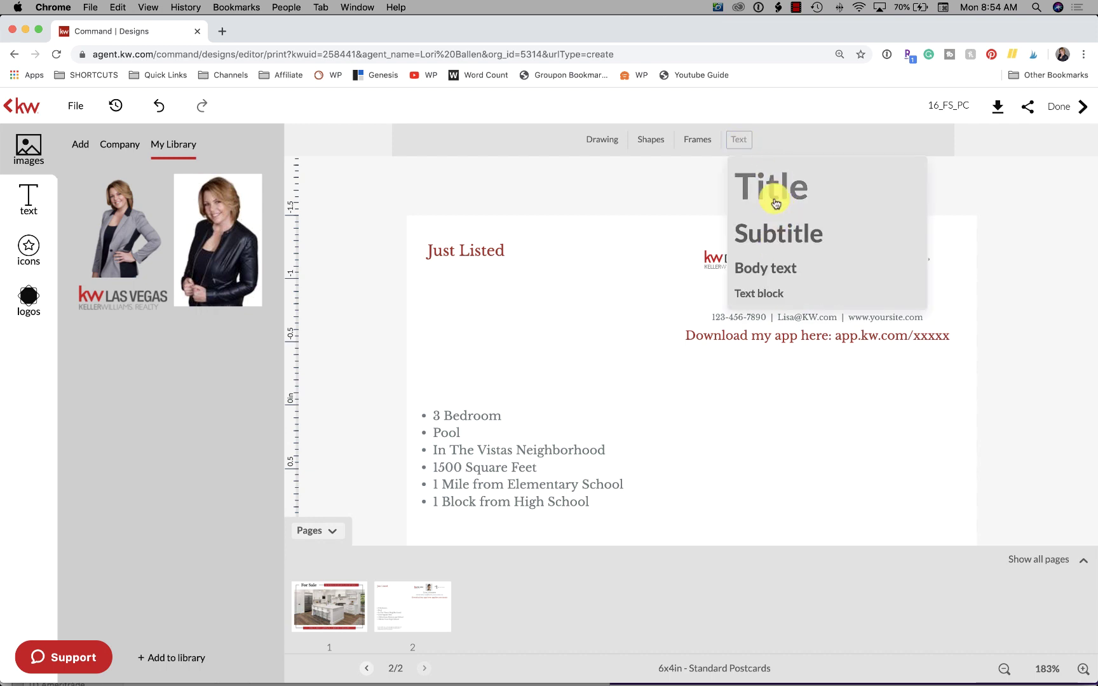
left_click(777, 239)
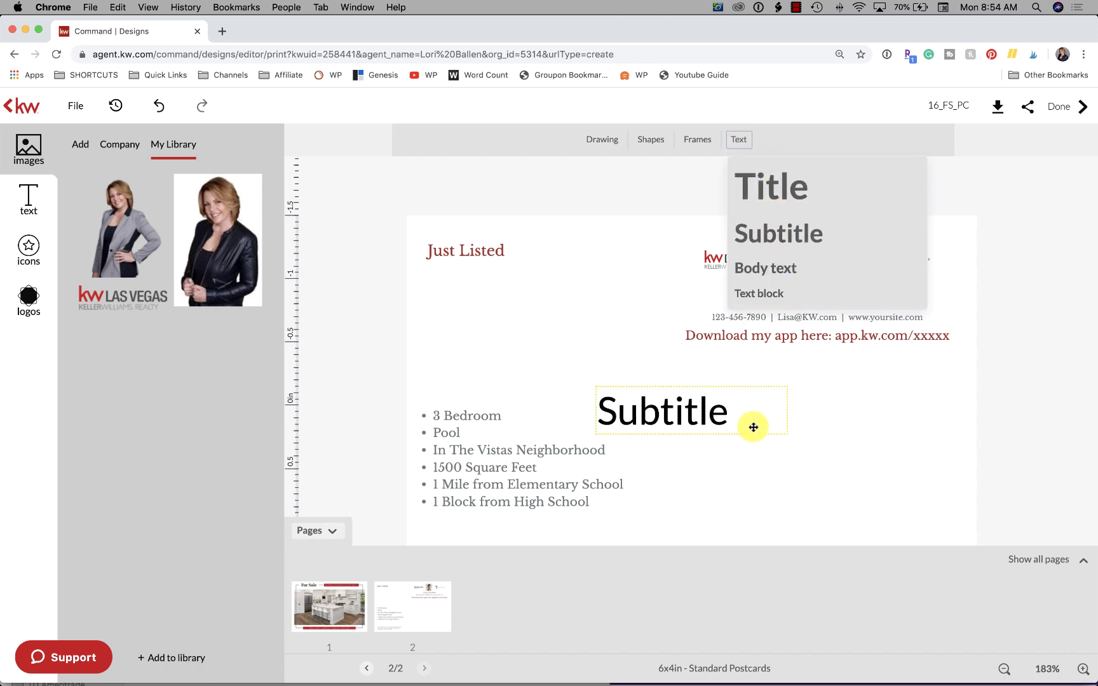
left_click_drag(682, 412, 509, 311)
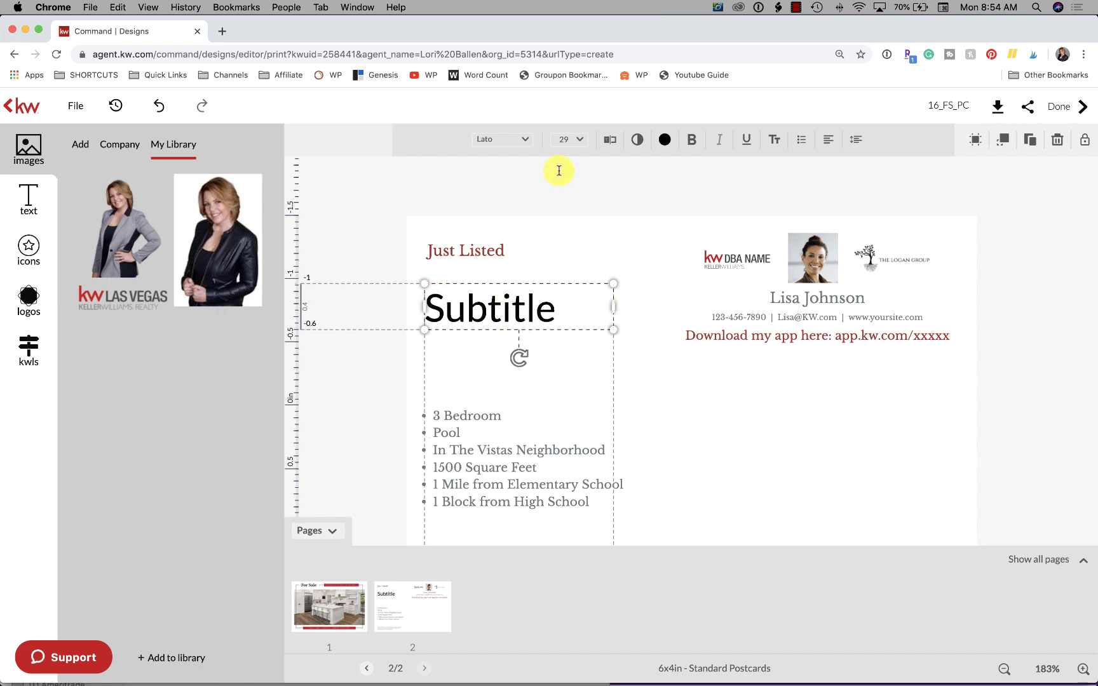
left_click(571, 145)
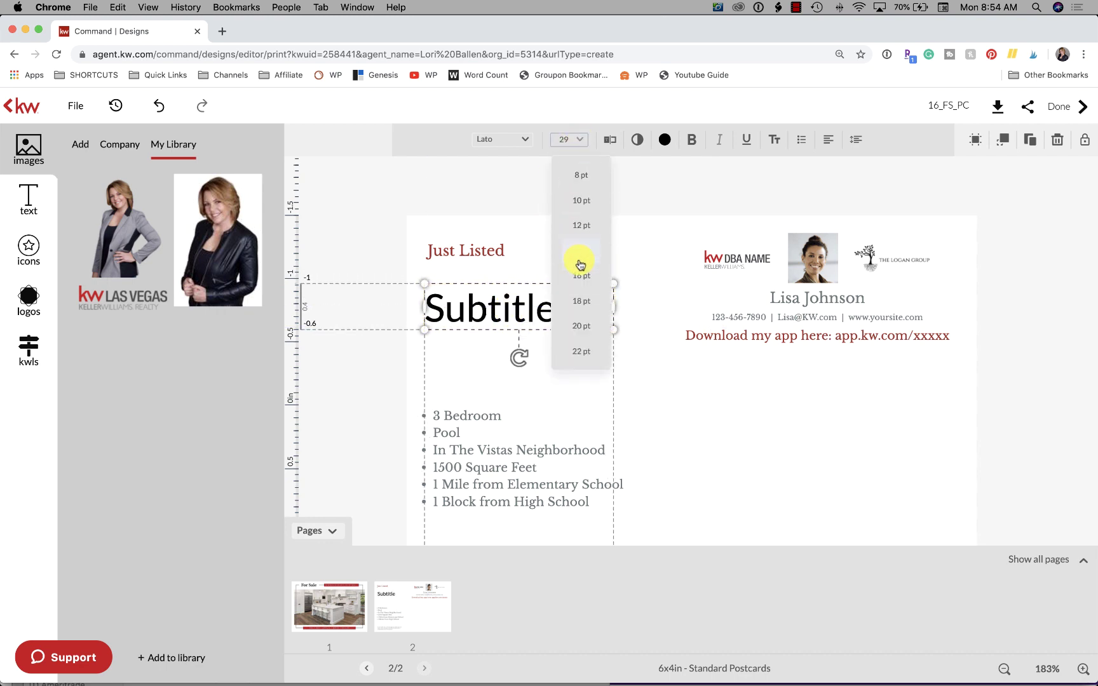
left_click(584, 305)
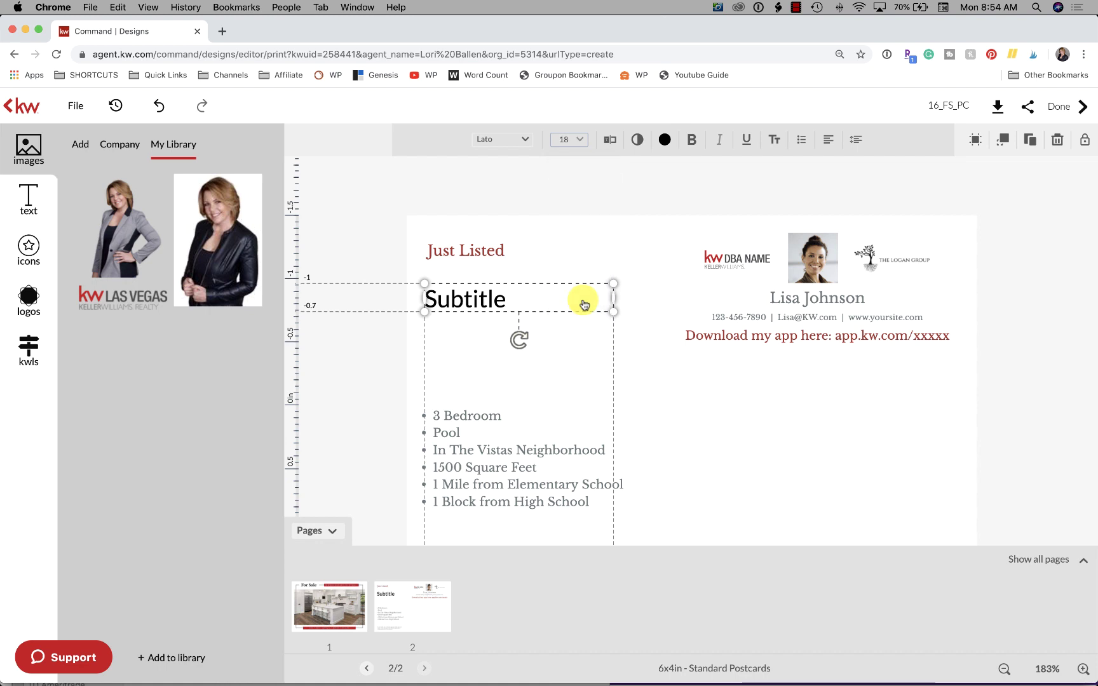
left_click(574, 145)
left_click(578, 226)
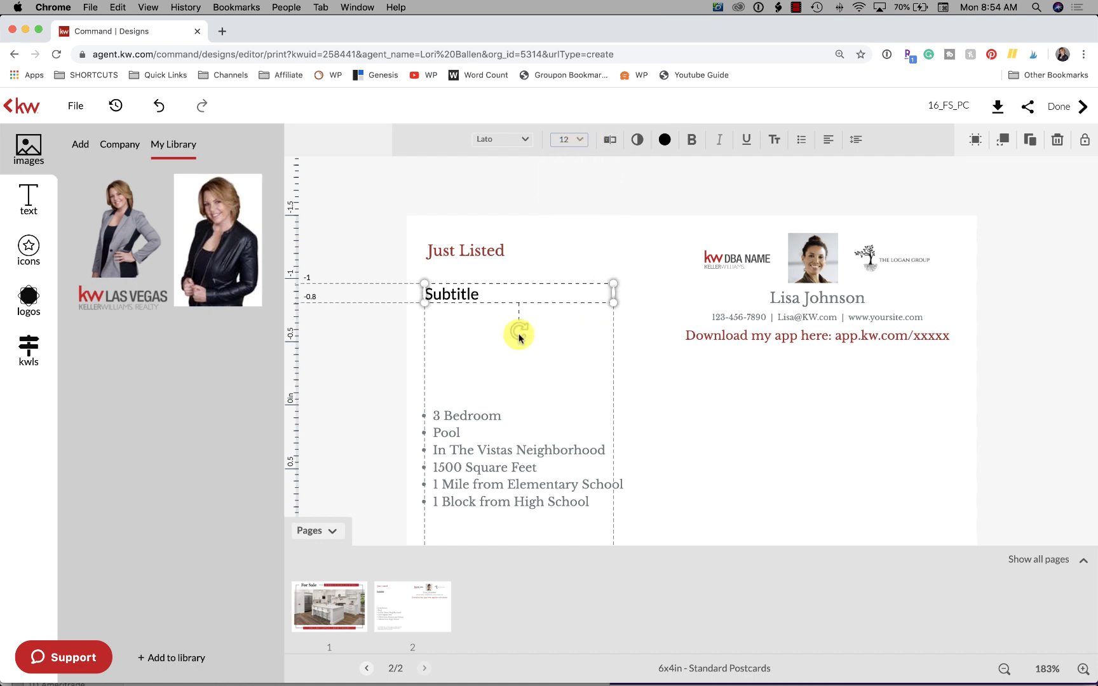
left_click(511, 484)
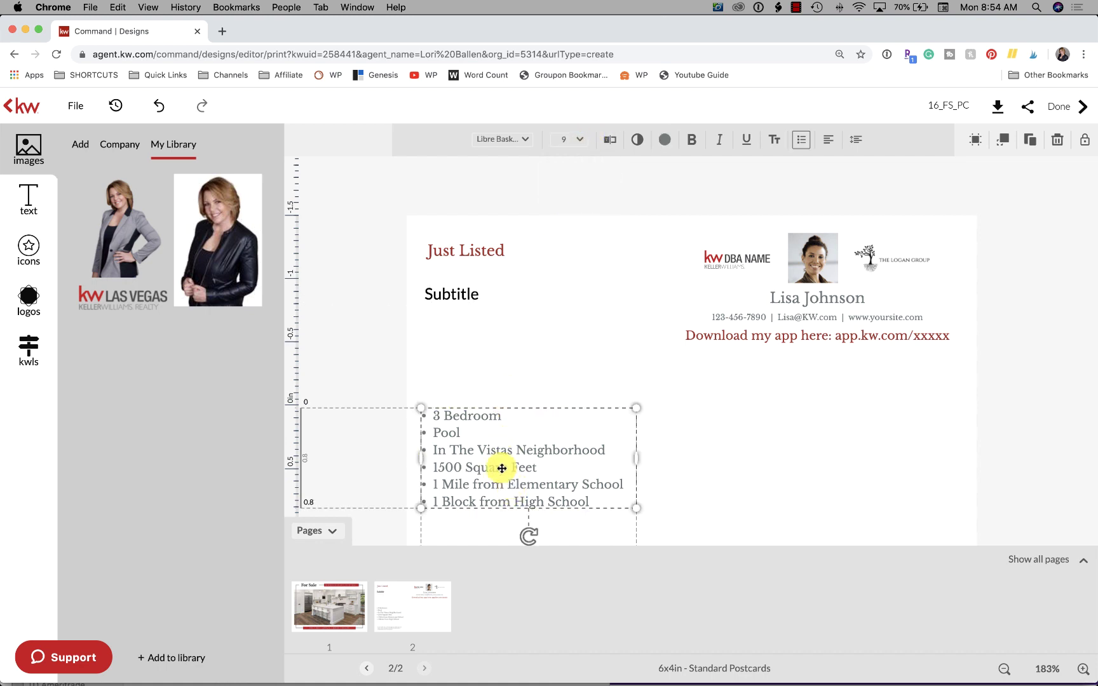
Move the bullet list up directly under Subtitle and set its text to 14 pt.
left_click(579, 139)
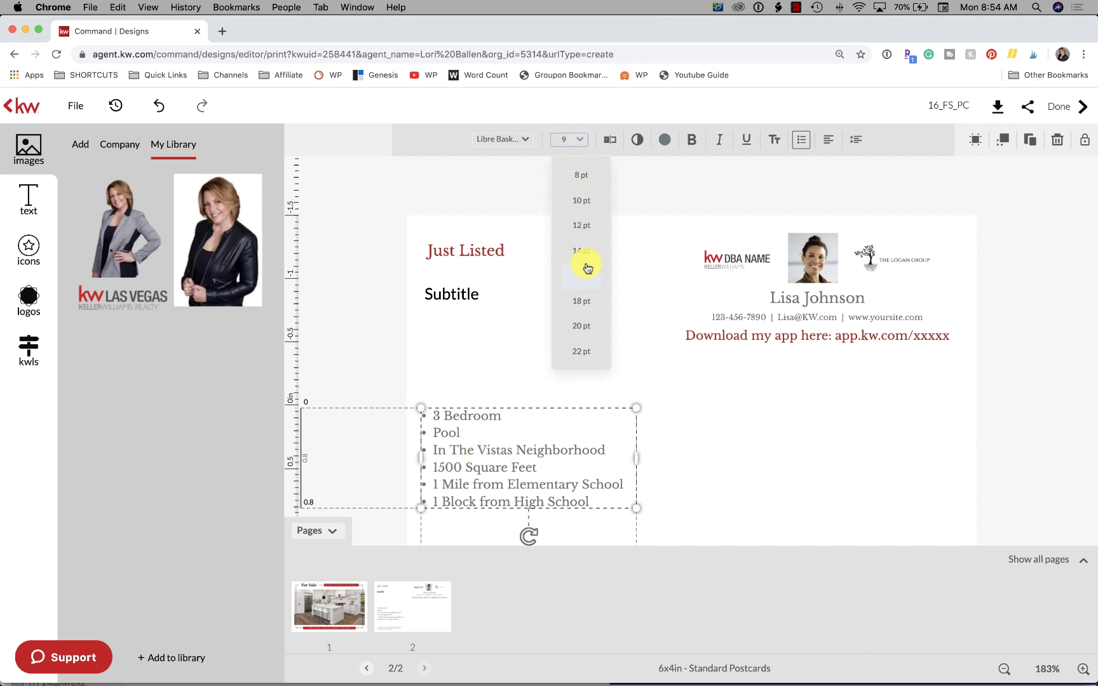
left_click(588, 274)
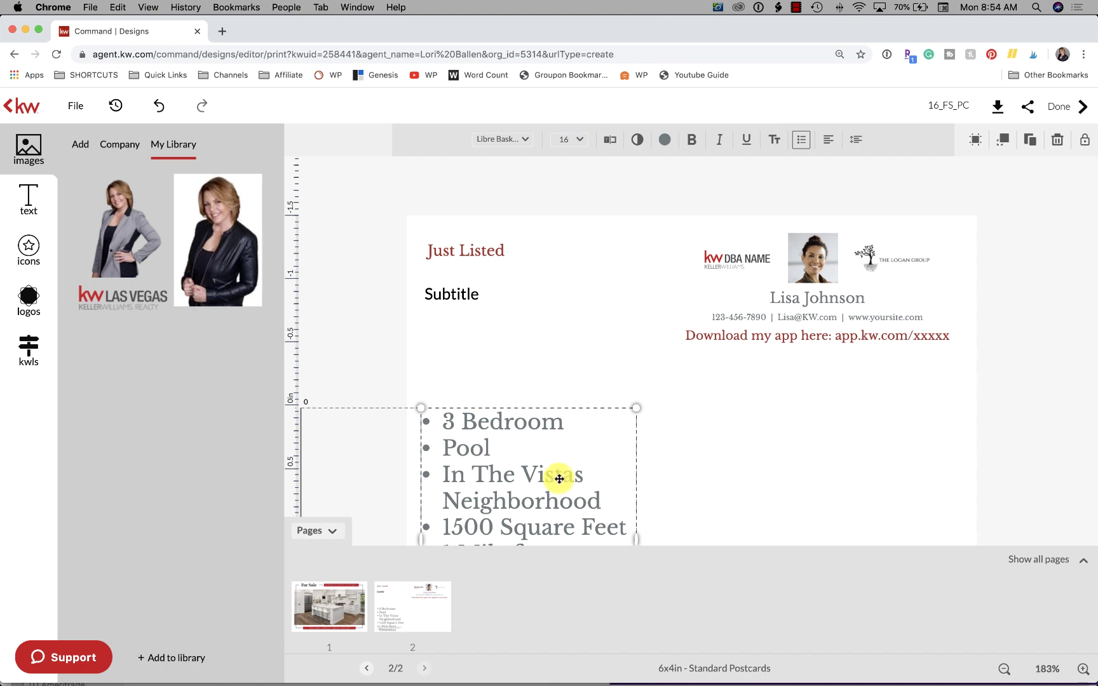
left_click(576, 336)
left_click_drag(555, 444, 552, 366)
left_click(834, 453)
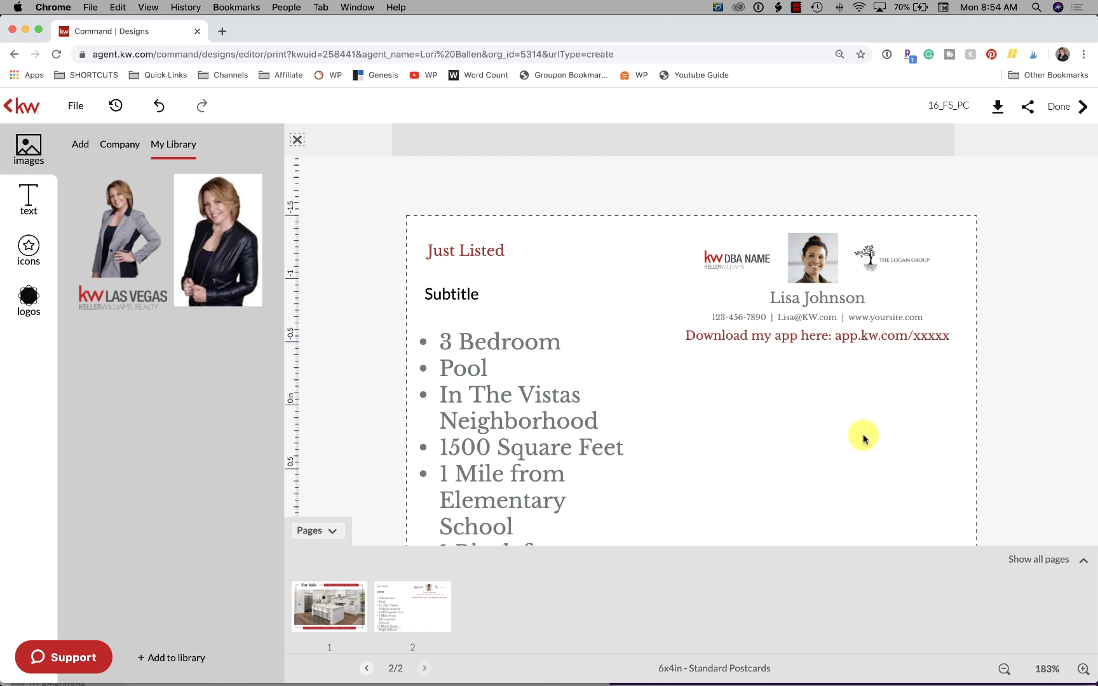
left_click(534, 461)
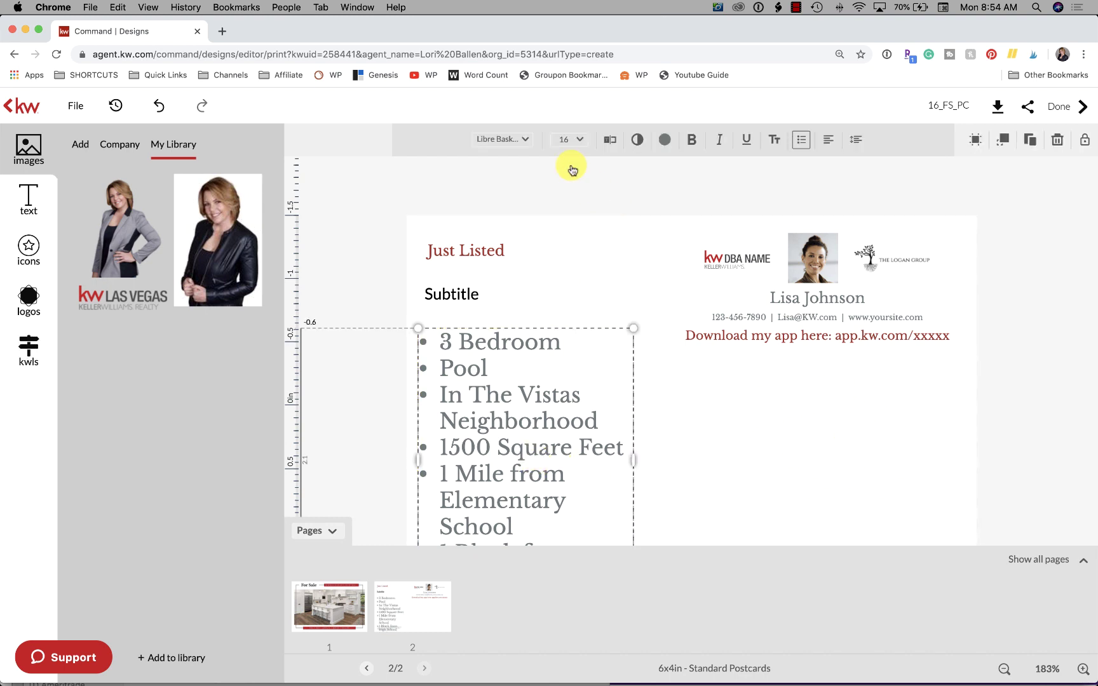
left_click(580, 140)
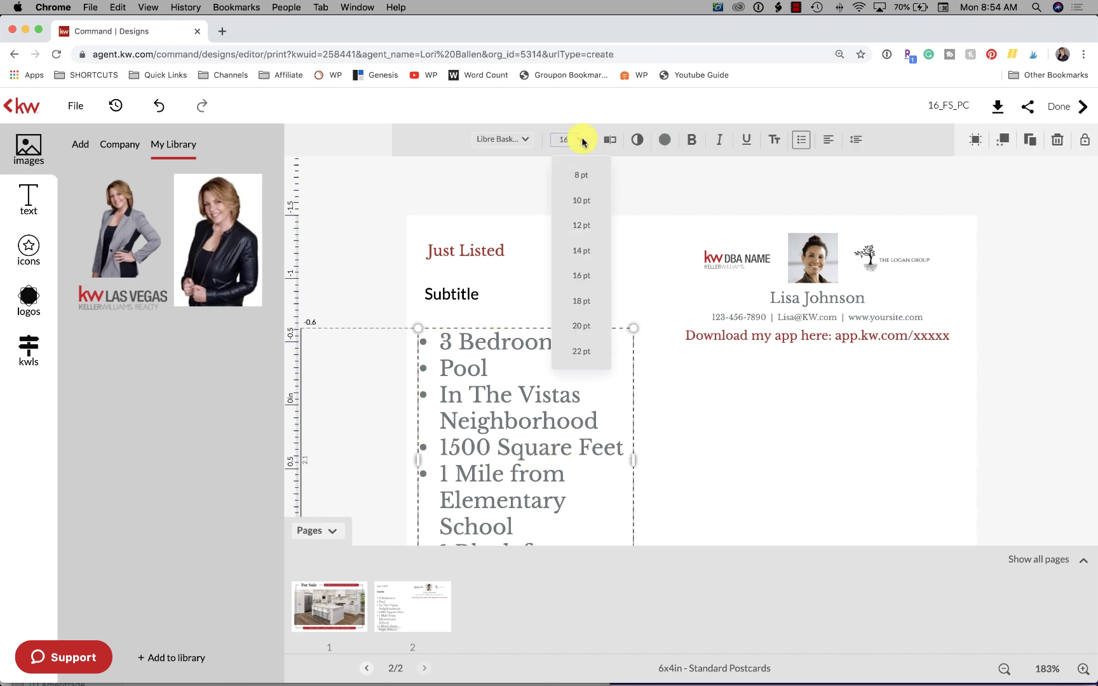
left_click(590, 251)
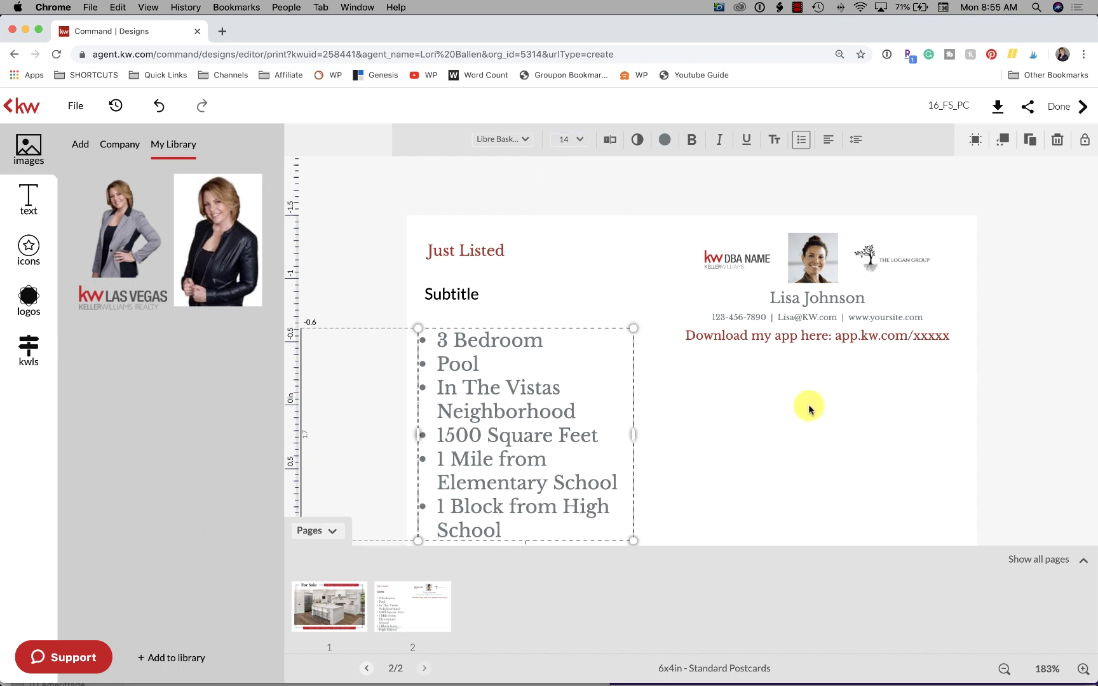
left_click(964, 401)
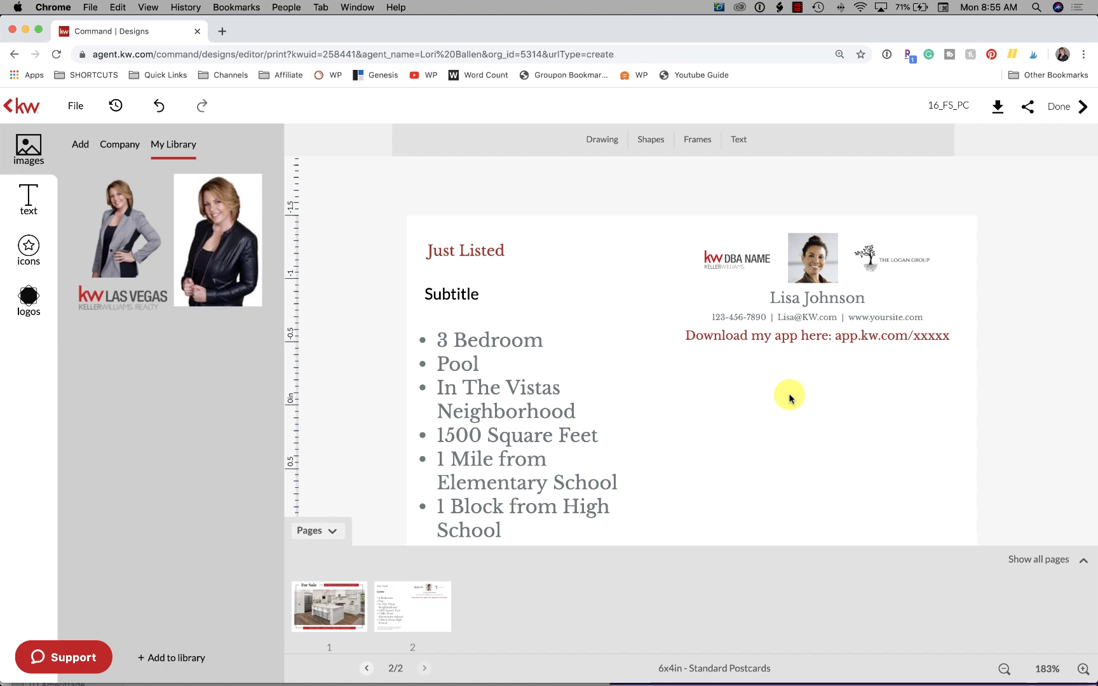
Replace the sample headshot with the agent's grey-blazer photo from My Library.
left_click(817, 263)
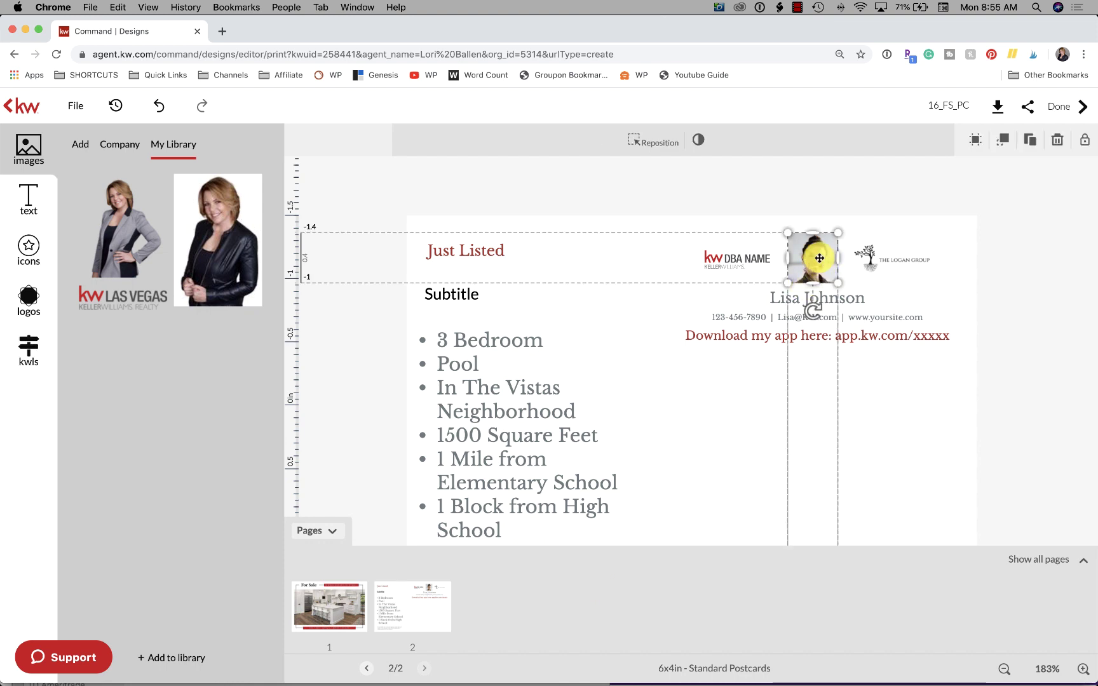
mouse_move(123, 227)
left_click(916, 471)
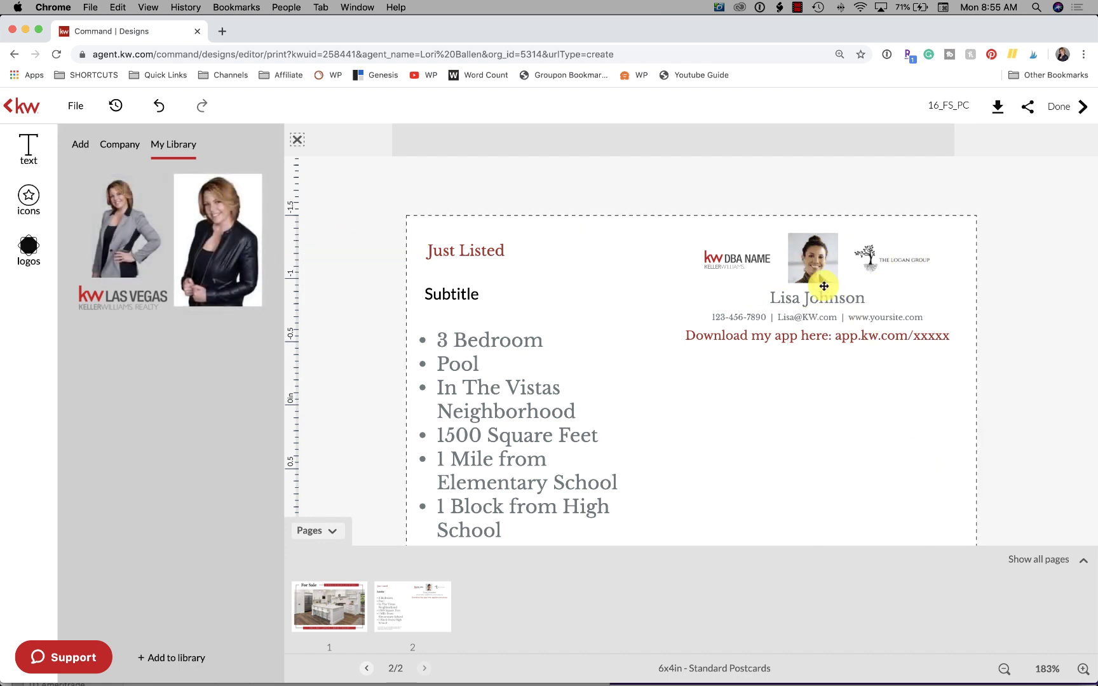
left_click(819, 259)
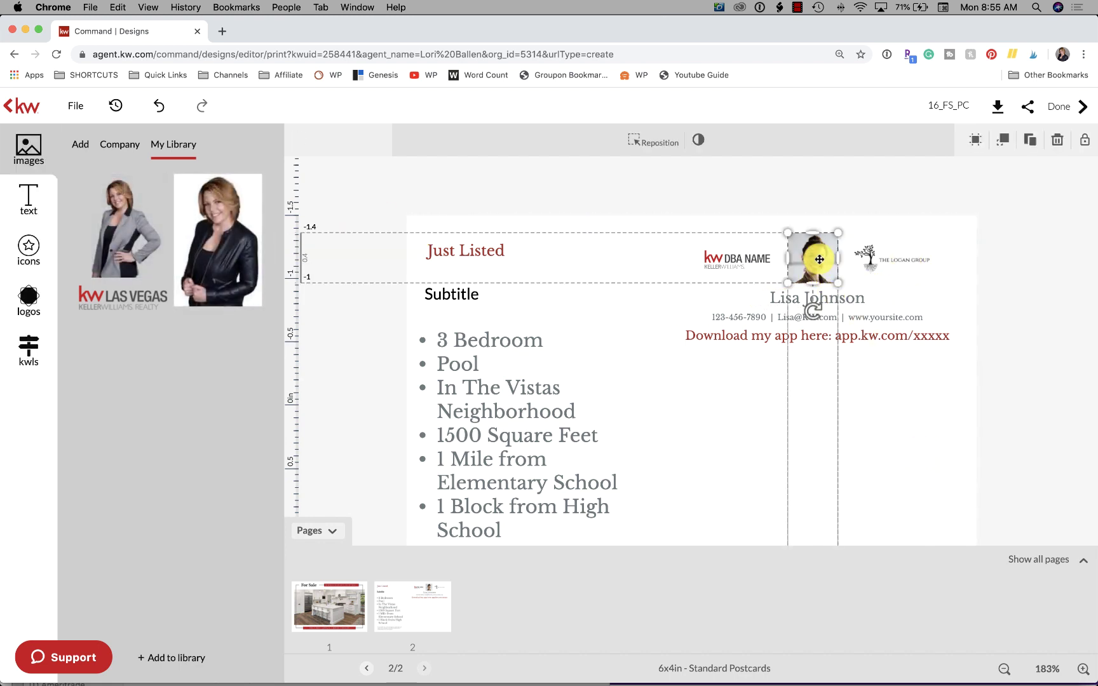
mouse_move(123, 227)
left_click(116, 191)
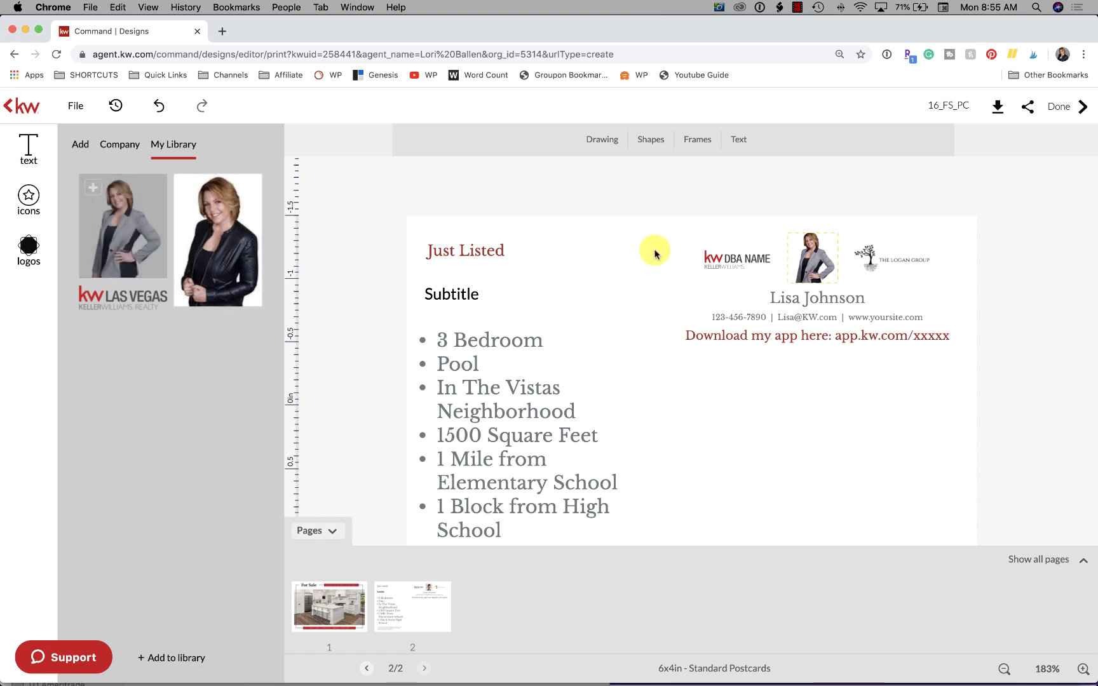
Trim the new headshot from the bottom and shift it left toward the brokerage logo.
left_click(810, 249)
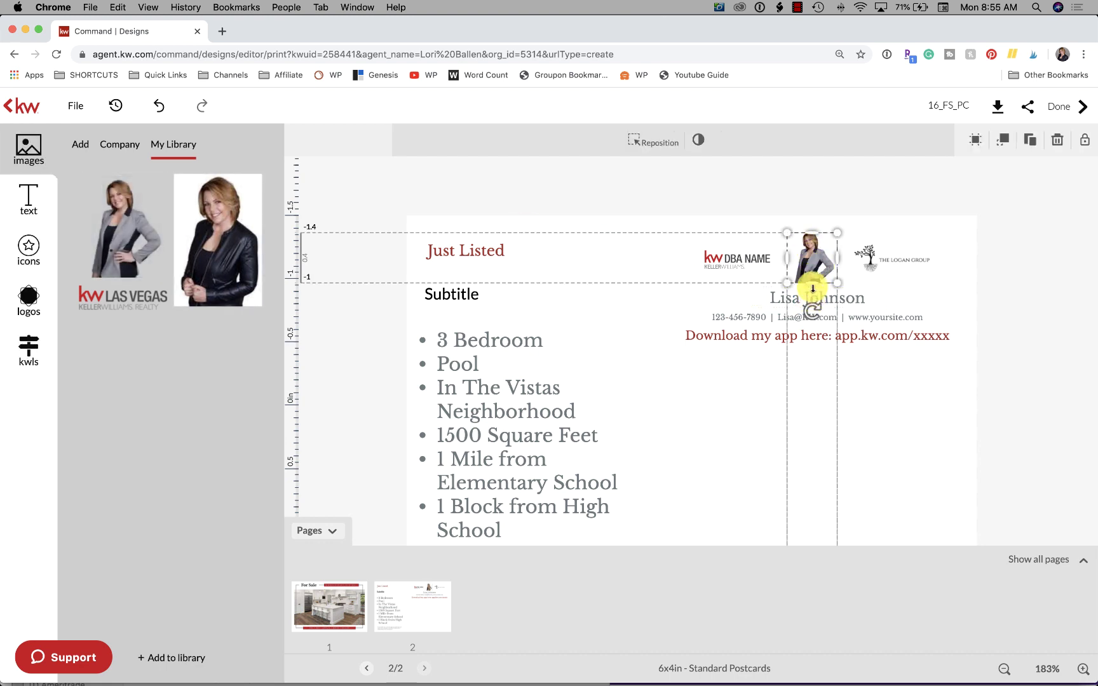
mouse_move(811, 284)
left_mouse_down()
mouse_move(812, 255)
mouse_move(888, 328)
left_mouse_up()
left_click(1004, 488)
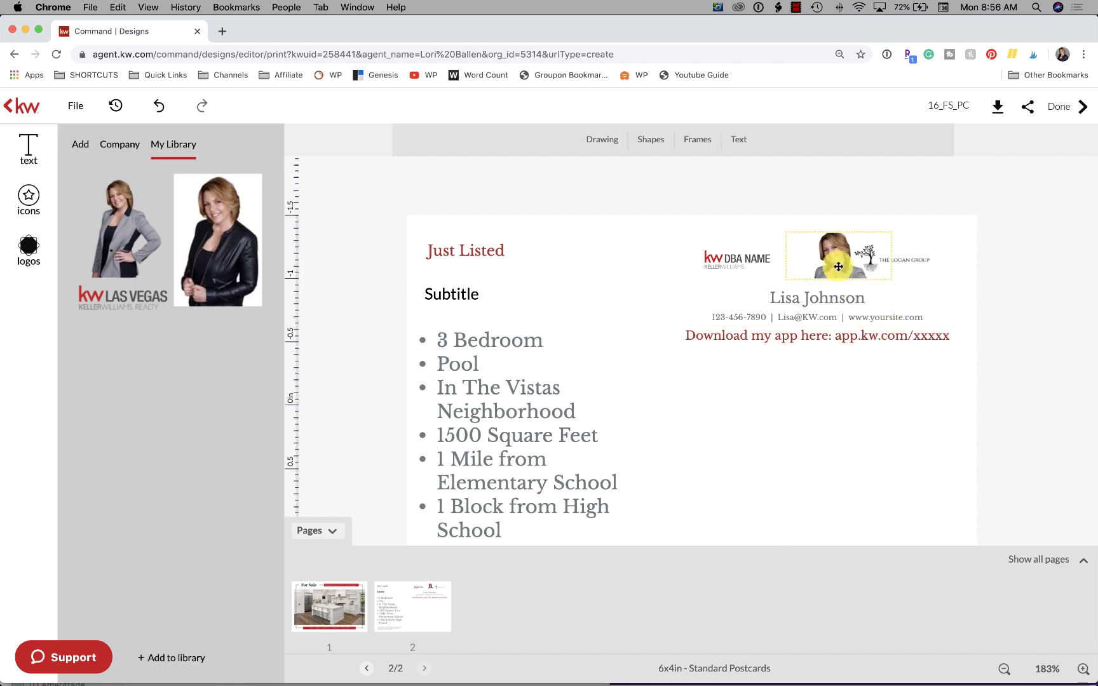
left_click_drag(838, 267, 812, 269)
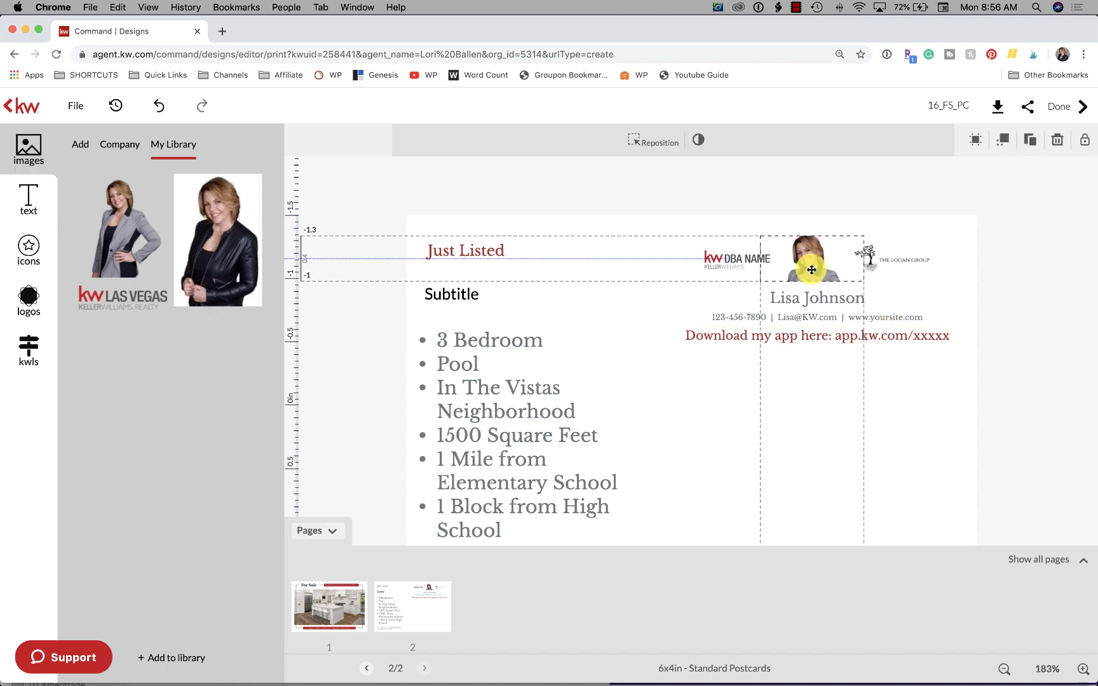
left_click(1017, 300)
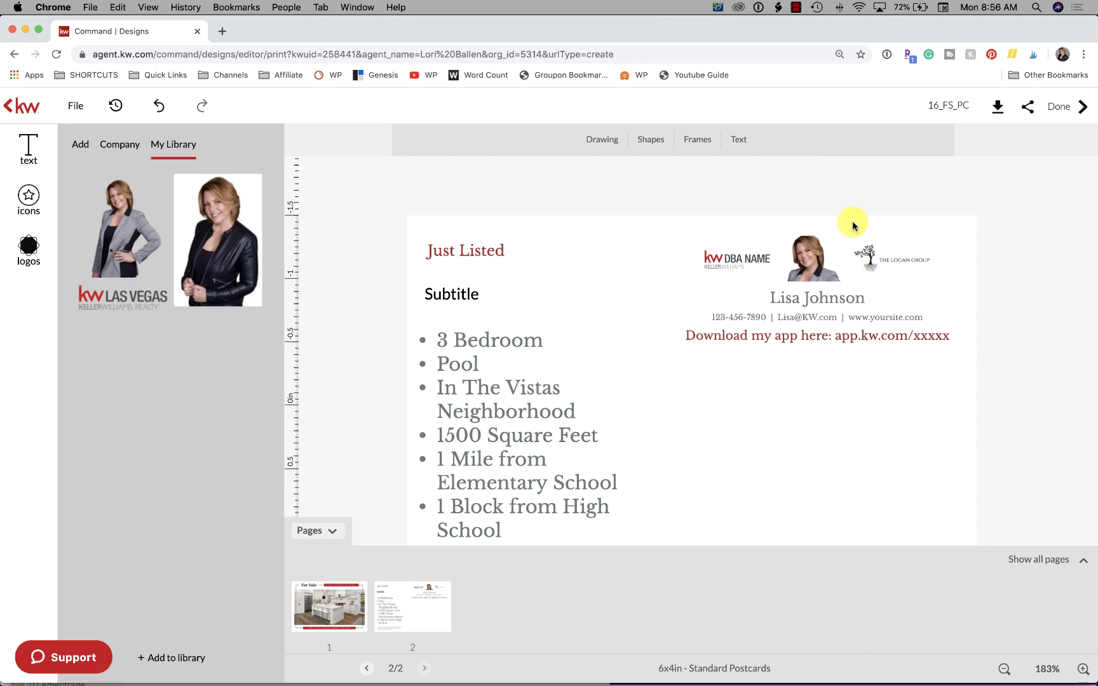
Nudge the headshot up and replace the sample contact name with 'Lori Ballen'.
left_click(805, 251)
left_click_drag(806, 231, 806, 231)
left_click(980, 302)
left_click(809, 299)
left_click_drag(769, 299, 865, 298)
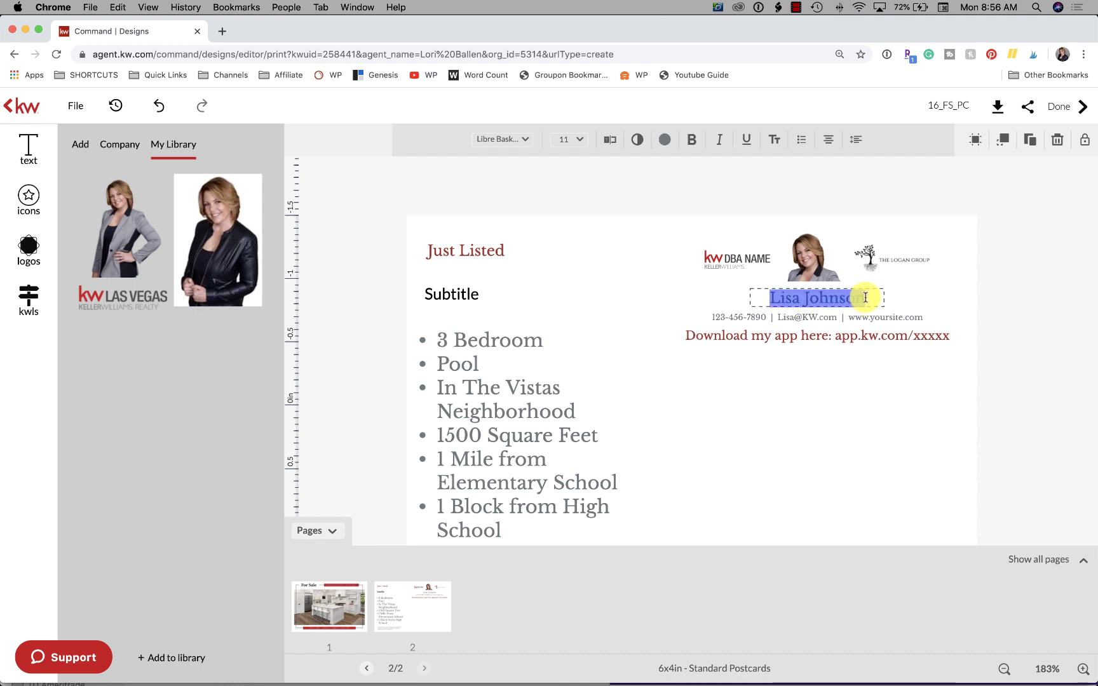
type("Lori Ballen")
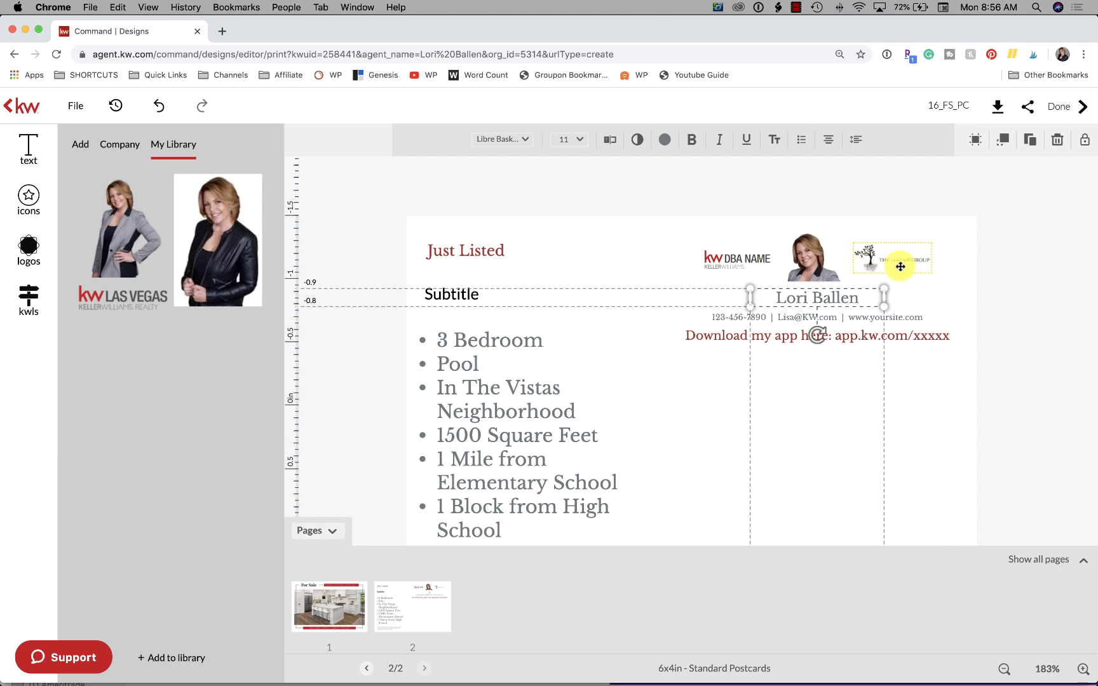
left_click(899, 262)
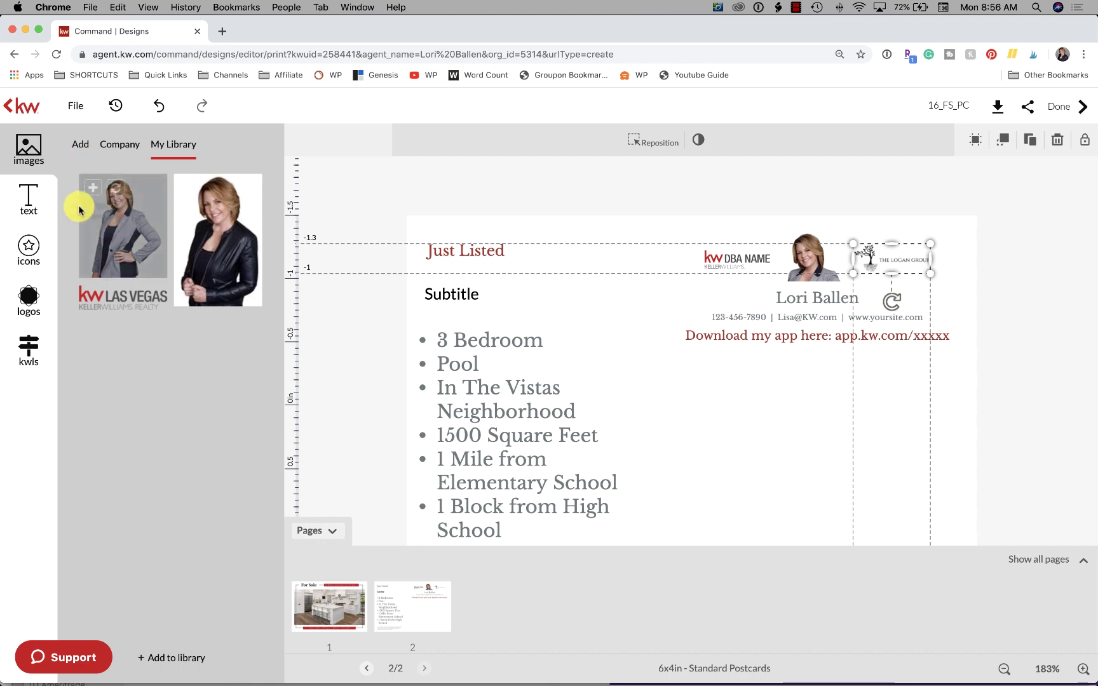
Add the LB heart logo from the logo library and delete The Logan Group logo.
left_click(30, 288)
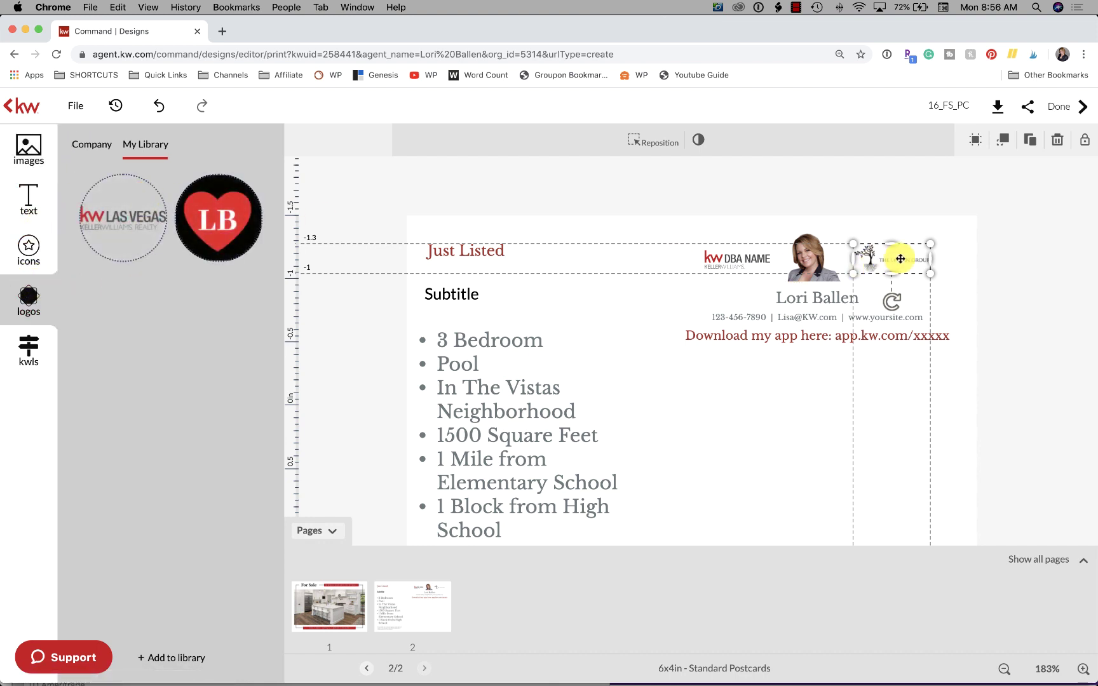
left_click(215, 225)
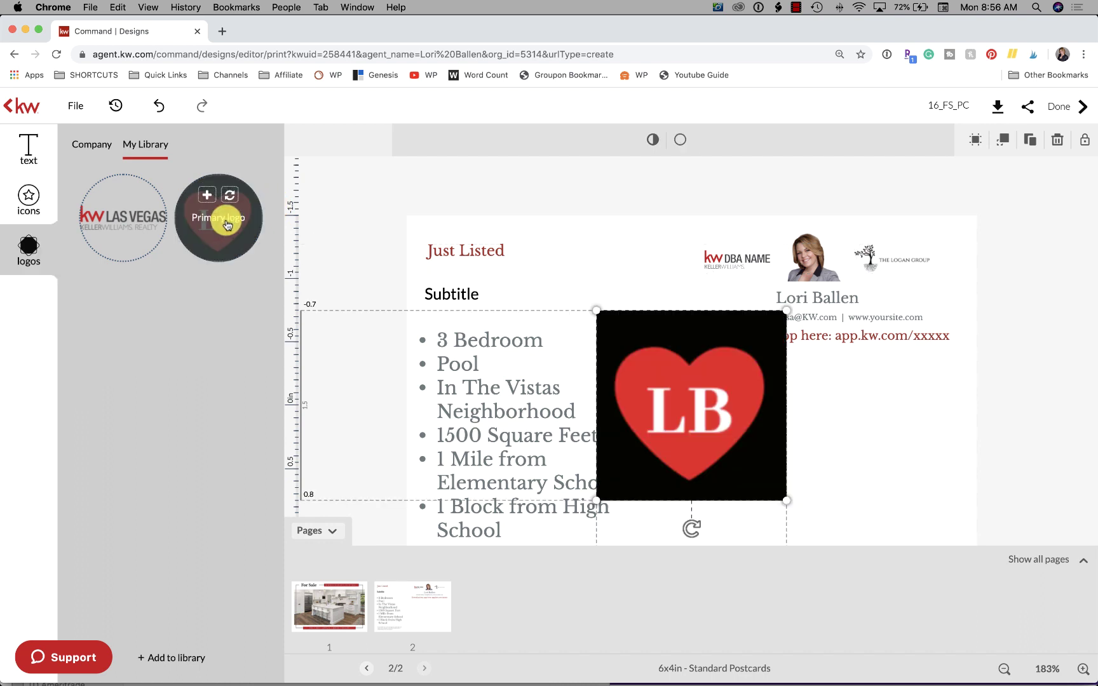
key("Delete")
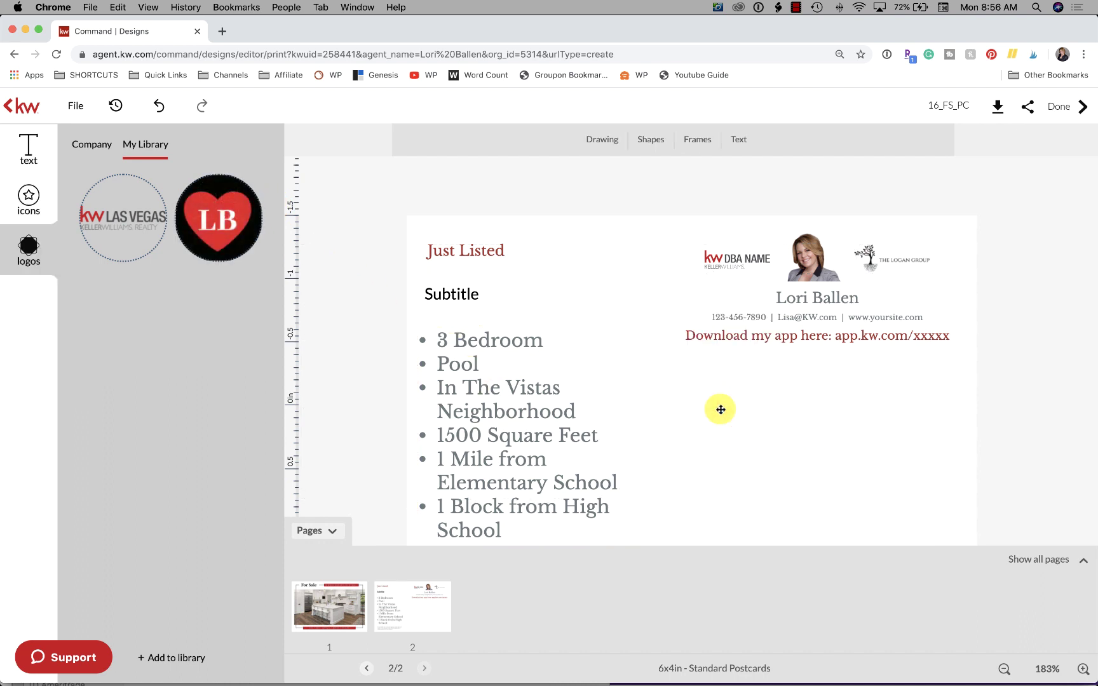
left_click(900, 255)
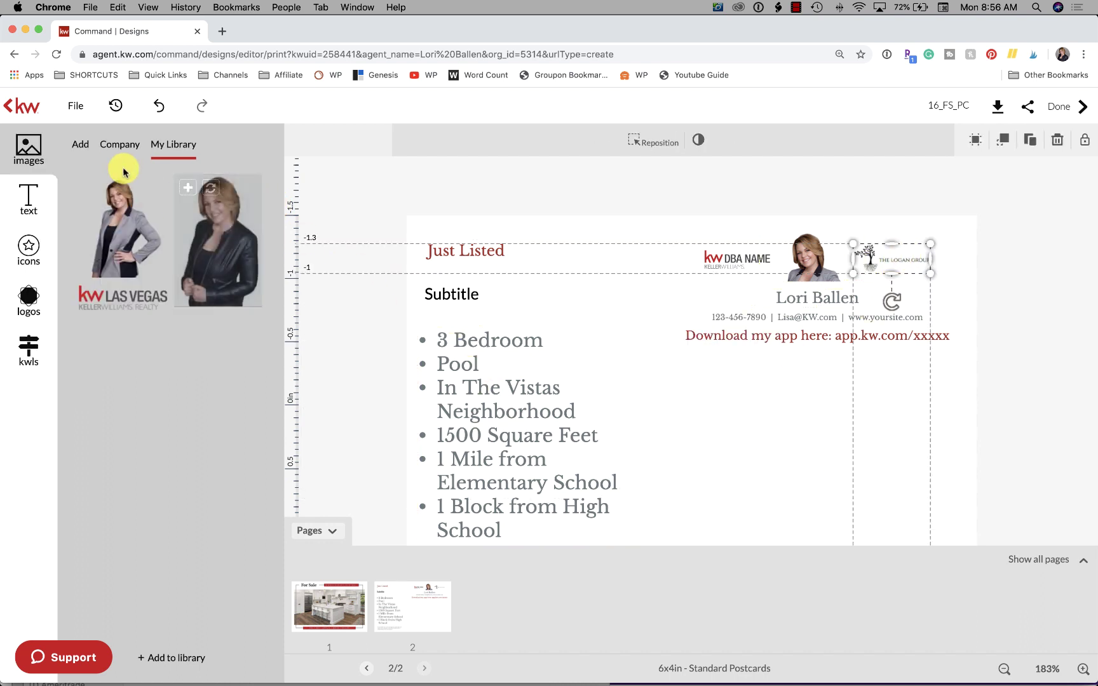
left_click(28, 297)
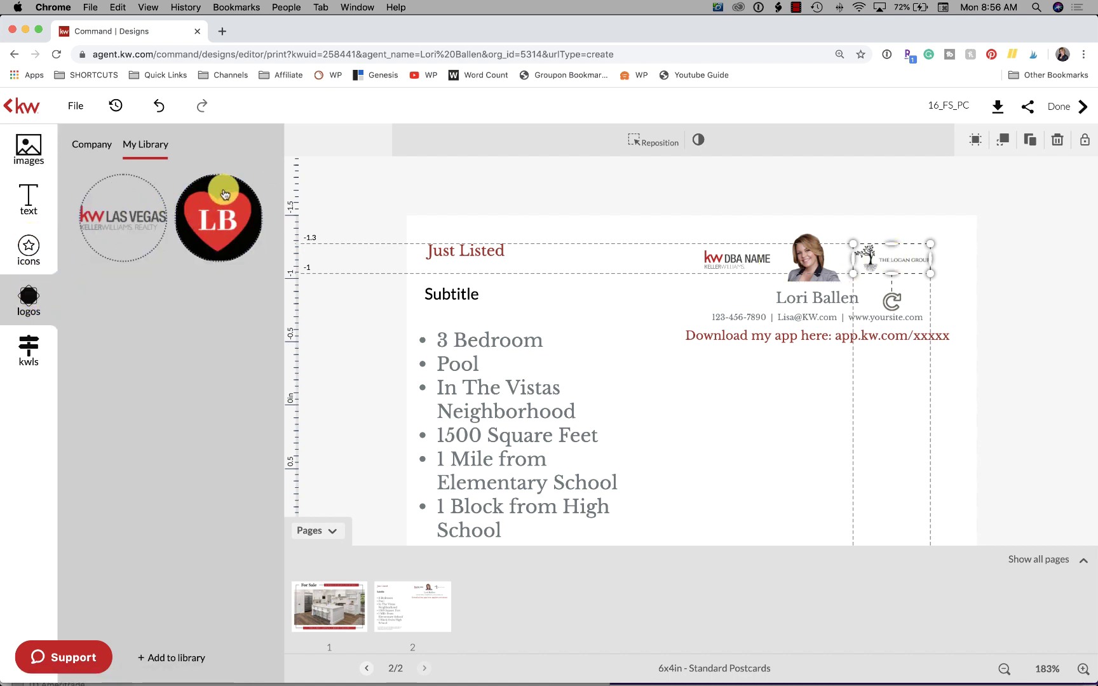
left_click(222, 199)
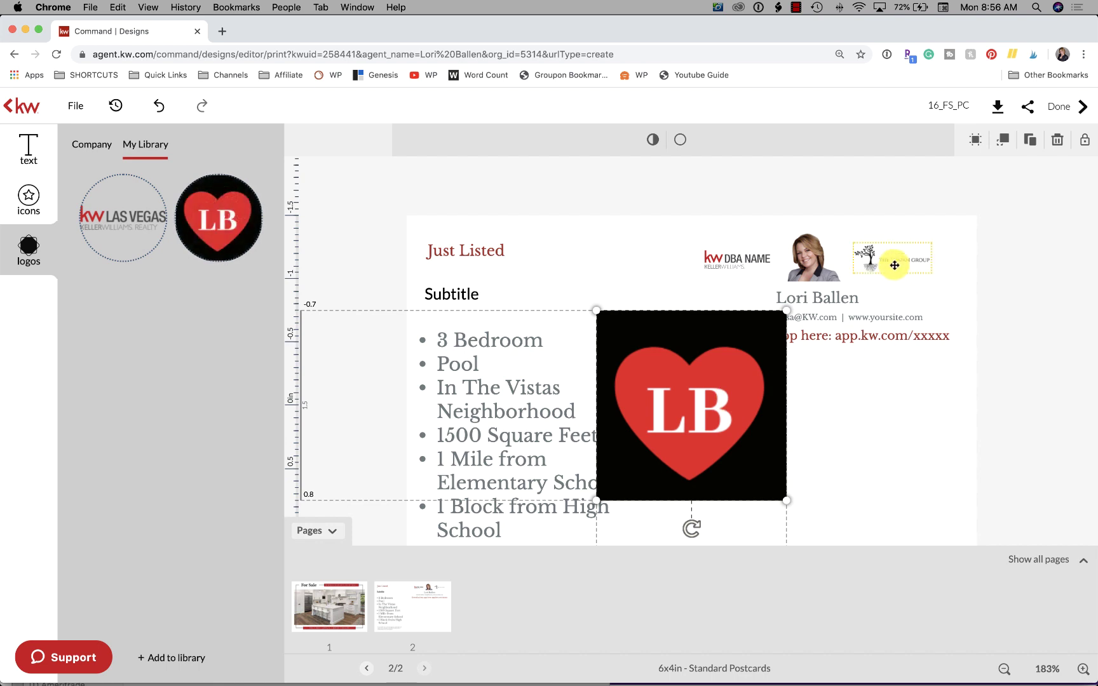
left_click(898, 261)
key("Delete")
Shrink the LB logo to a small square and move it to the top-right spot.
left_click(729, 363)
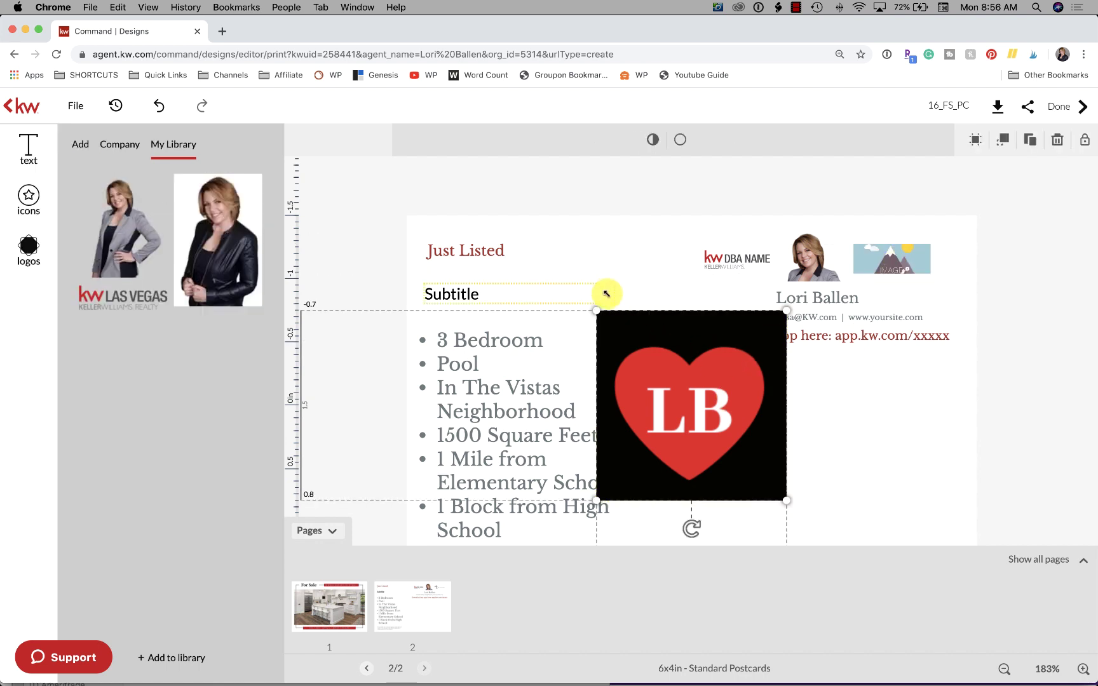
left_click_drag(597, 310, 617, 331)
left_click_drag(701, 363, 745, 420)
mouse_move(784, 478)
left_mouse_down()
mouse_move(908, 256)
mouse_move(884, 259)
left_mouse_up()
Deselect the LB logo and delete the KW DBA NAME logo beside the headshot.
left_click(917, 261)
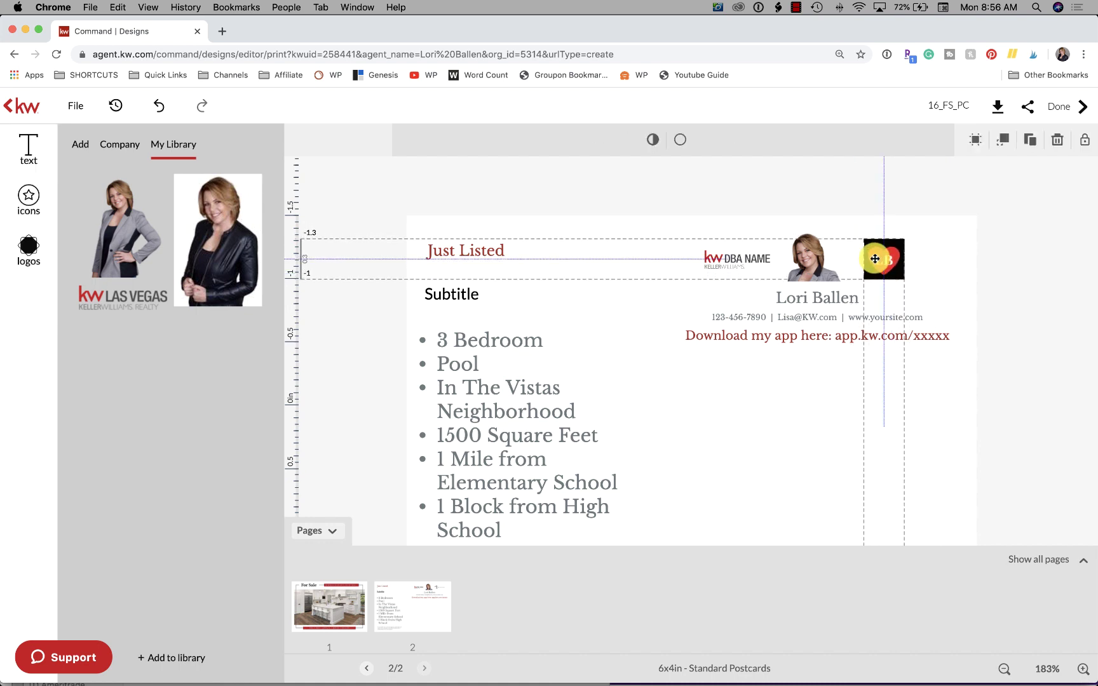
left_click(736, 258)
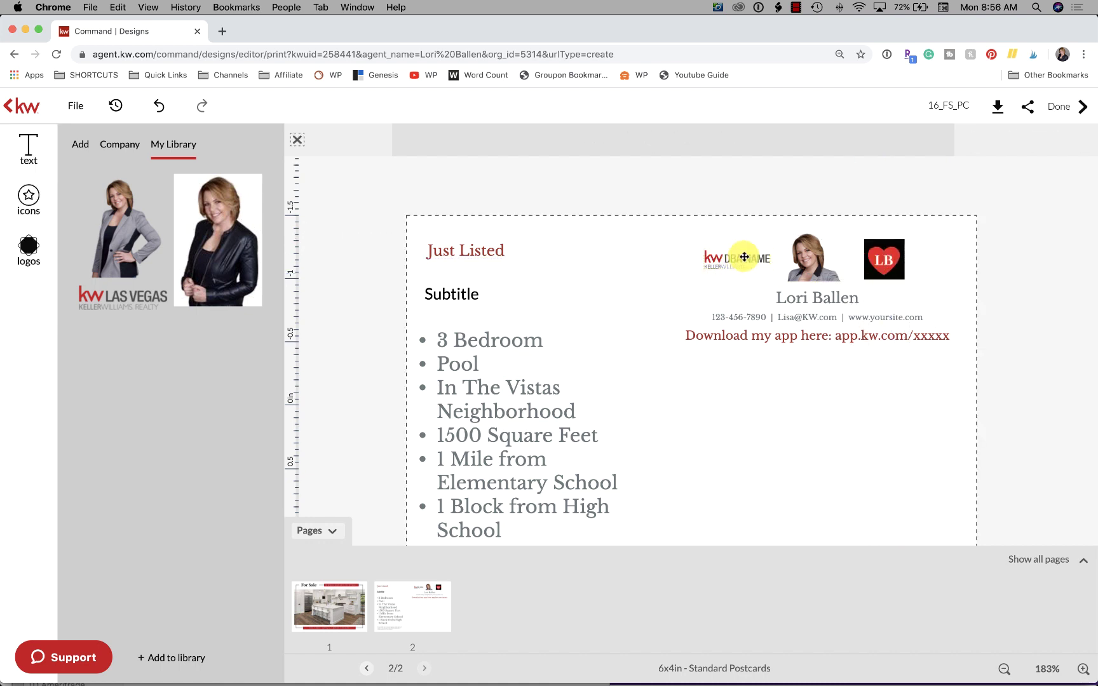
left_click(745, 258)
key("Delete")
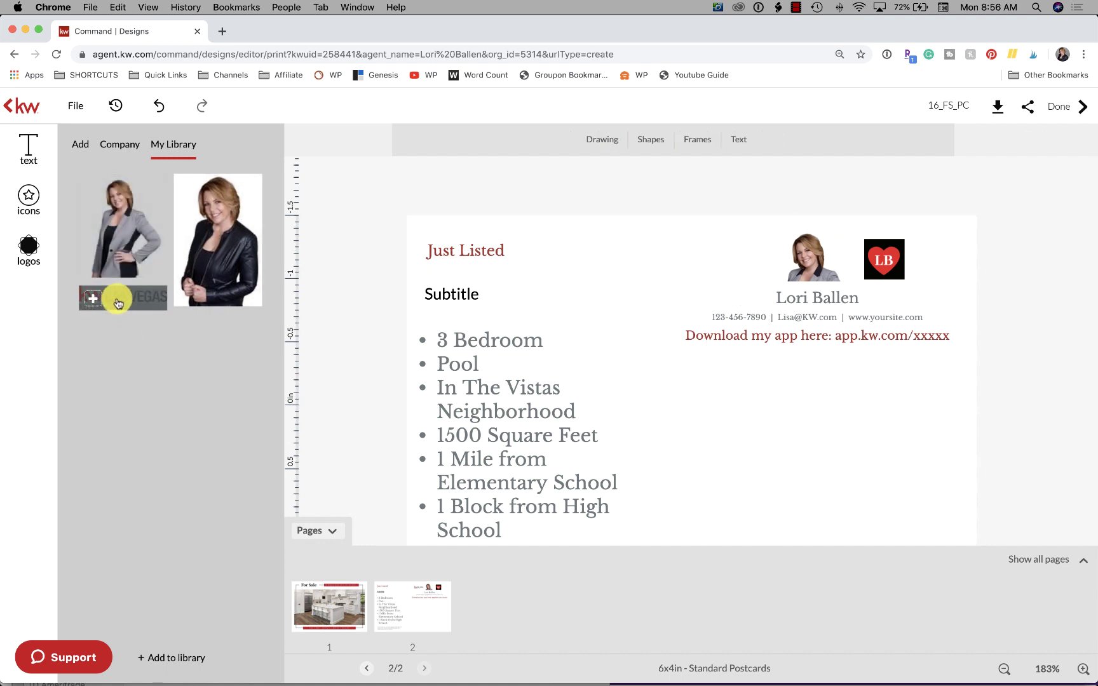
Add the KW Las Vegas logo, move it into the top row, and shrink it.
left_click(118, 303)
left_click(816, 437)
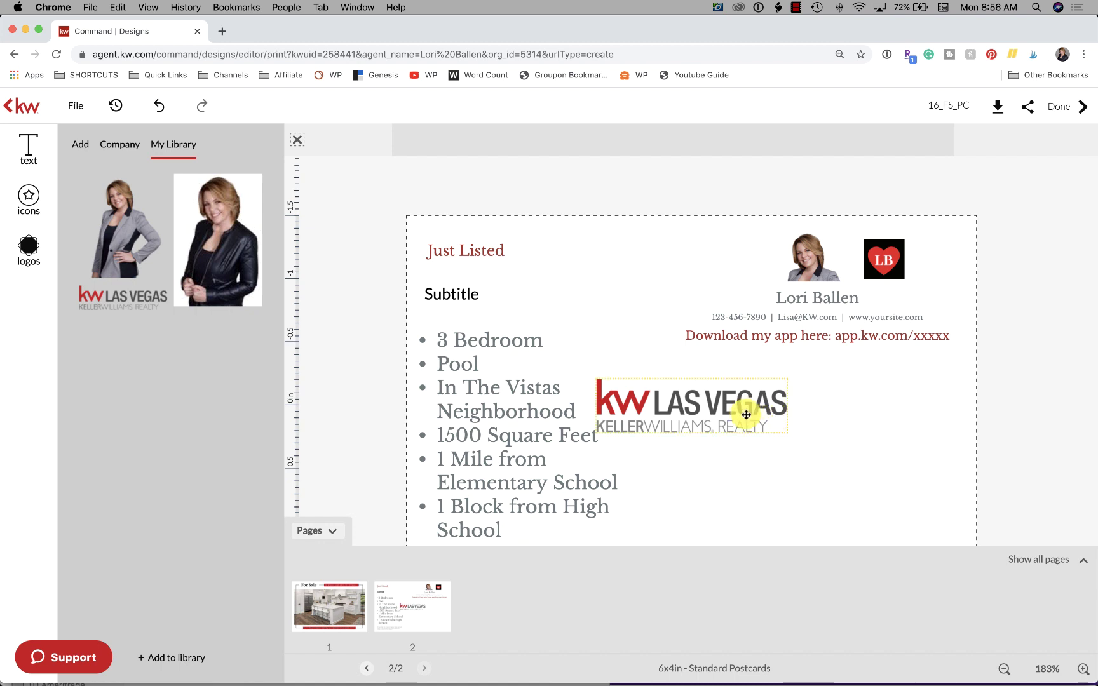
left_click_drag(746, 414, 740, 259)
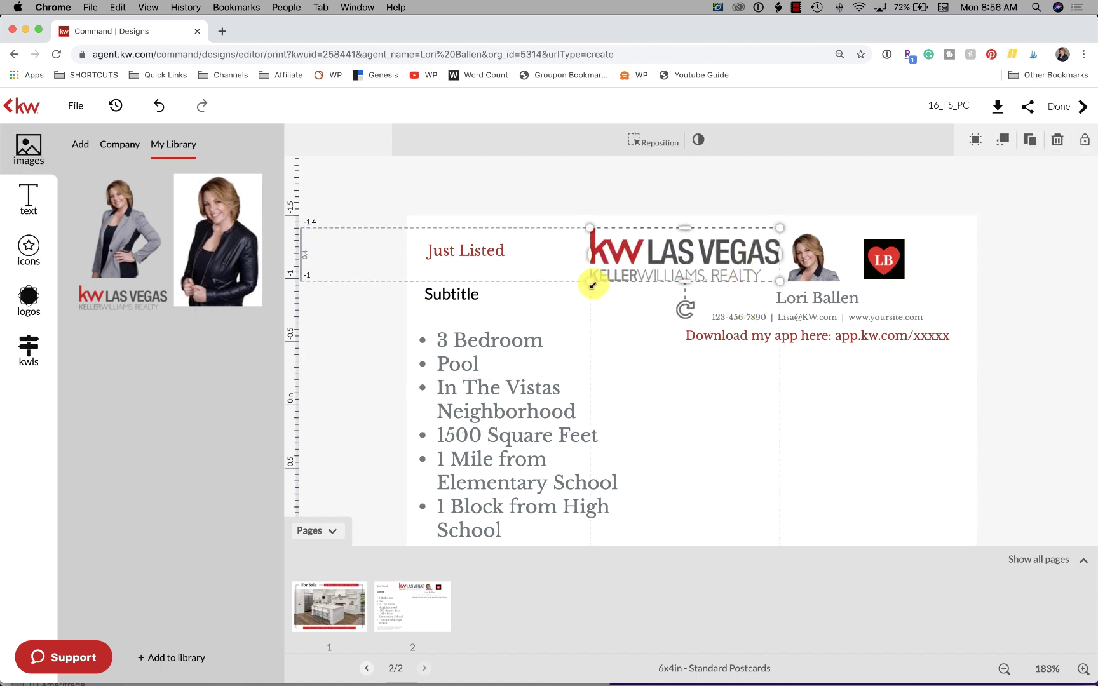
left_click_drag(591, 284, 688, 258)
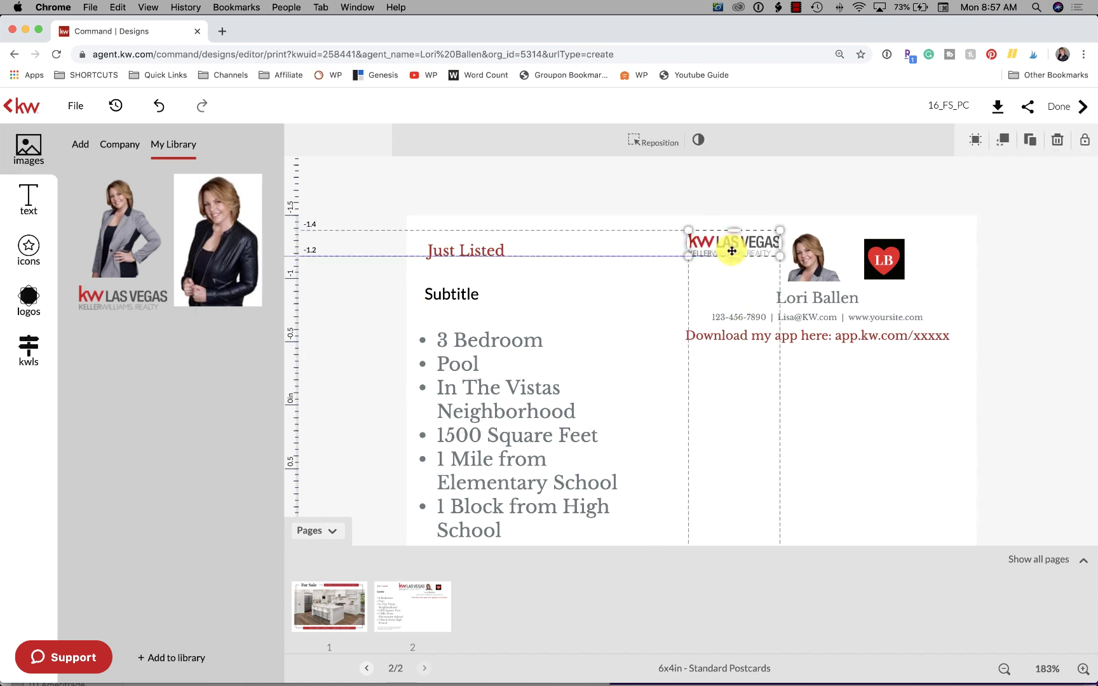
left_click(903, 400)
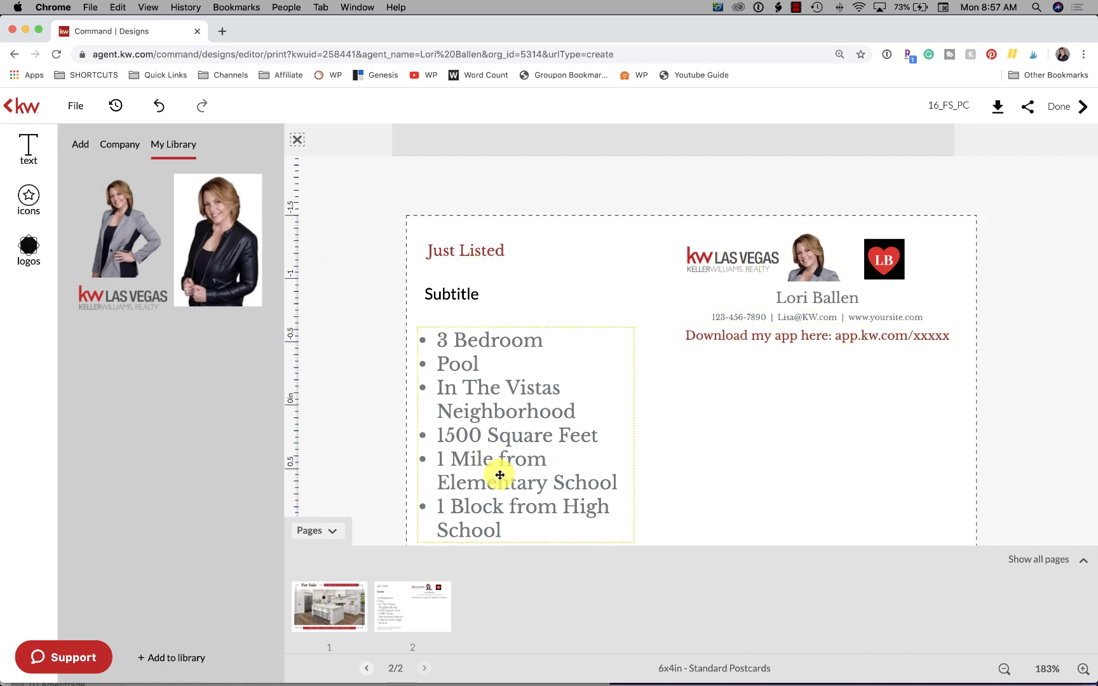
left_click(347, 598)
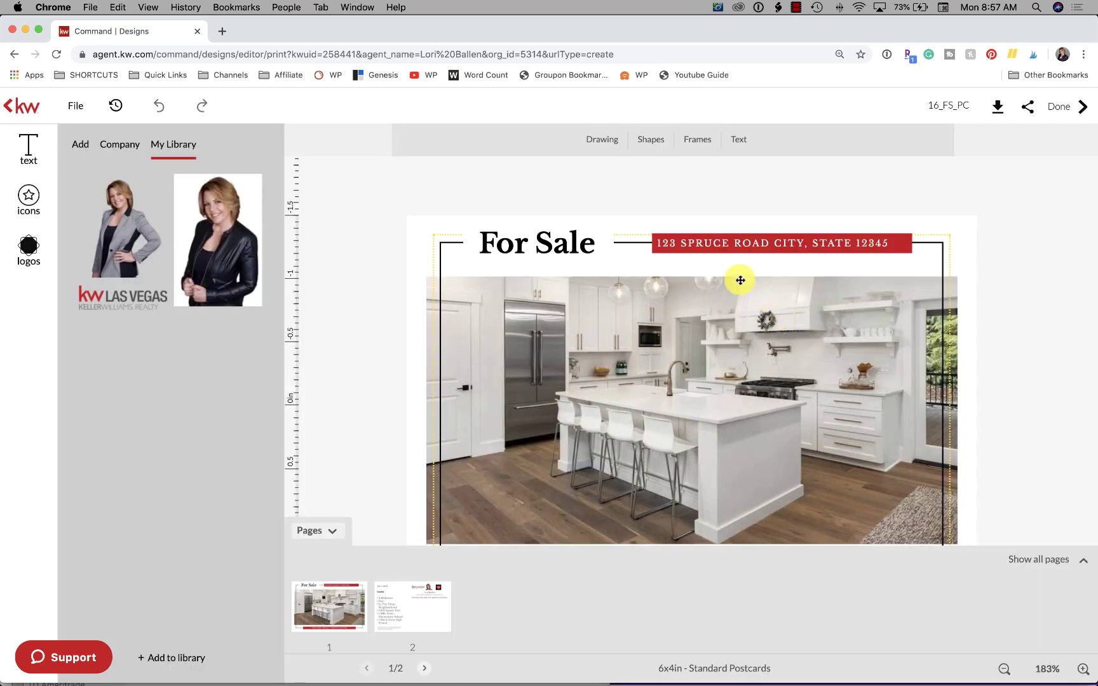
left_click(703, 243)
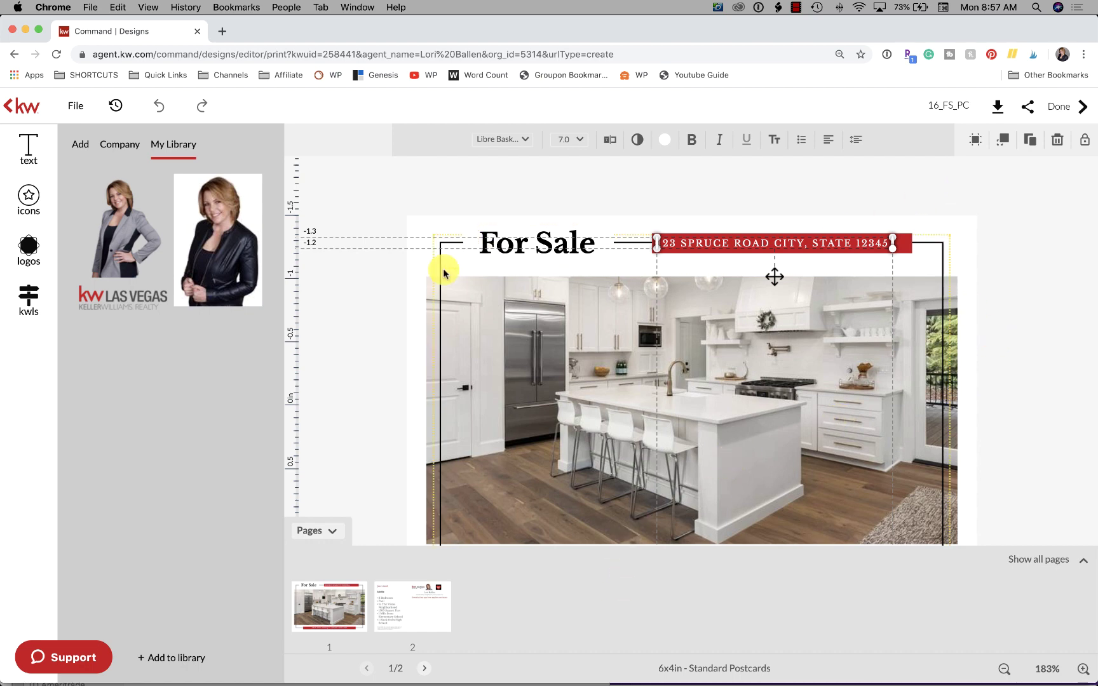
left_click(432, 226)
left_click(520, 361)
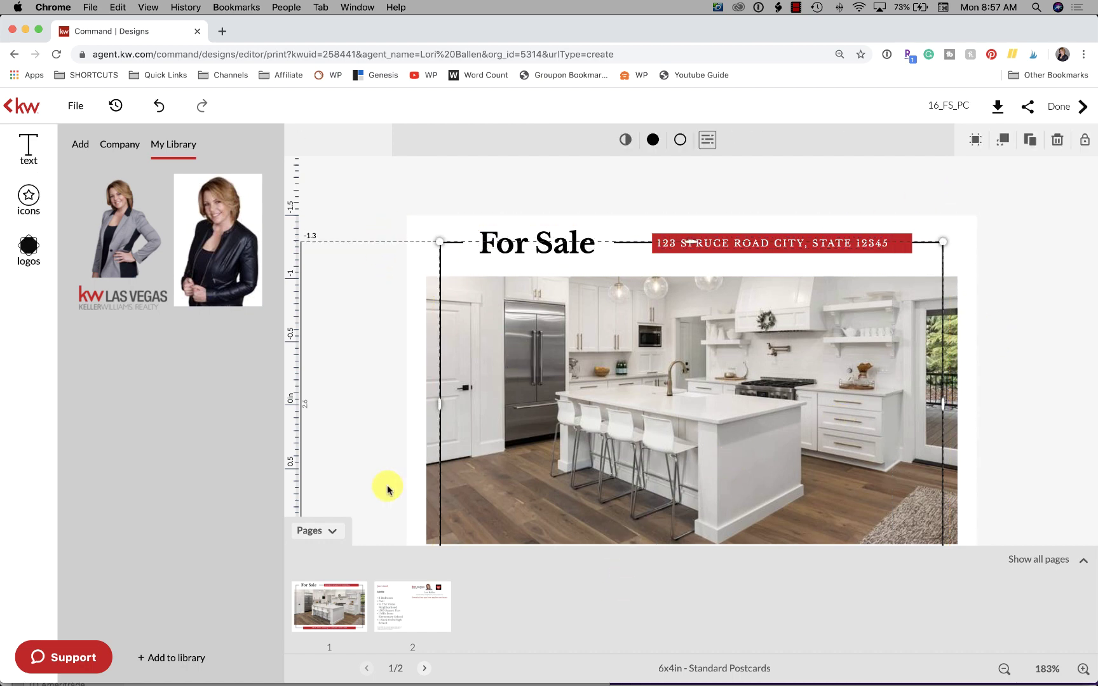
left_click(337, 536)
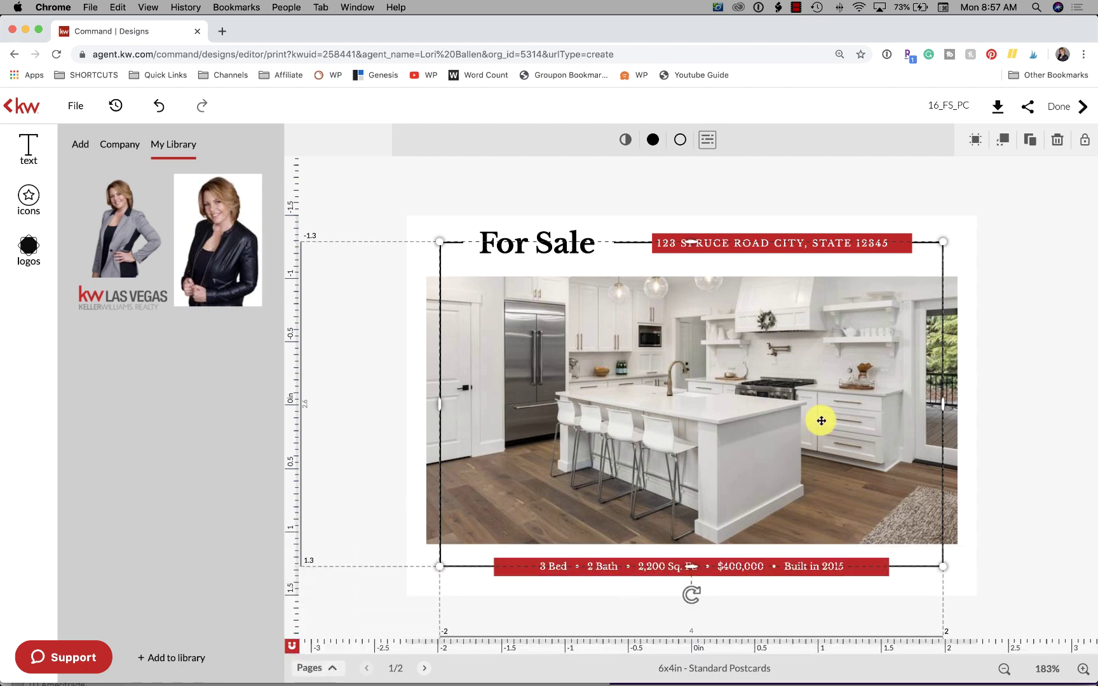
left_click(1006, 424)
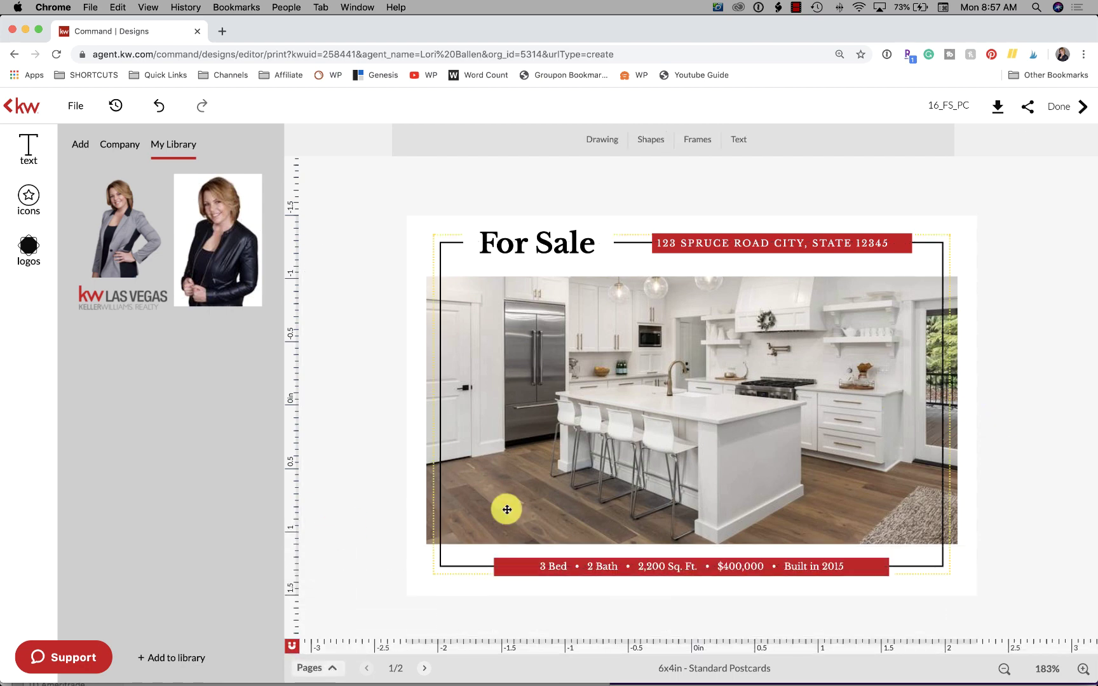
left_click(335, 670)
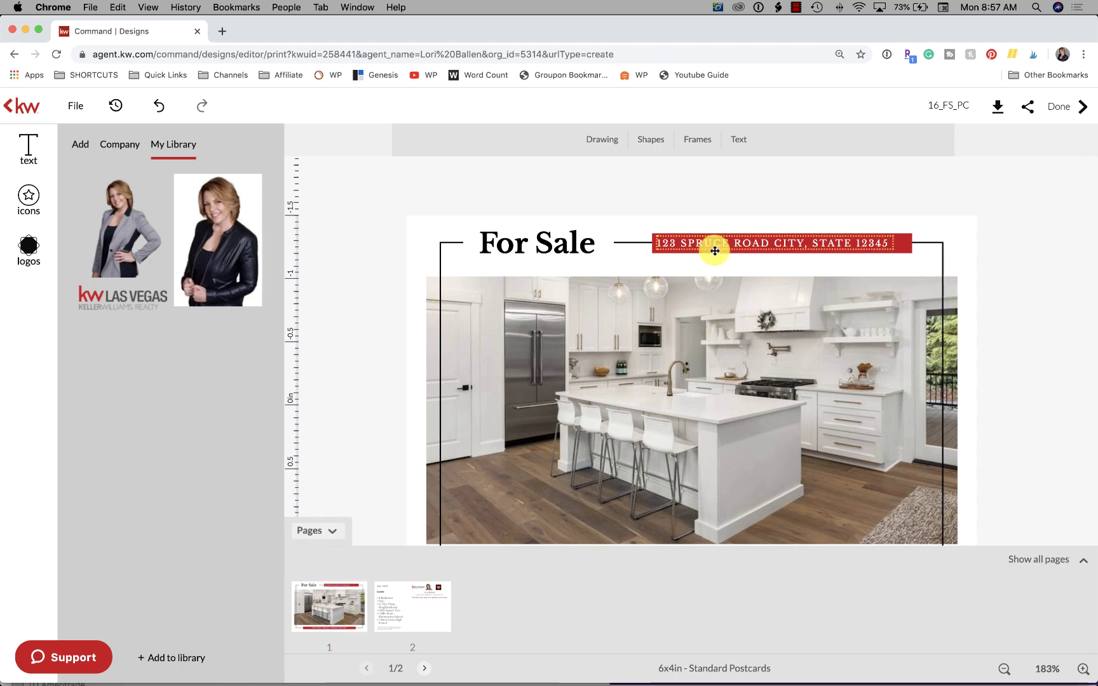
left_click(335, 536)
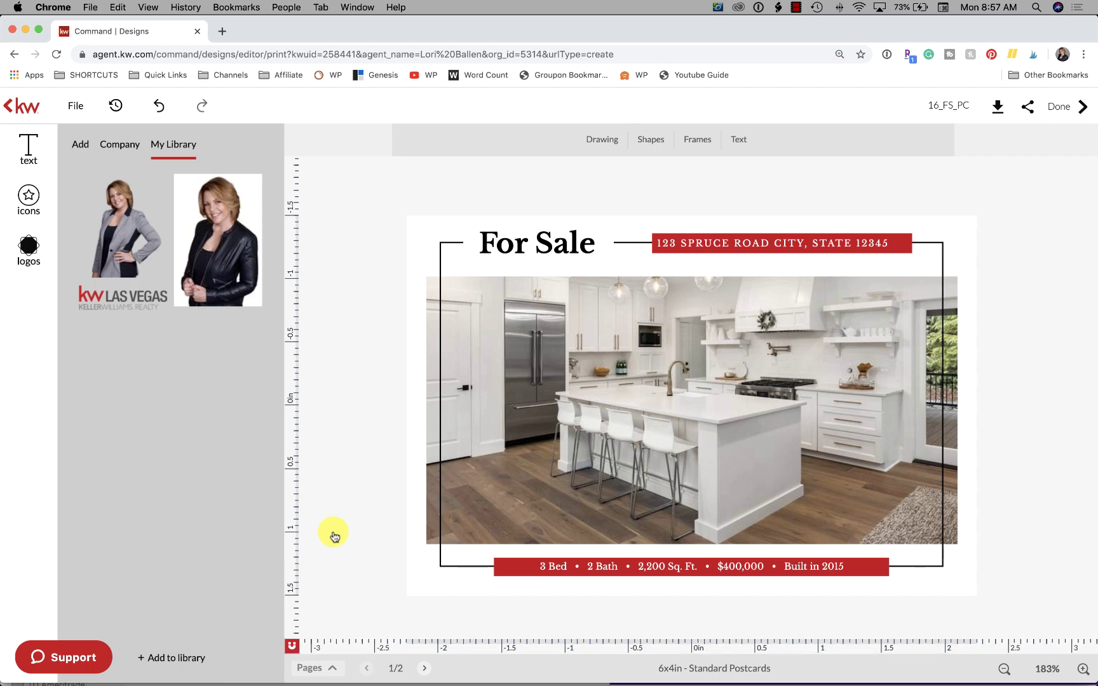
left_click(425, 671)
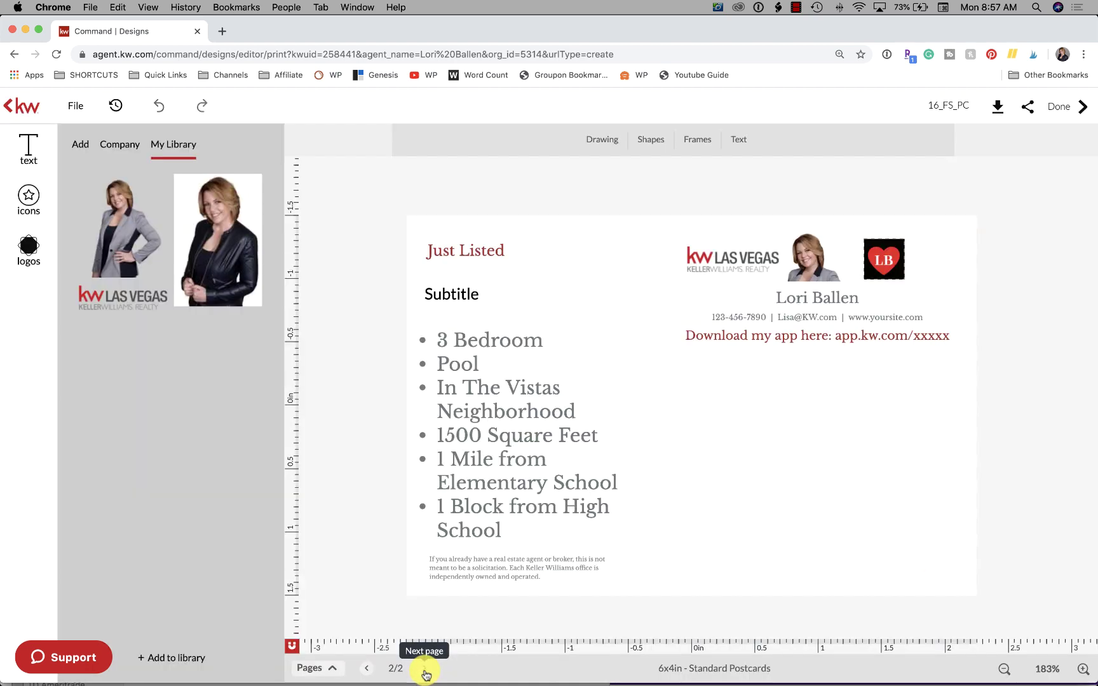
Add the grey-blazer agent photo to page 1, enlarged, right of the kitchen image.
left_click(363, 671)
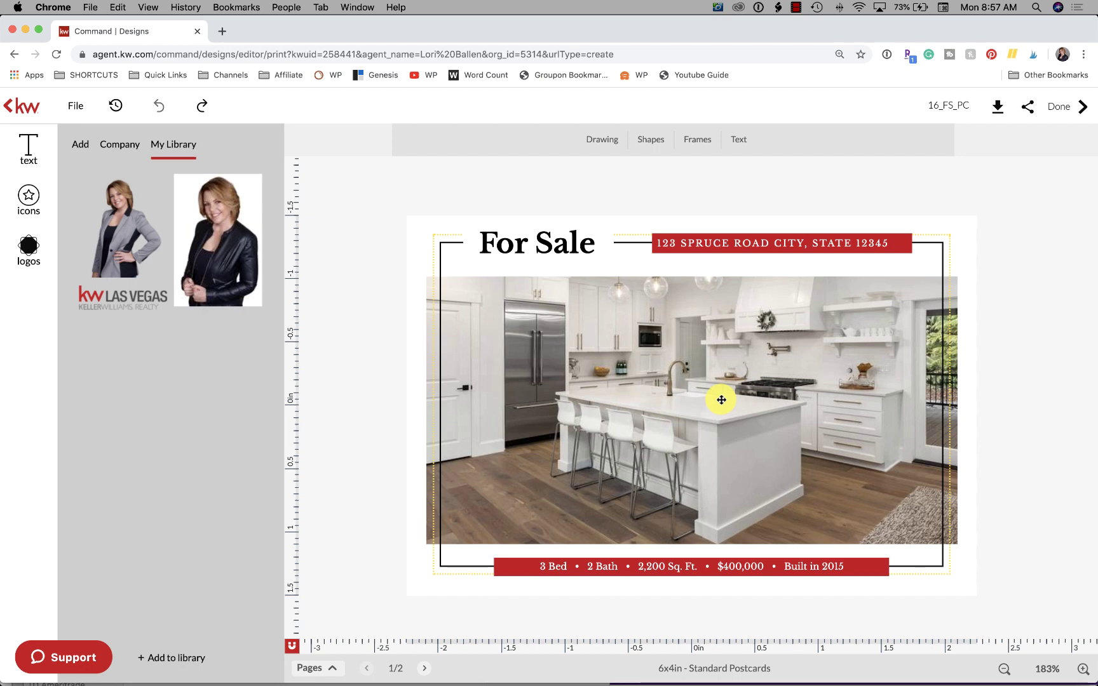
mouse_move(123, 226)
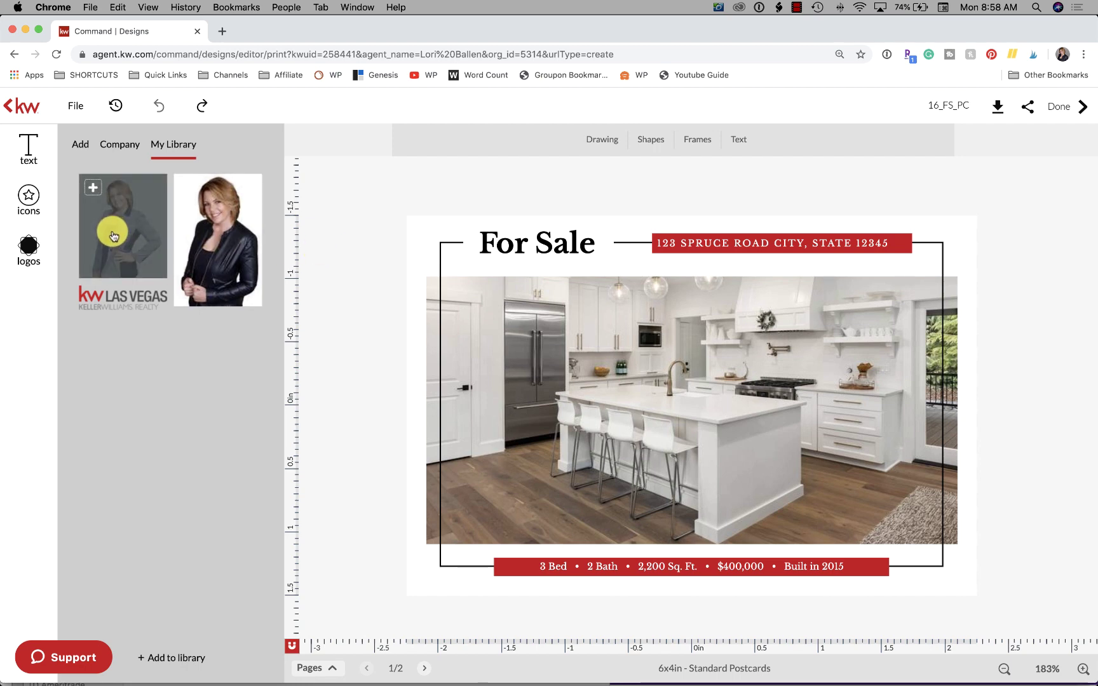
left_click(96, 194)
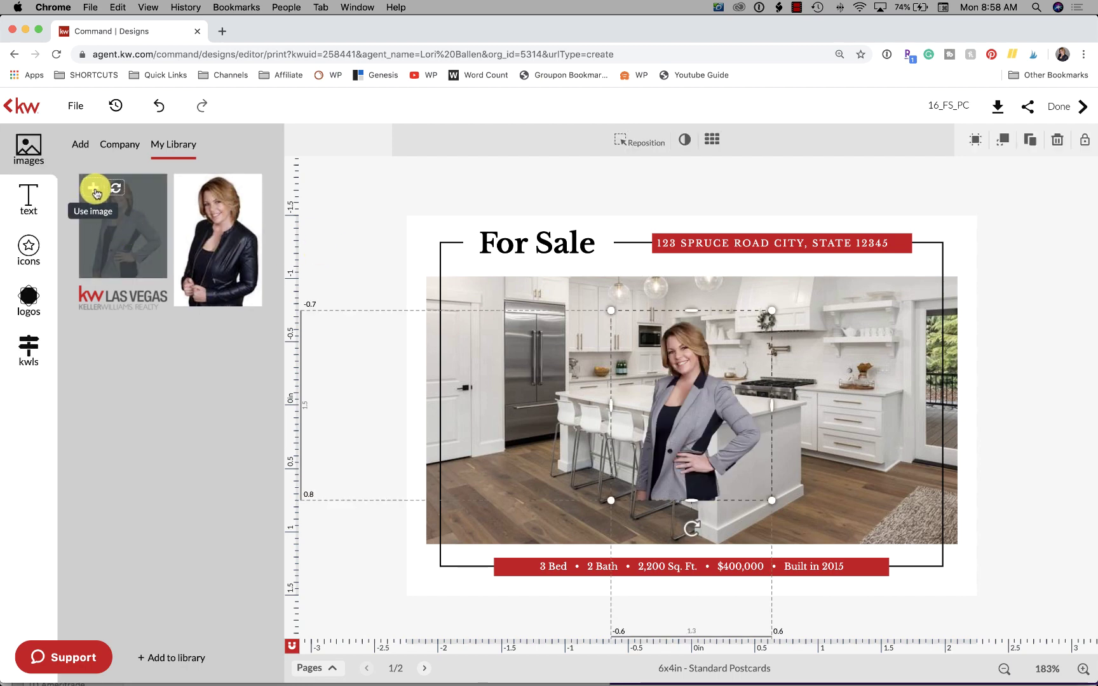
mouse_move(680, 396)
left_mouse_down()
mouse_move(902, 445)
mouse_move(869, 442)
left_mouse_up()
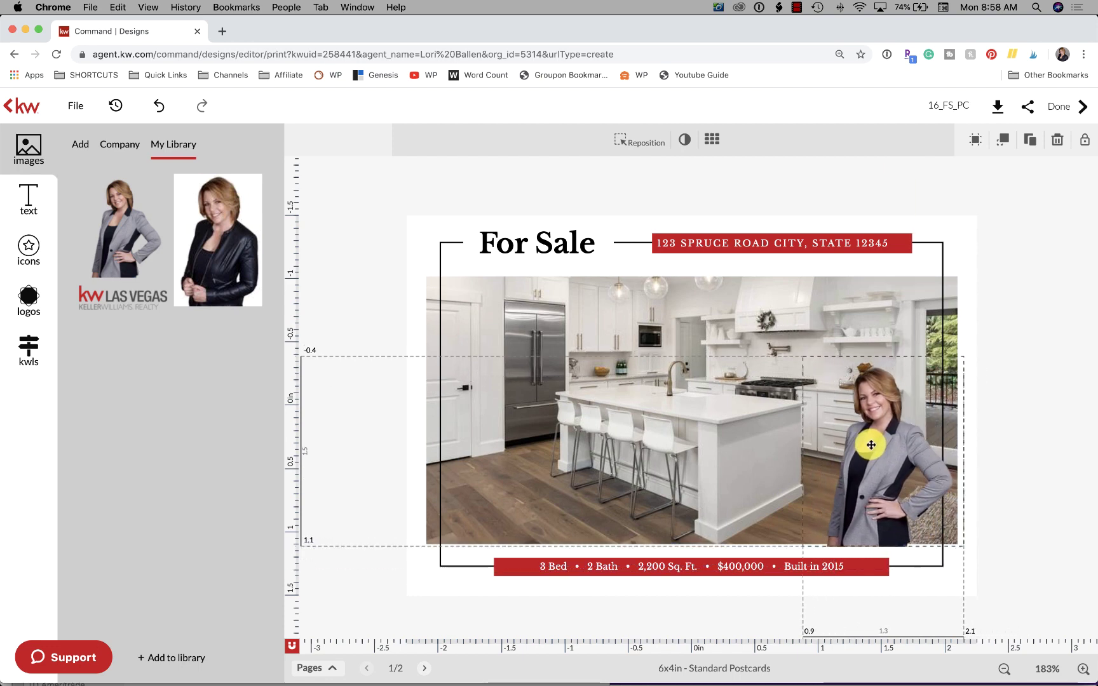
left_click(1032, 443)
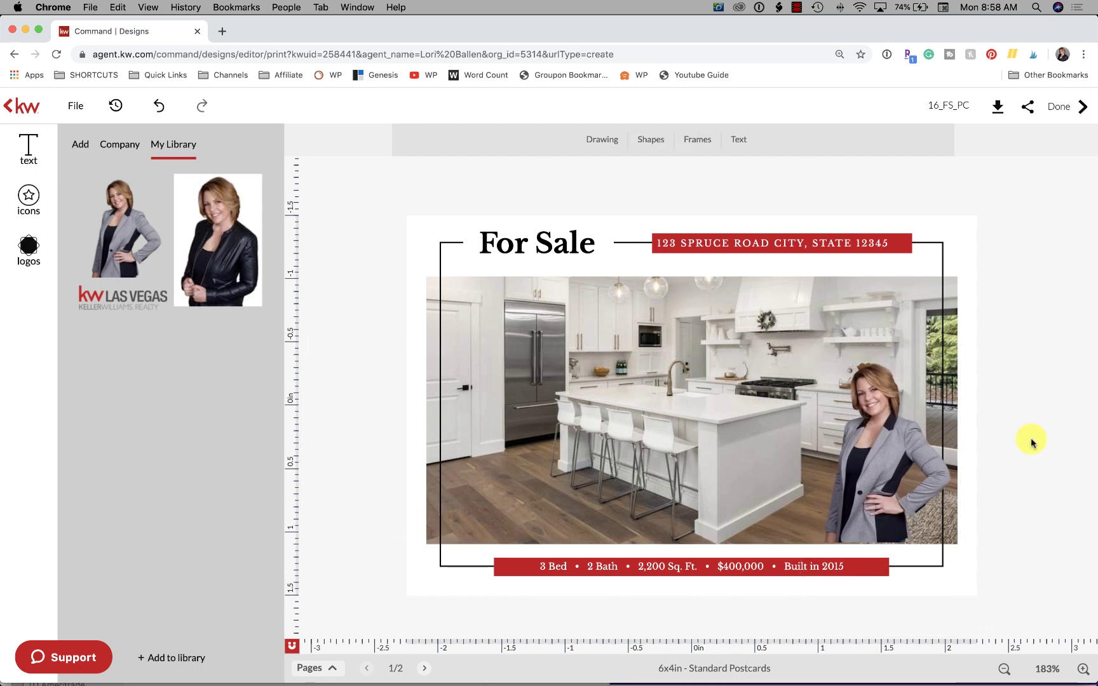
left_click_drag(897, 463, 863, 466)
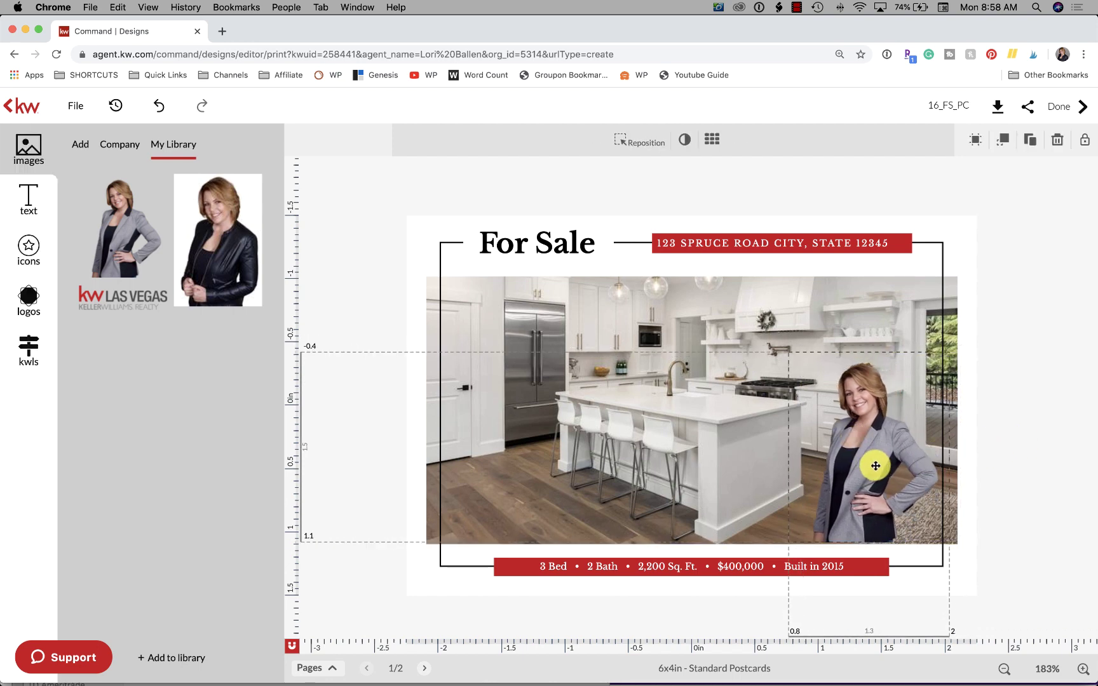
left_click_drag(782, 357, 748, 316)
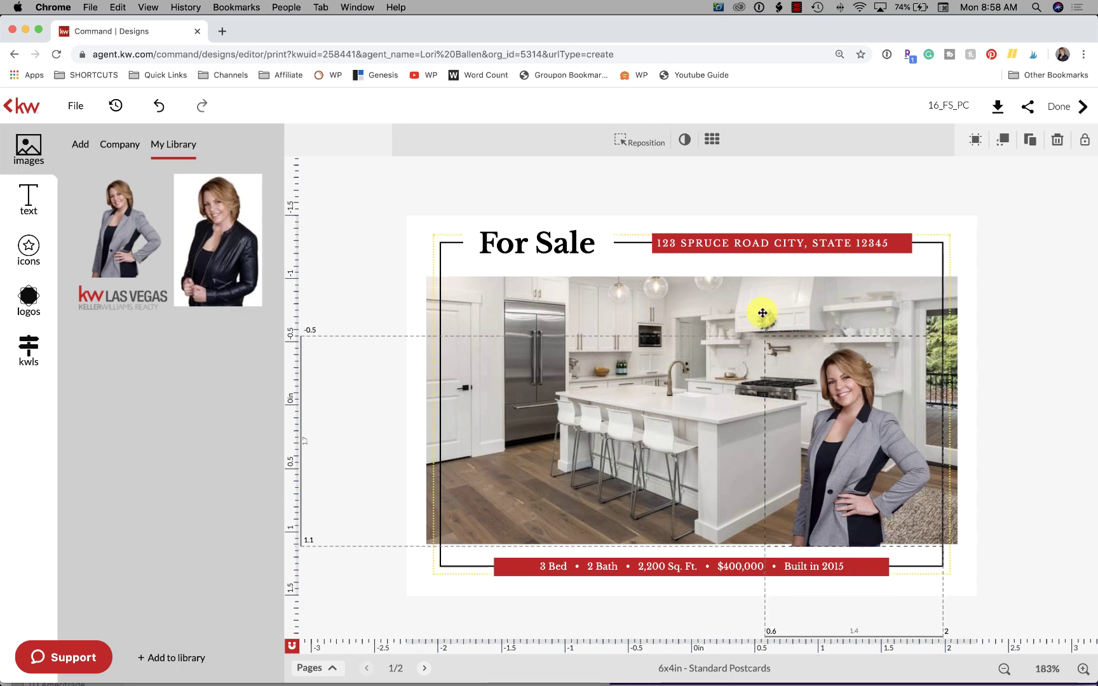
left_click(969, 424)
left_click_drag(877, 432, 901, 429)
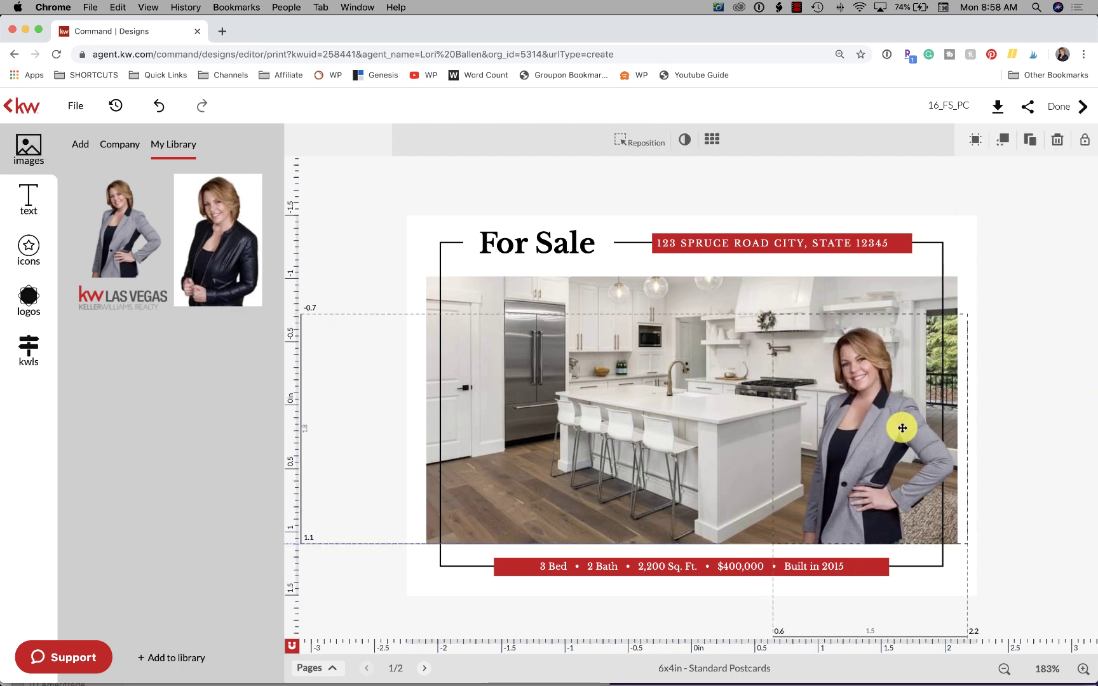
left_click(1048, 409)
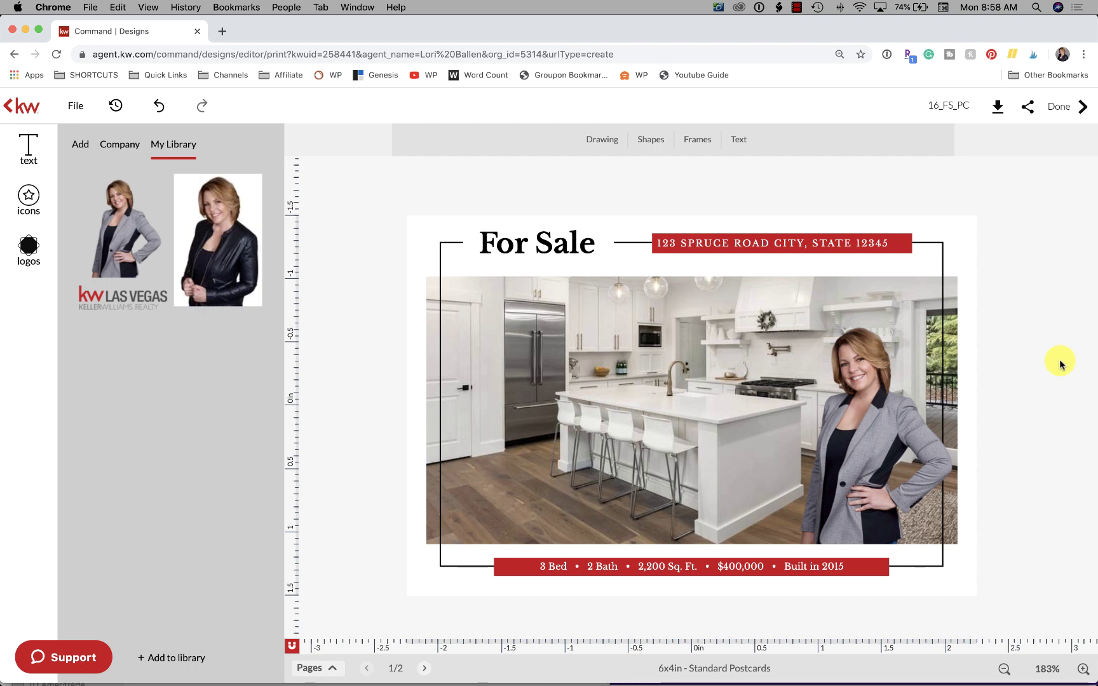
Load remove.bg in a new tab, cancel an image upload, and return to the editor.
left_click(223, 31)
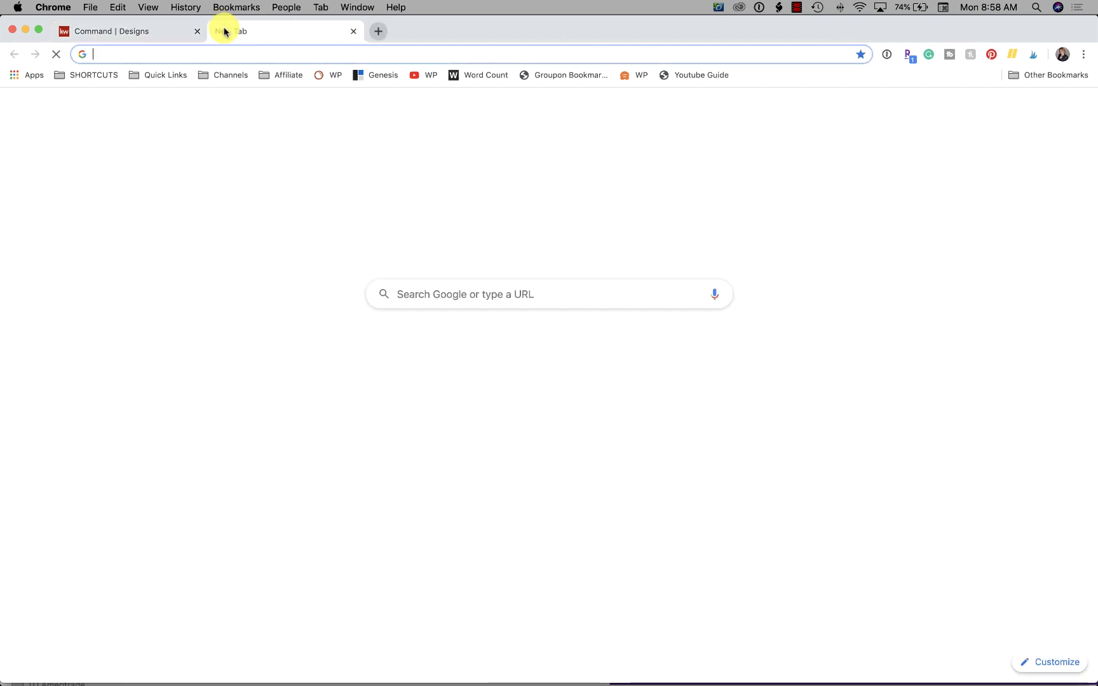
type("remove.bg")
key("Return")
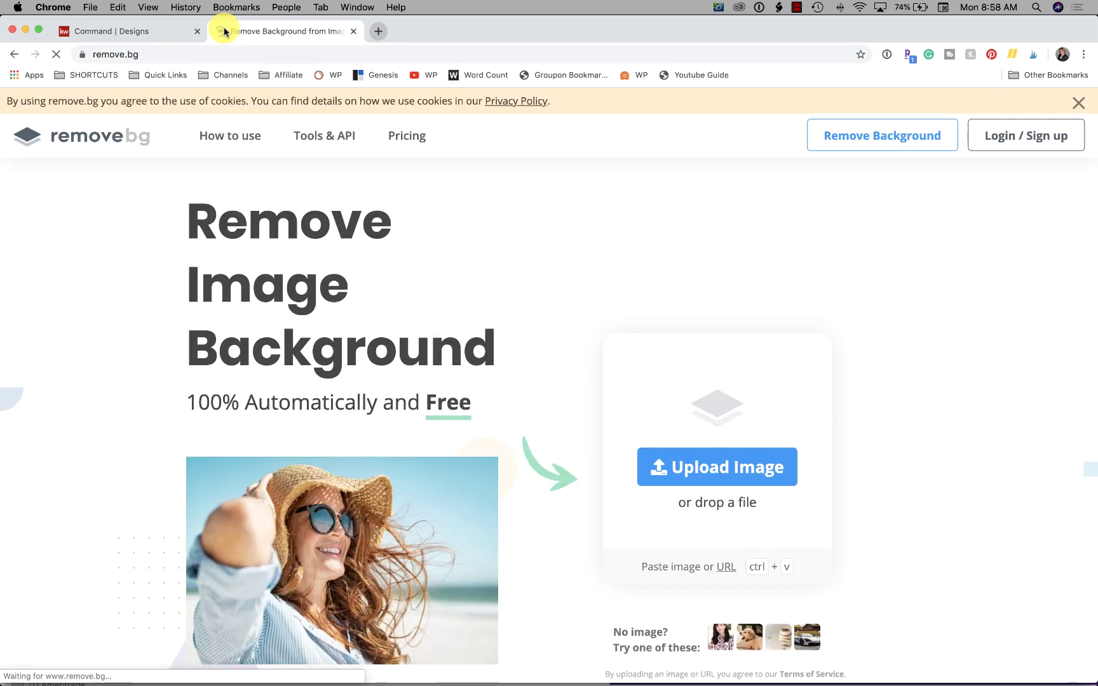
left_click(726, 480)
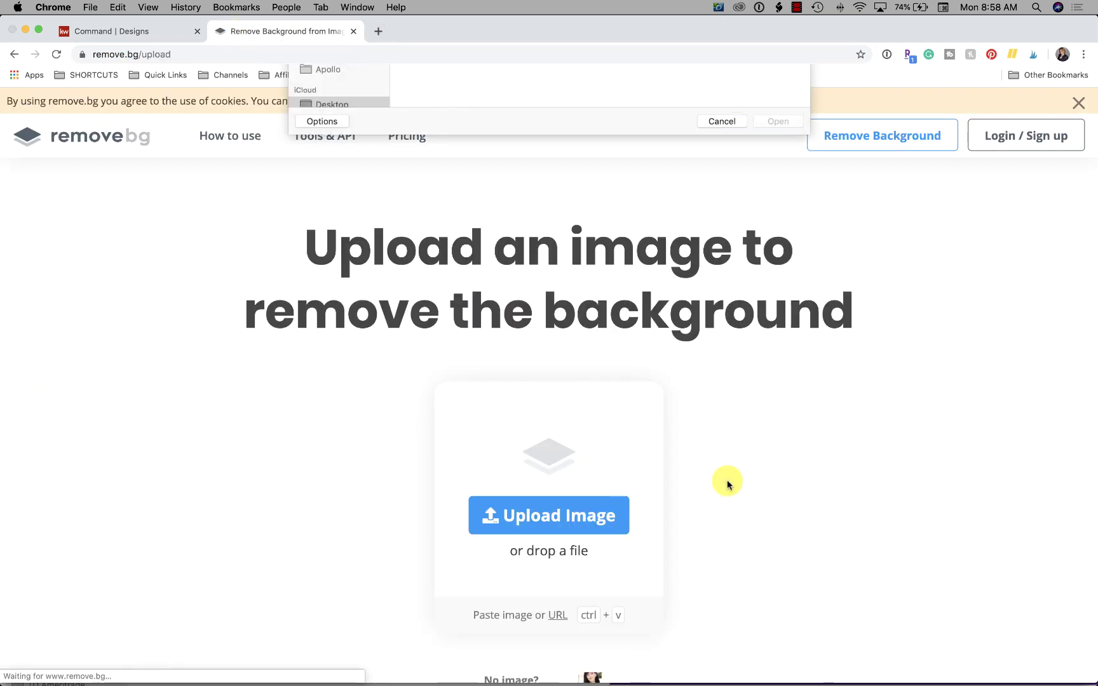
left_click(721, 354)
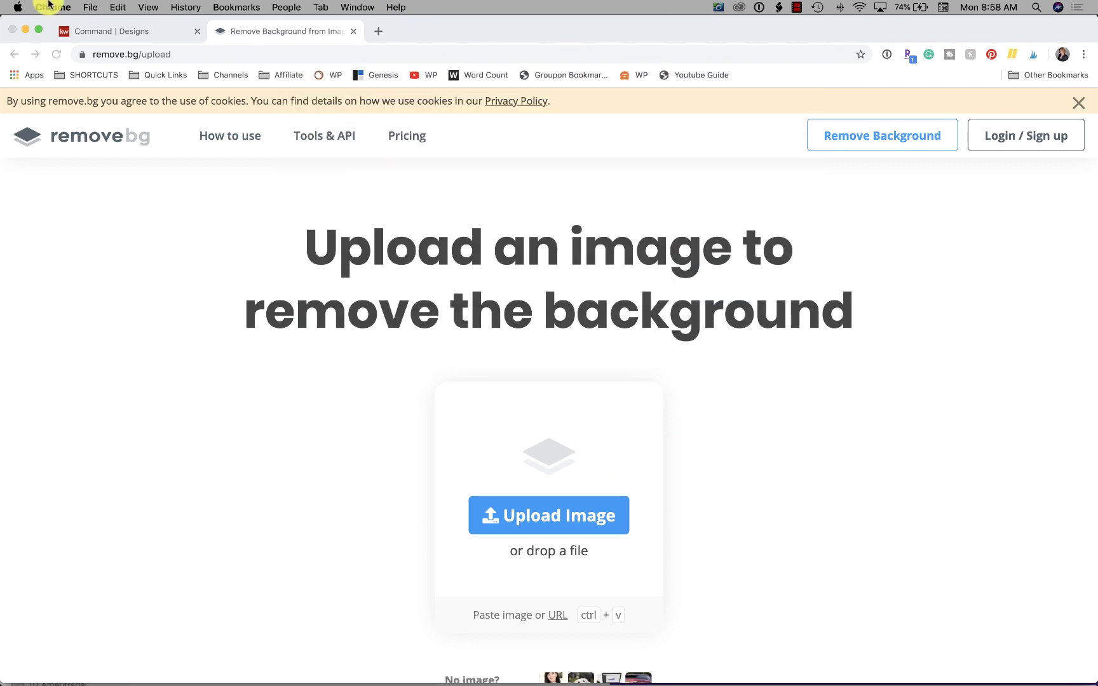
left_click(83, 31)
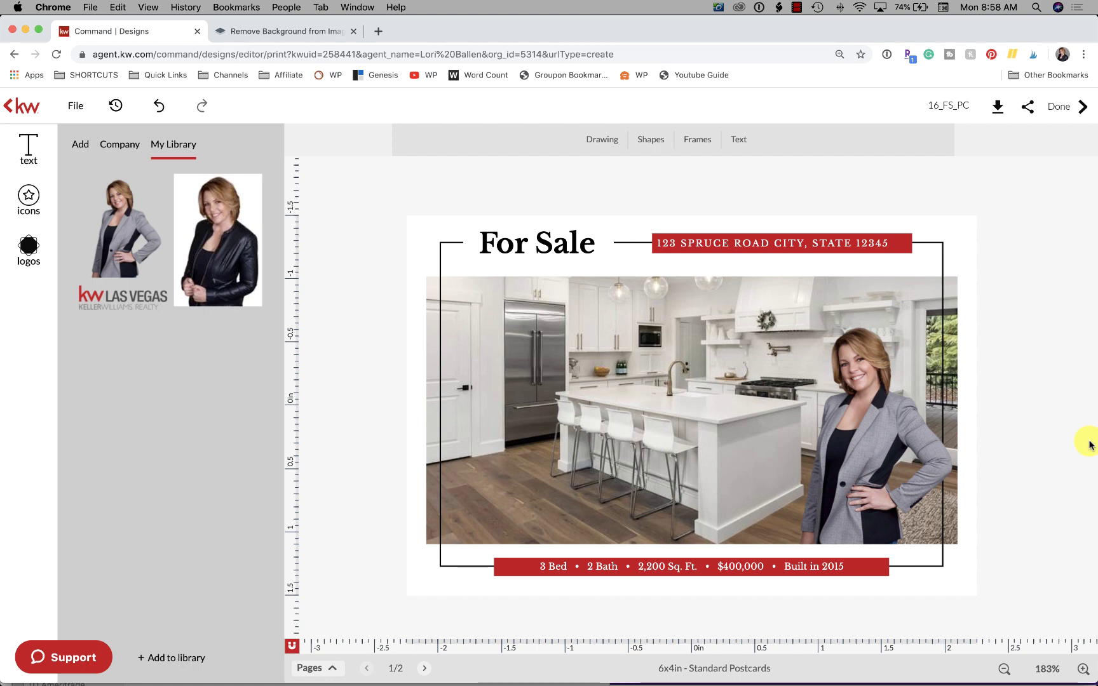
double_click(562, 569)
left_click_drag(569, 567, 548, 565)
left_click(614, 565)
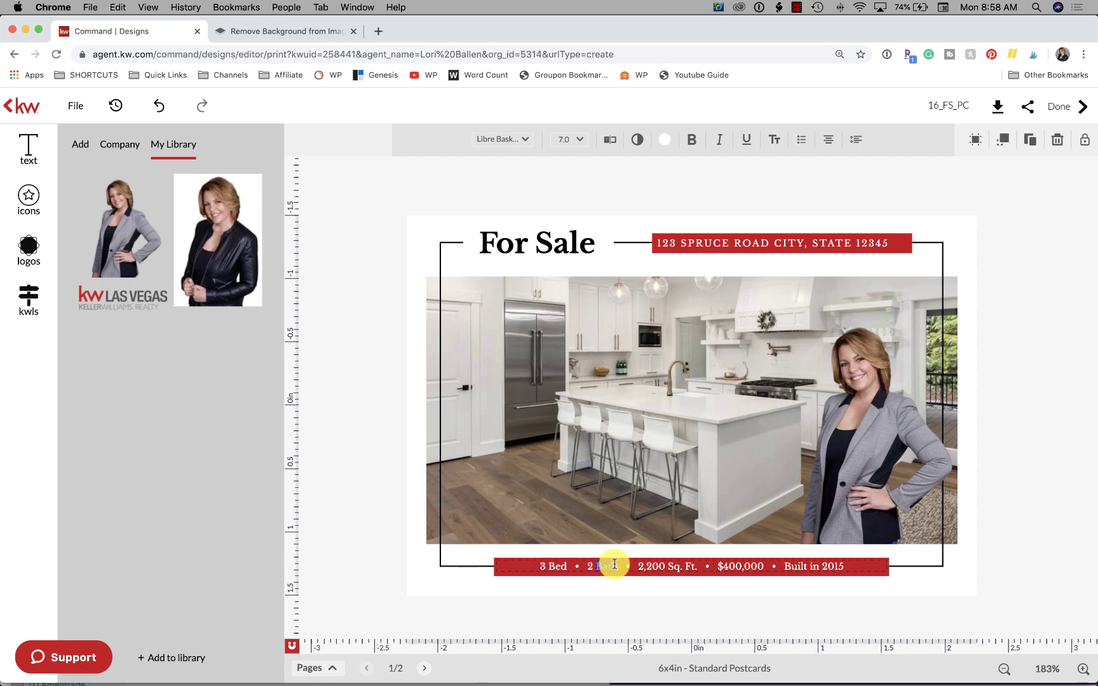
left_click(623, 566)
key("BackSpace")
key("BackSpace")
key("BackSpace")
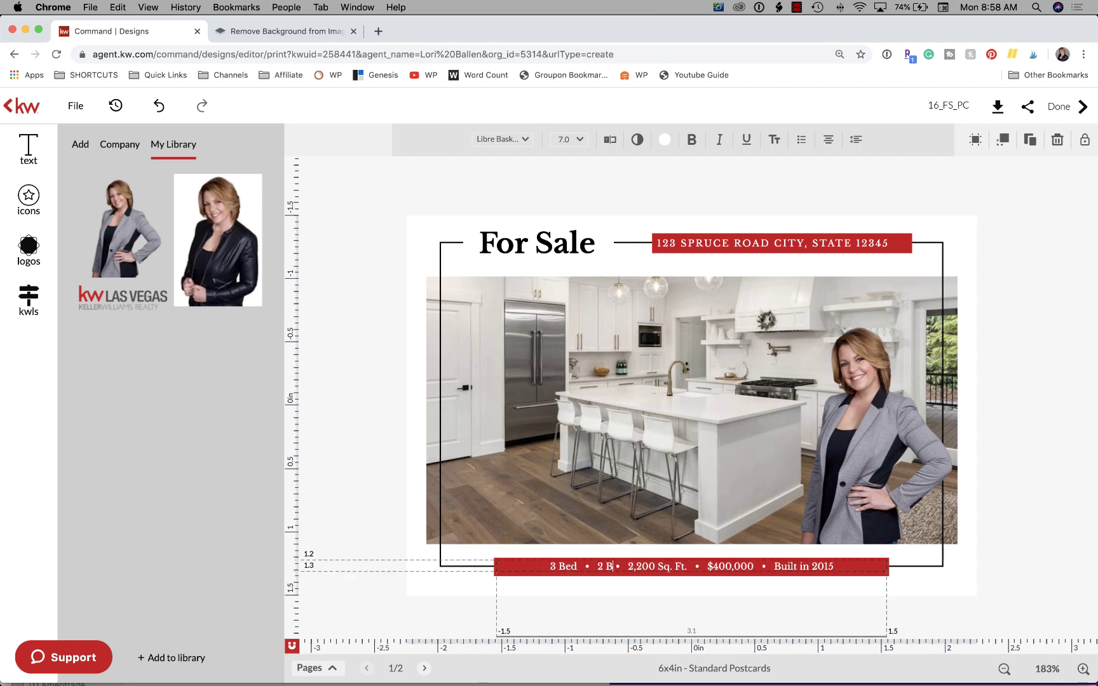
type("ath")
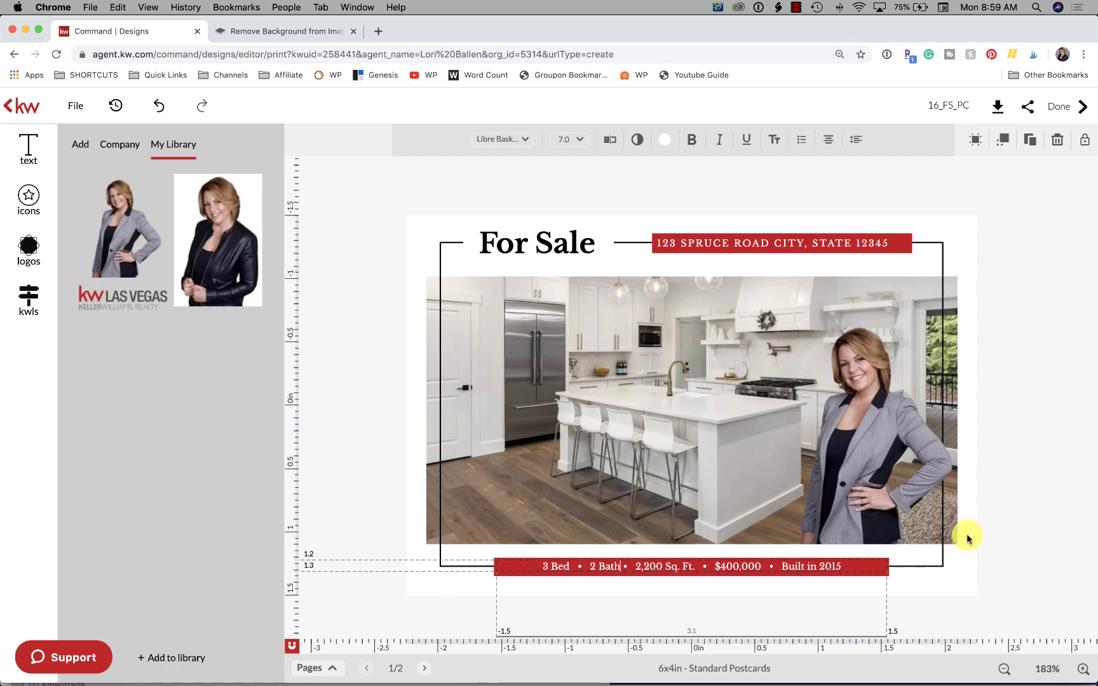
key("Escape")
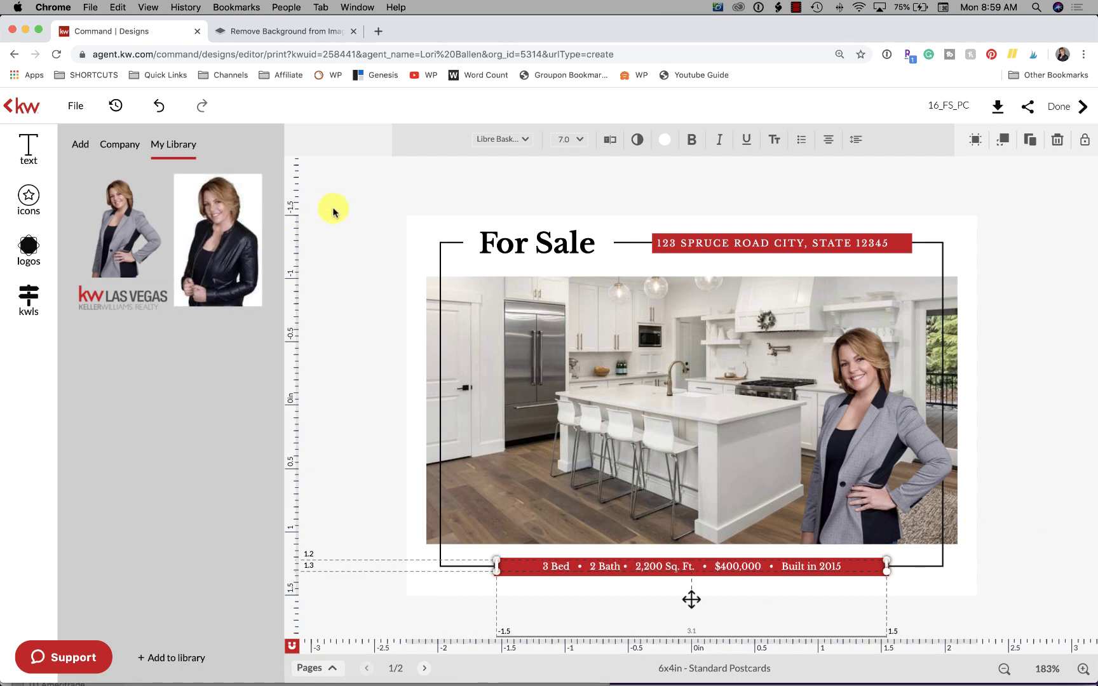
left_click(372, 199)
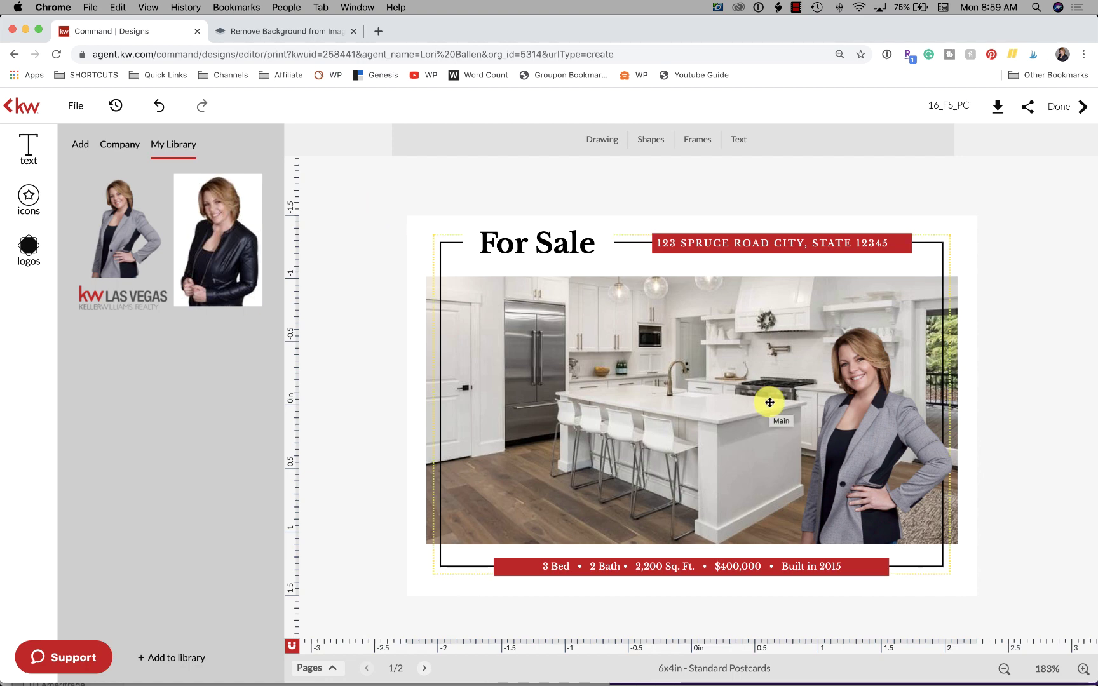
Select the design title to rename it '123 Spruce Road Postcard'.
double_click(944, 106)
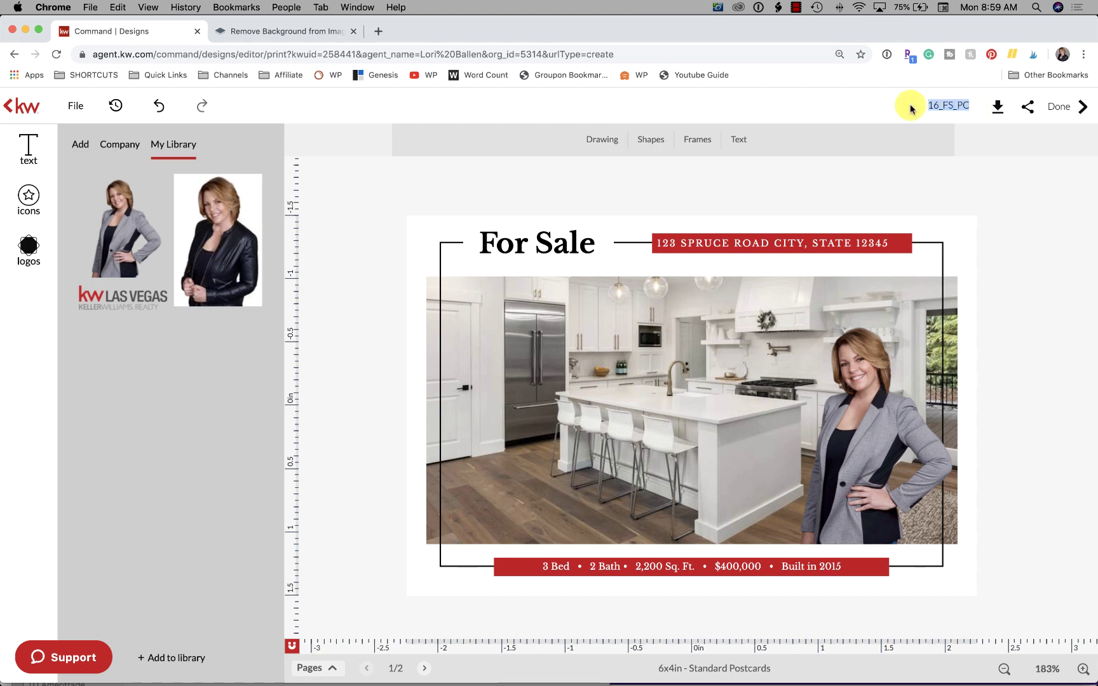
type("123 Spruce")
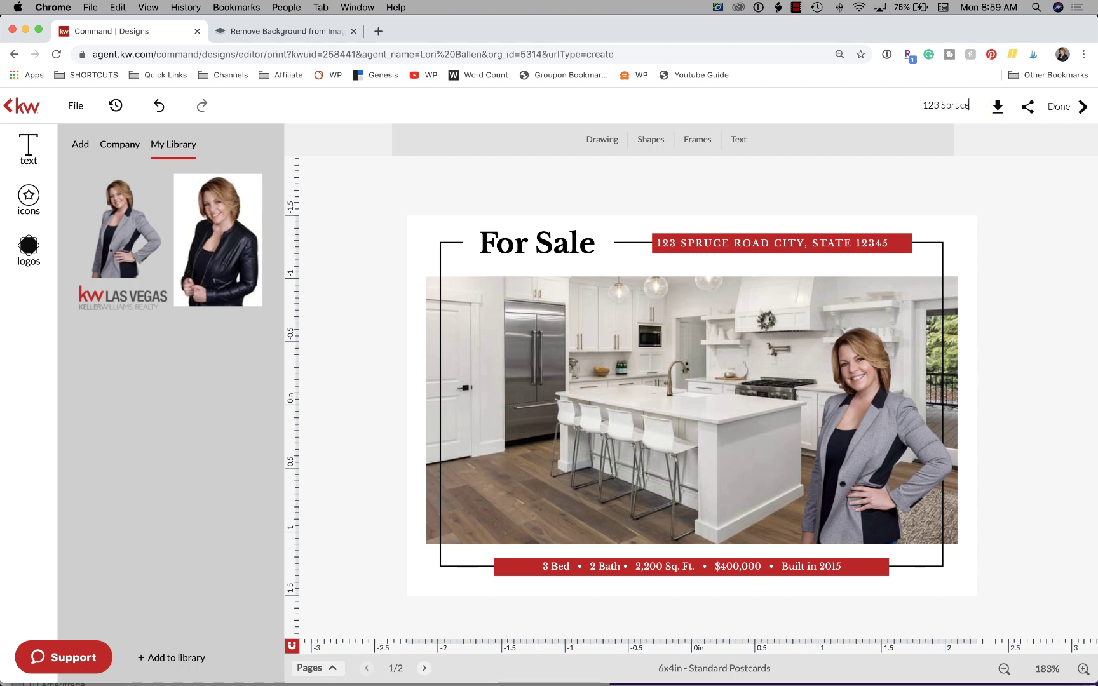
type(" Postcard")
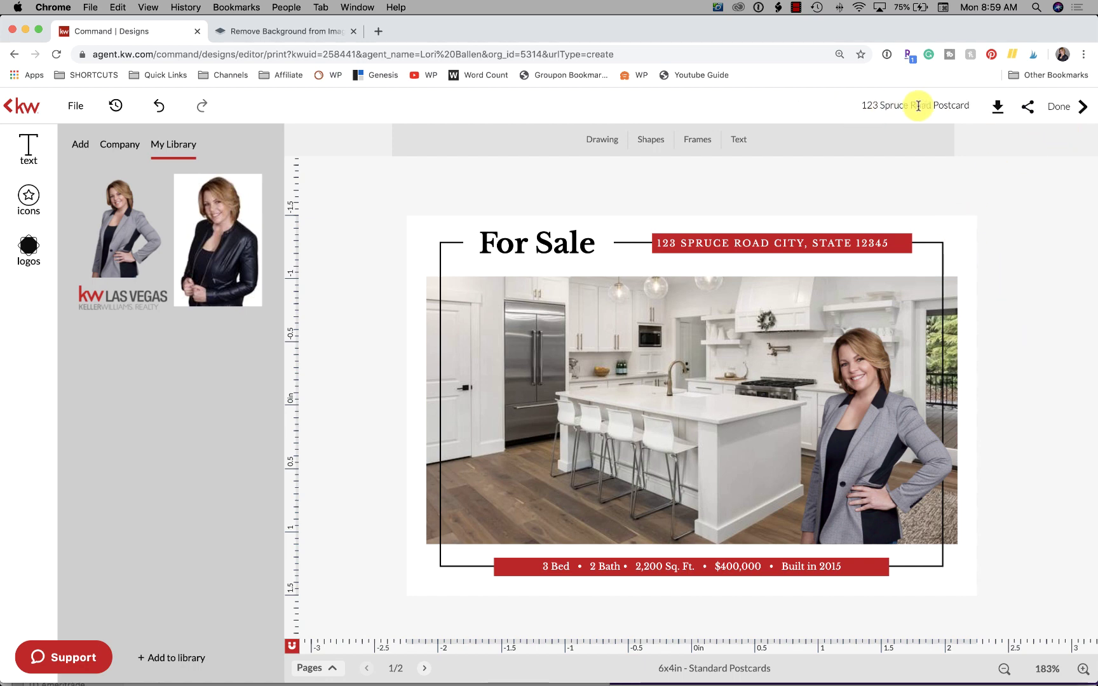
Show the layout grid and review the postcard's bleed settings.
left_click(76, 105)
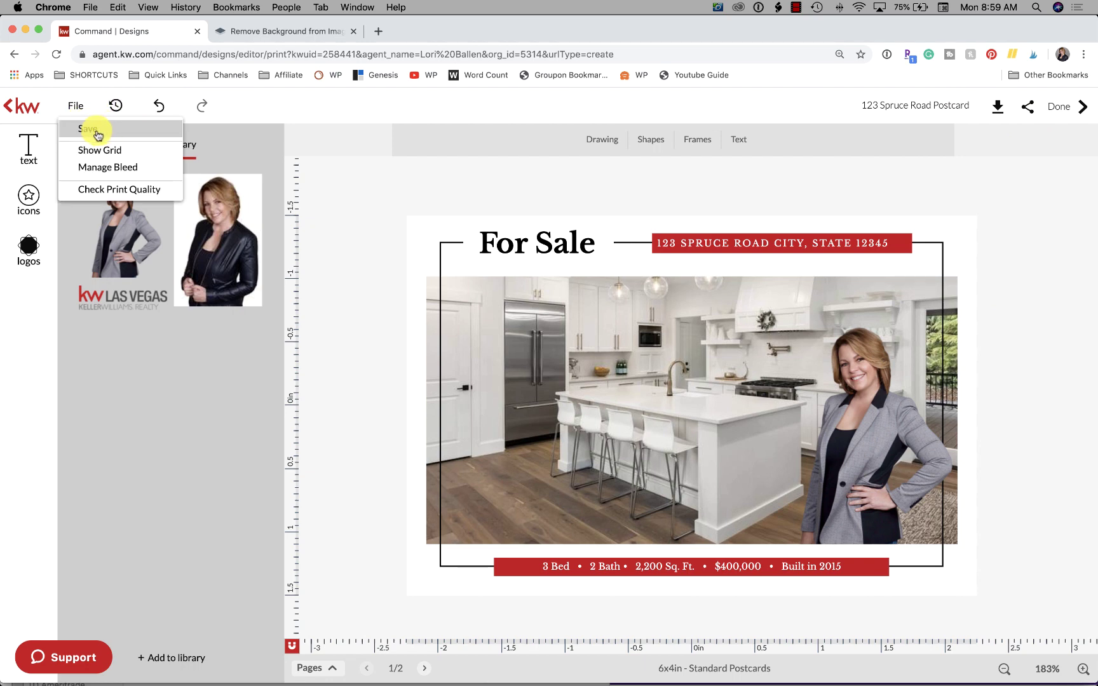
left_click(125, 154)
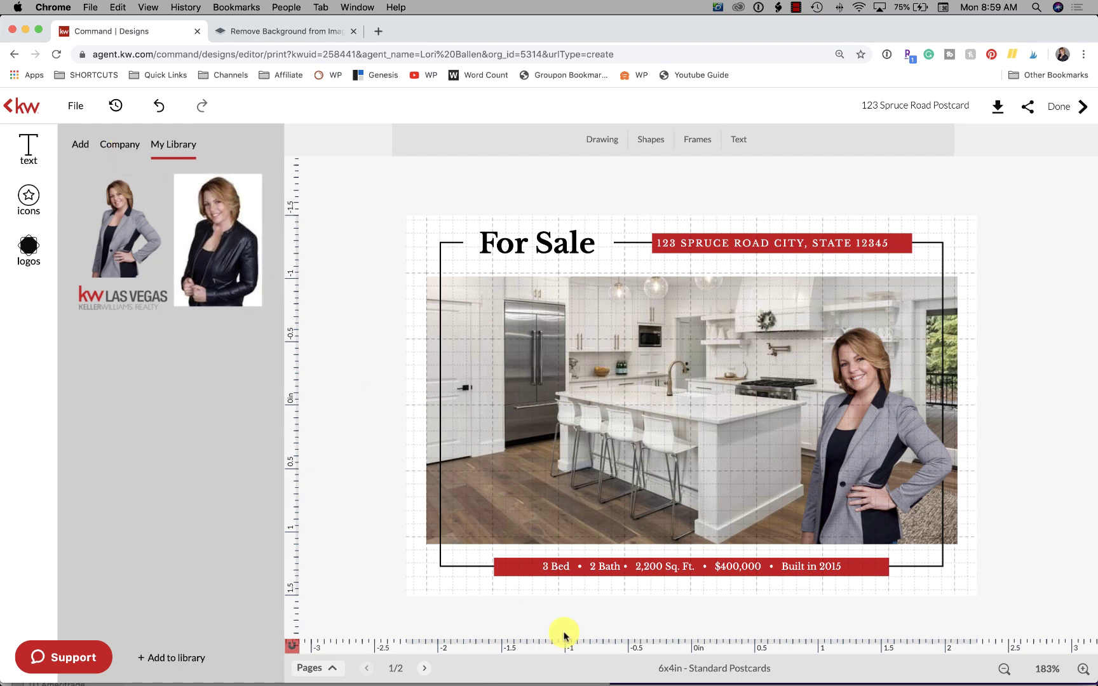
left_click(77, 105)
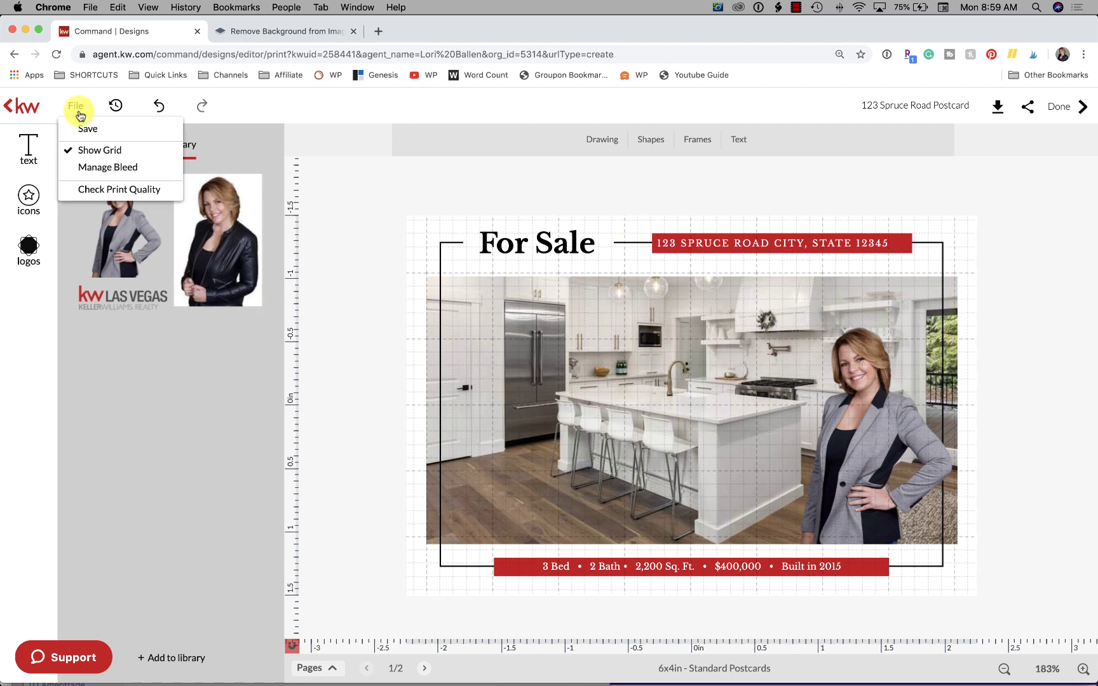
left_click(100, 167)
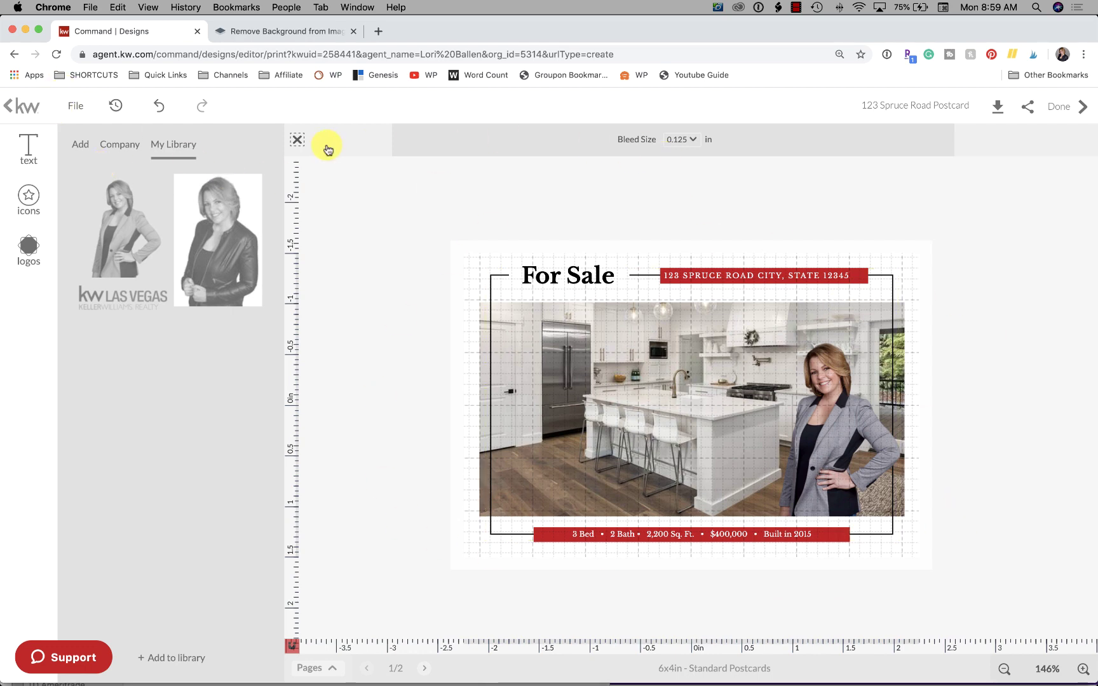
left_click(294, 138)
Check the images' print quality, hide the grid again, and save the design.
left_click(75, 105)
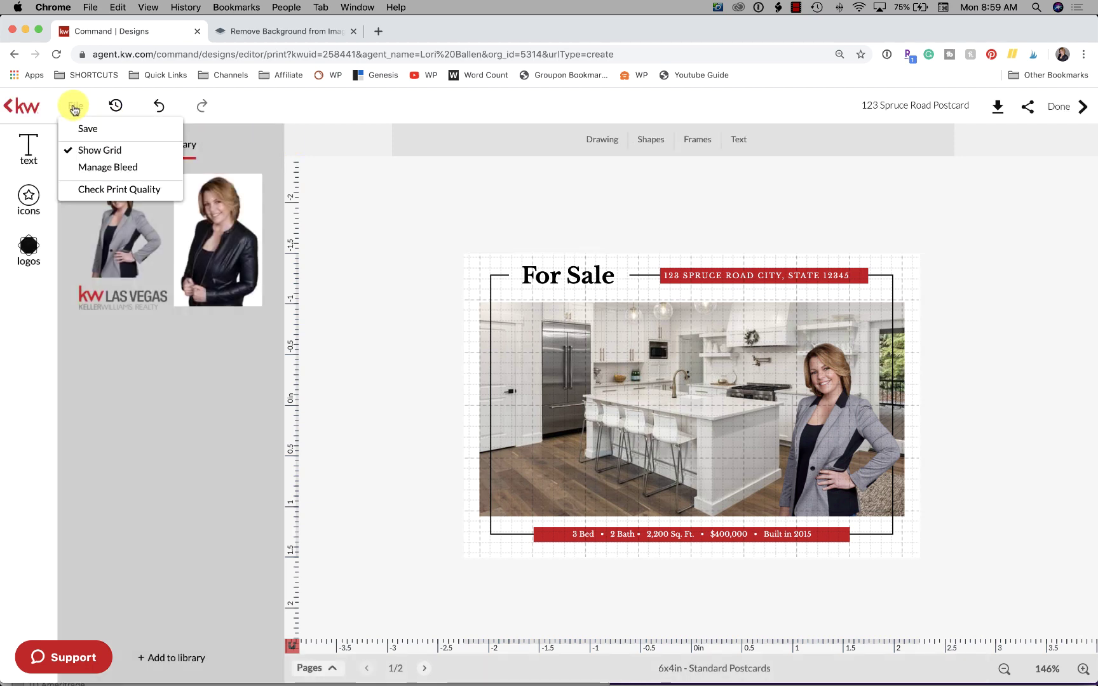
left_click(131, 192)
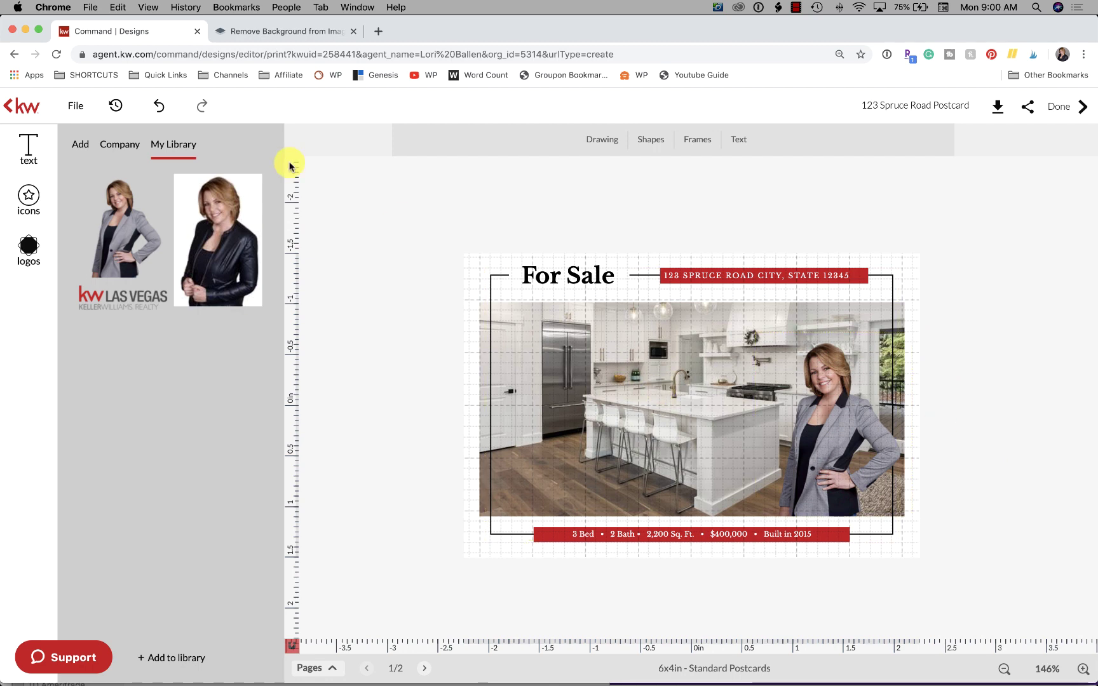
left_click(80, 105)
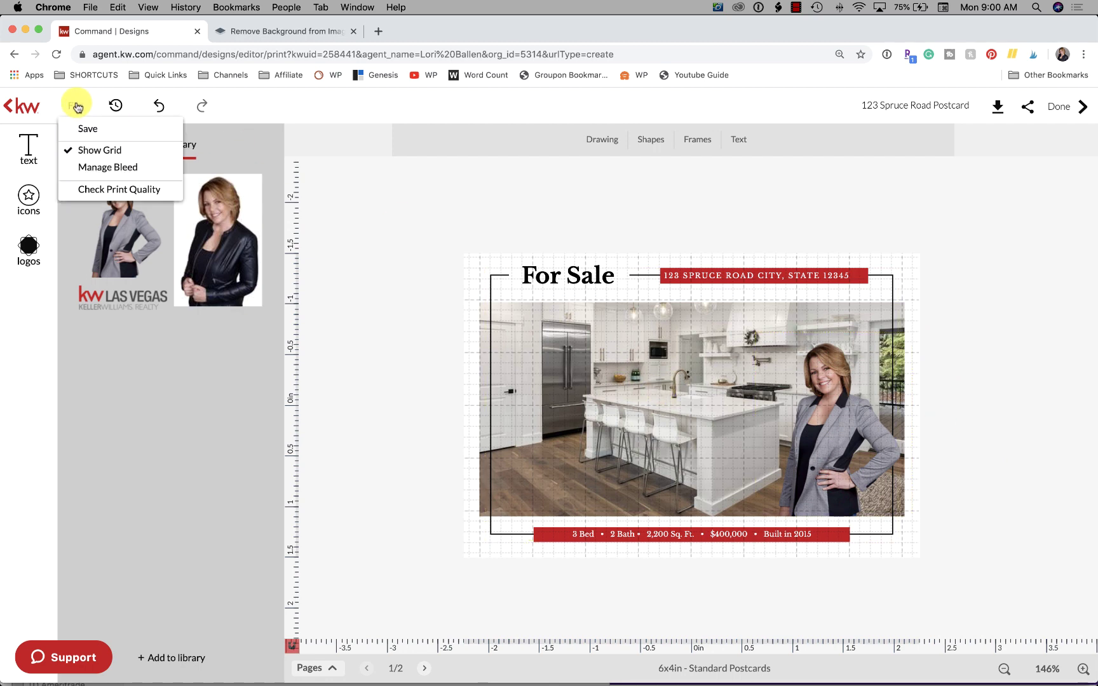
left_click(92, 151)
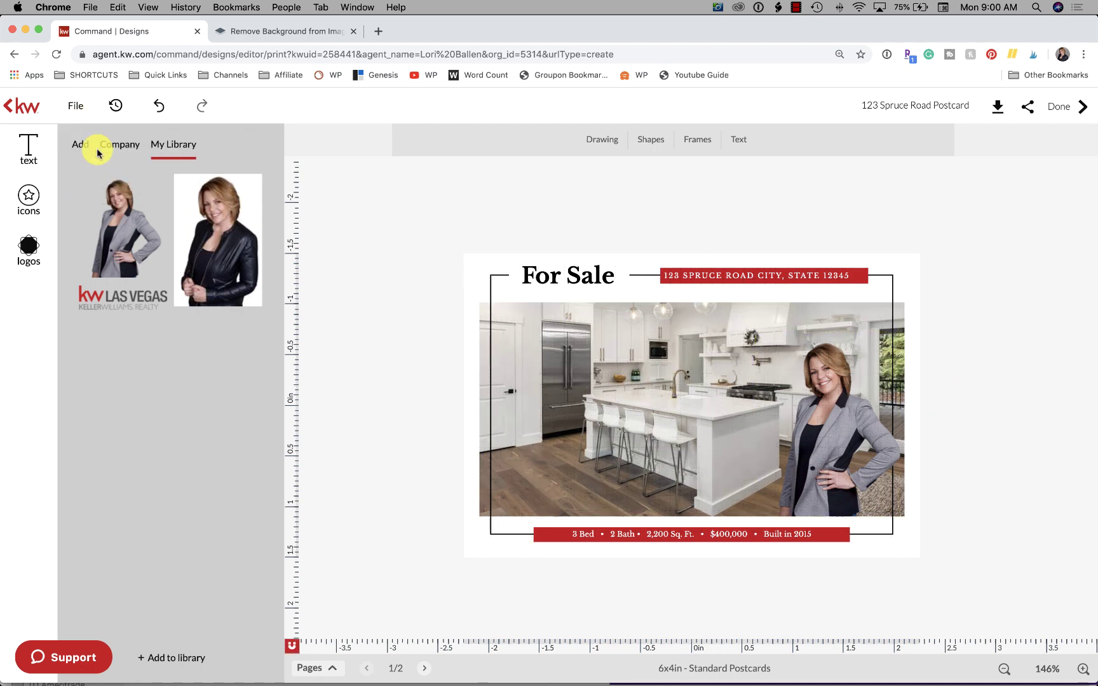
left_click(74, 111)
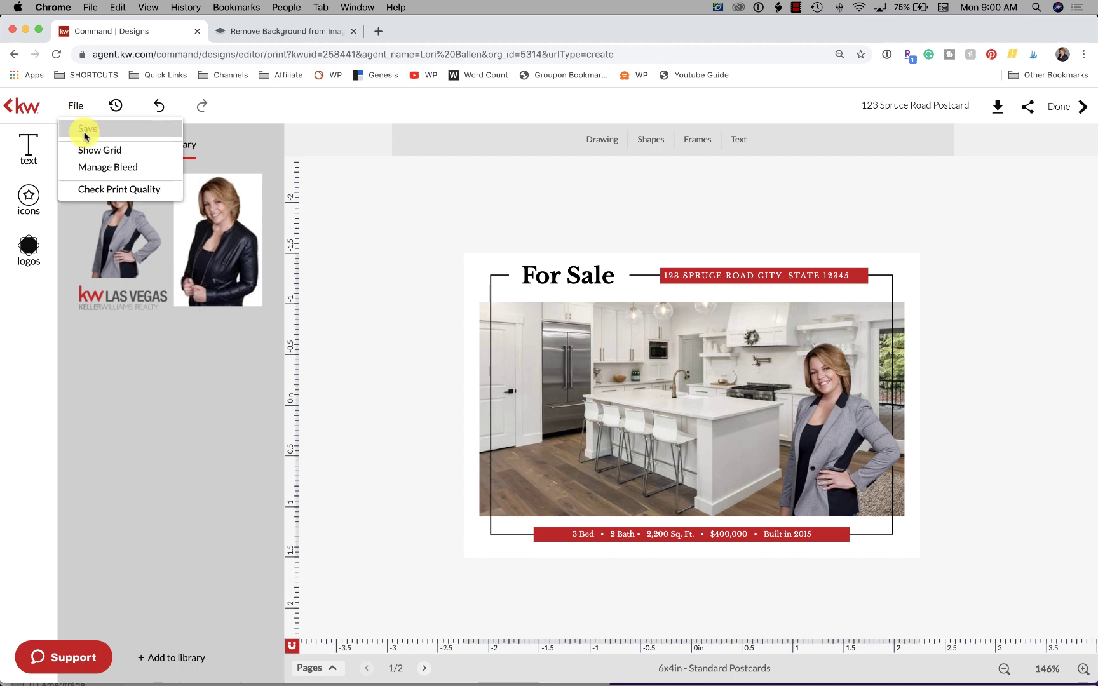
left_click(96, 131)
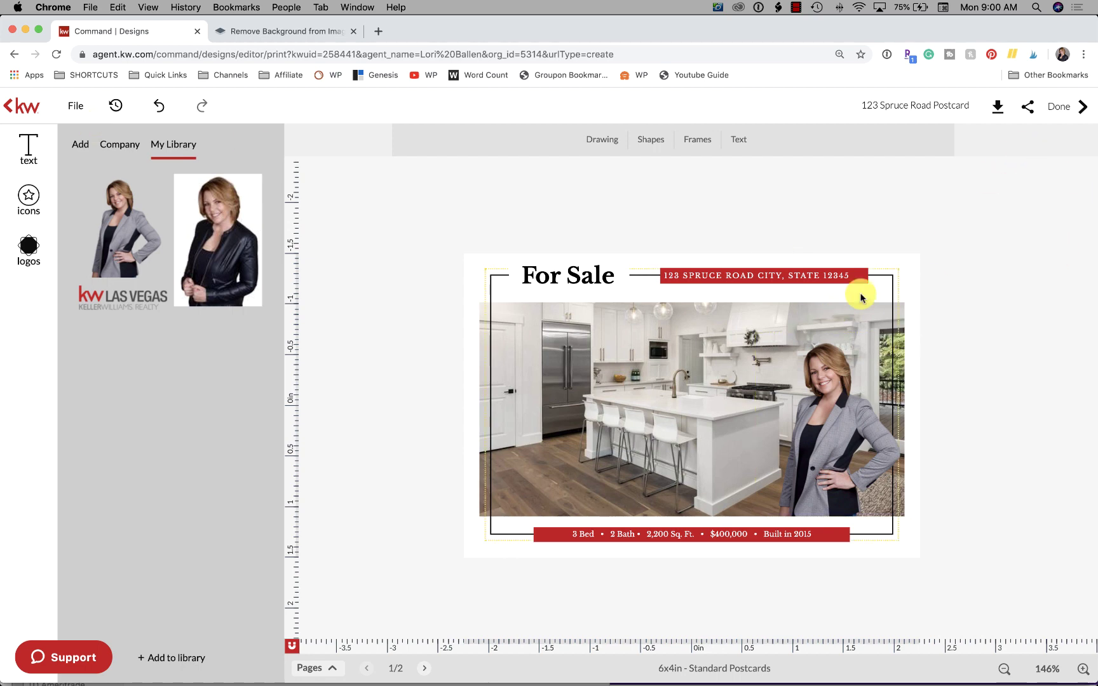
left_click(598, 141)
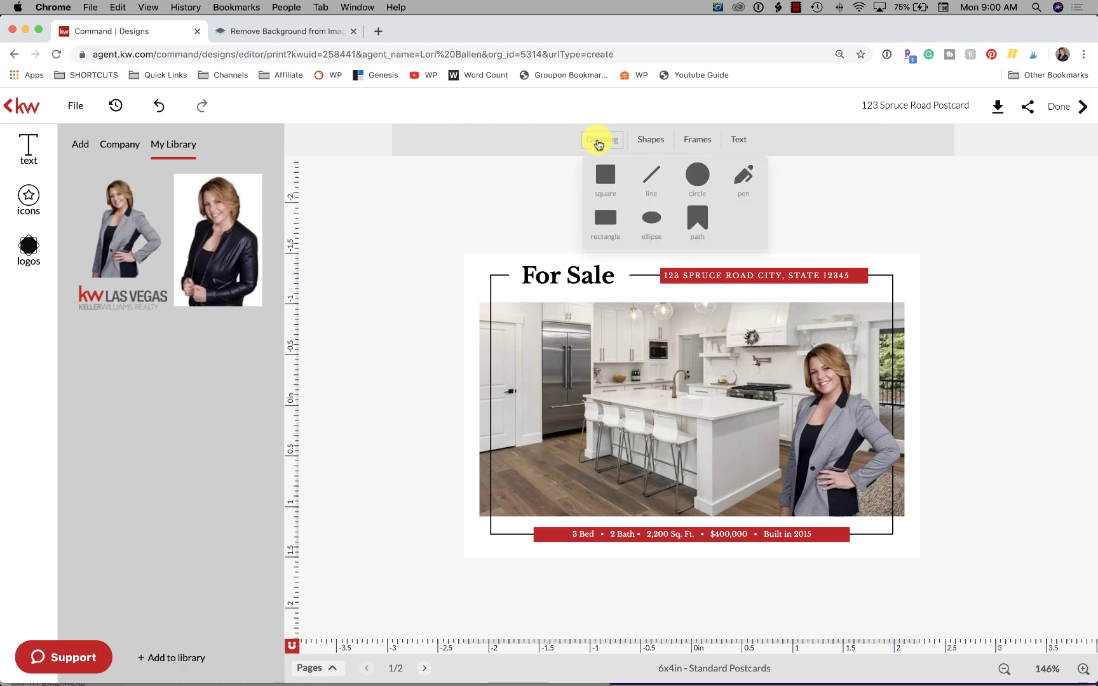
left_click(655, 139)
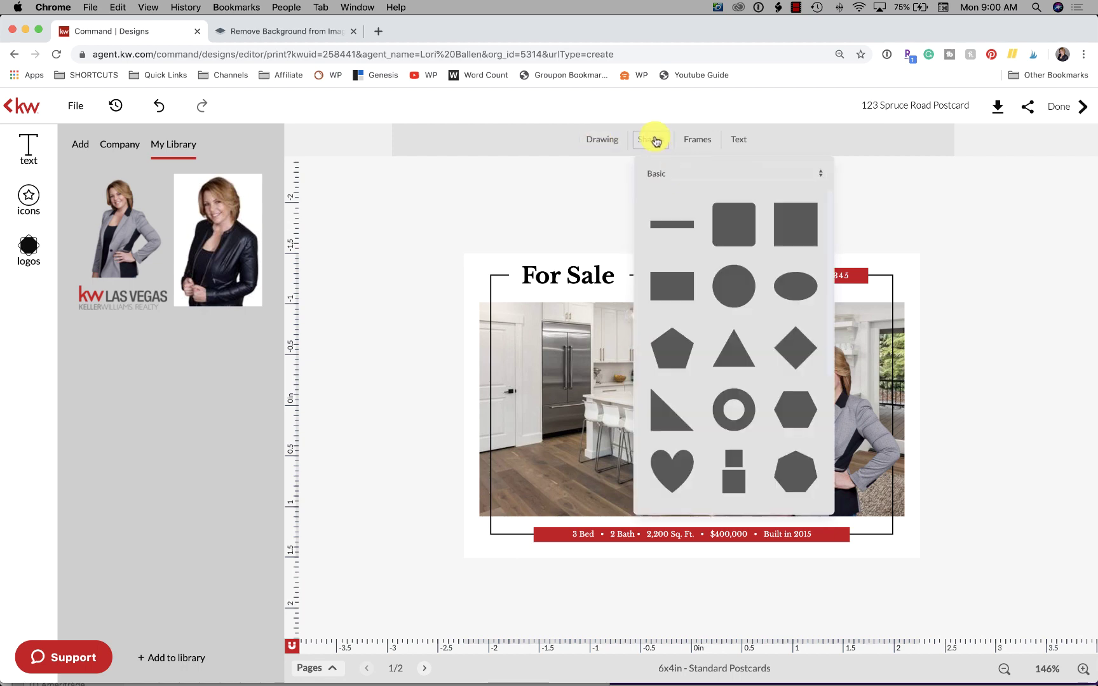
left_click(705, 139)
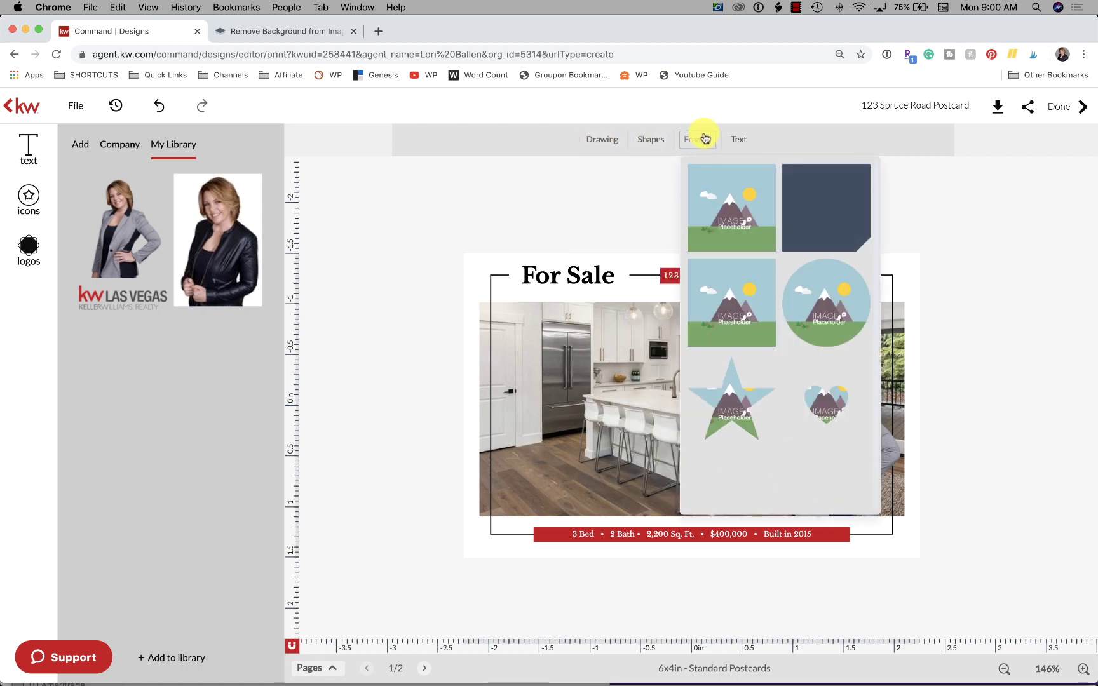
left_click(739, 140)
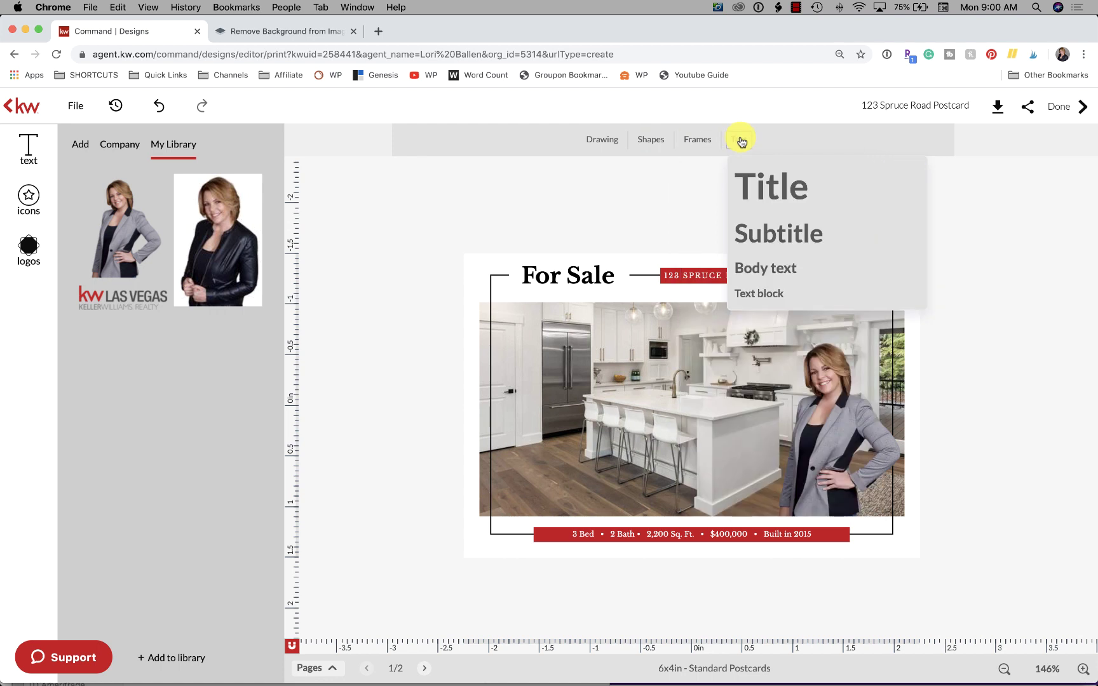
left_click(419, 211)
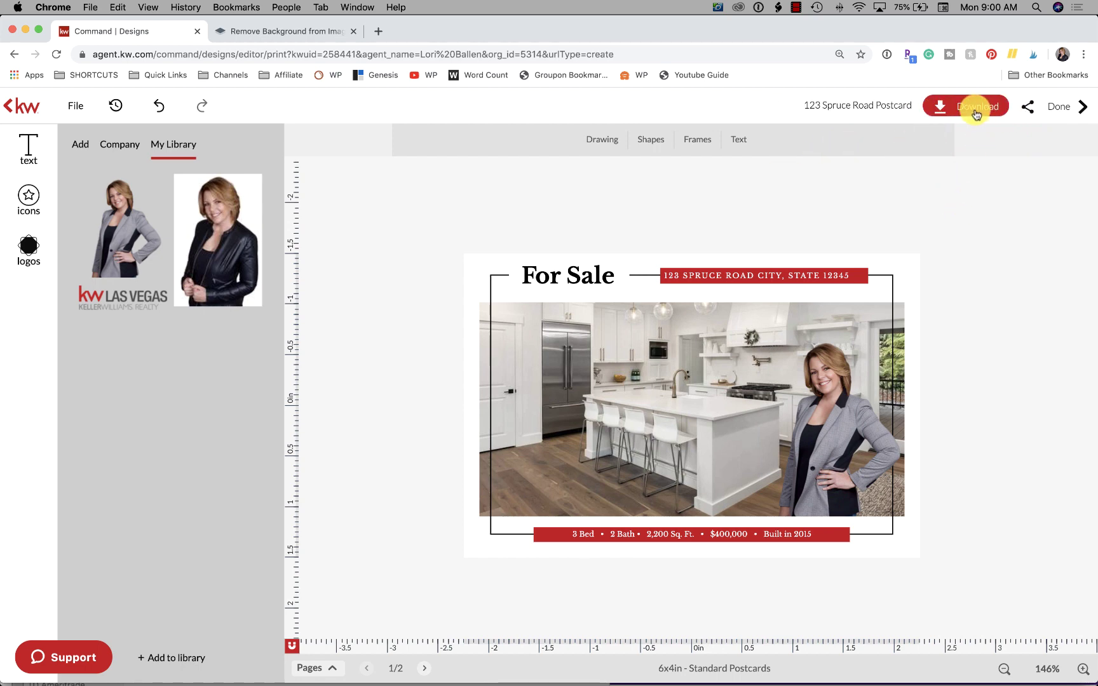
Review the PNG and JPEG download options, then show the PDF export settings.
left_click(978, 108)
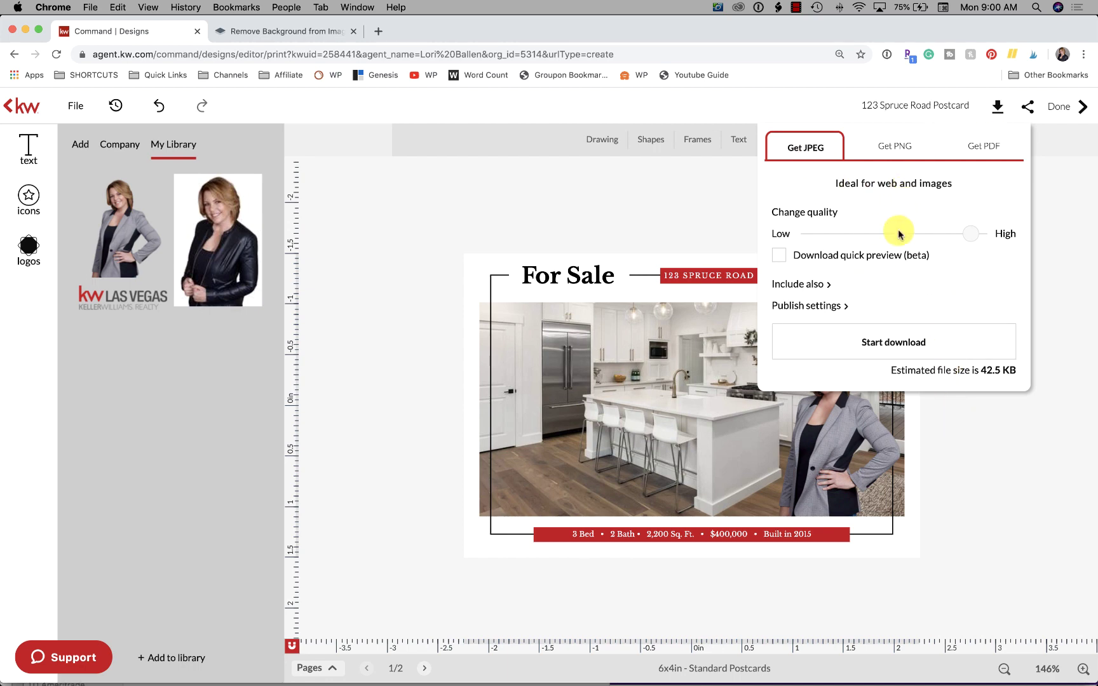
left_click(893, 150)
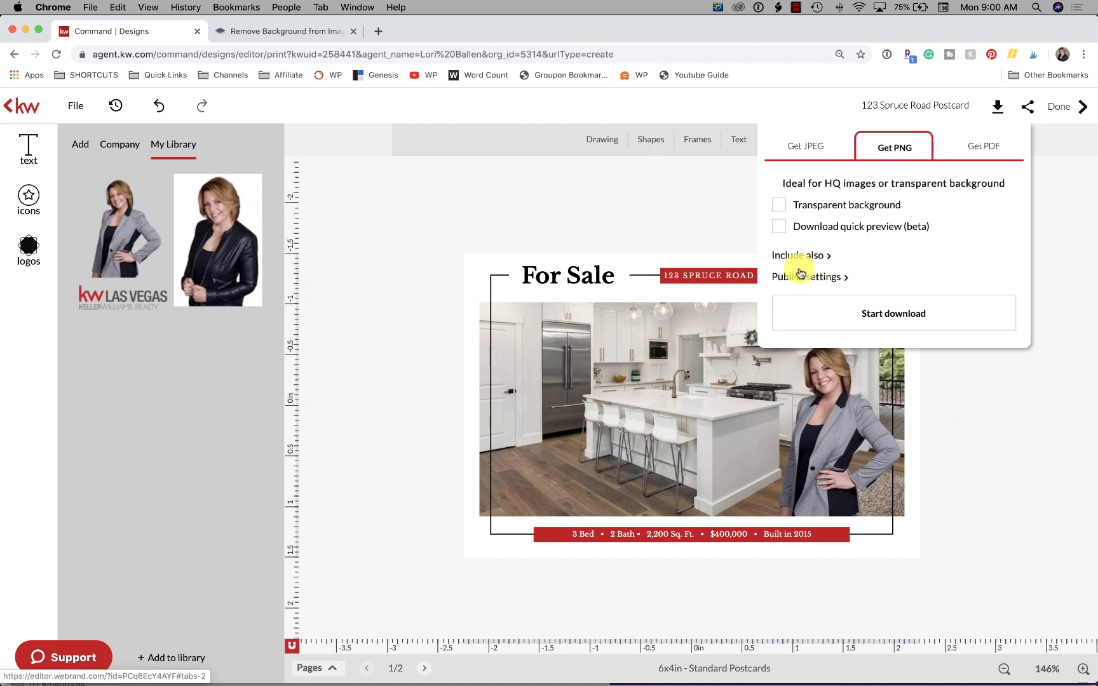
left_click(829, 279)
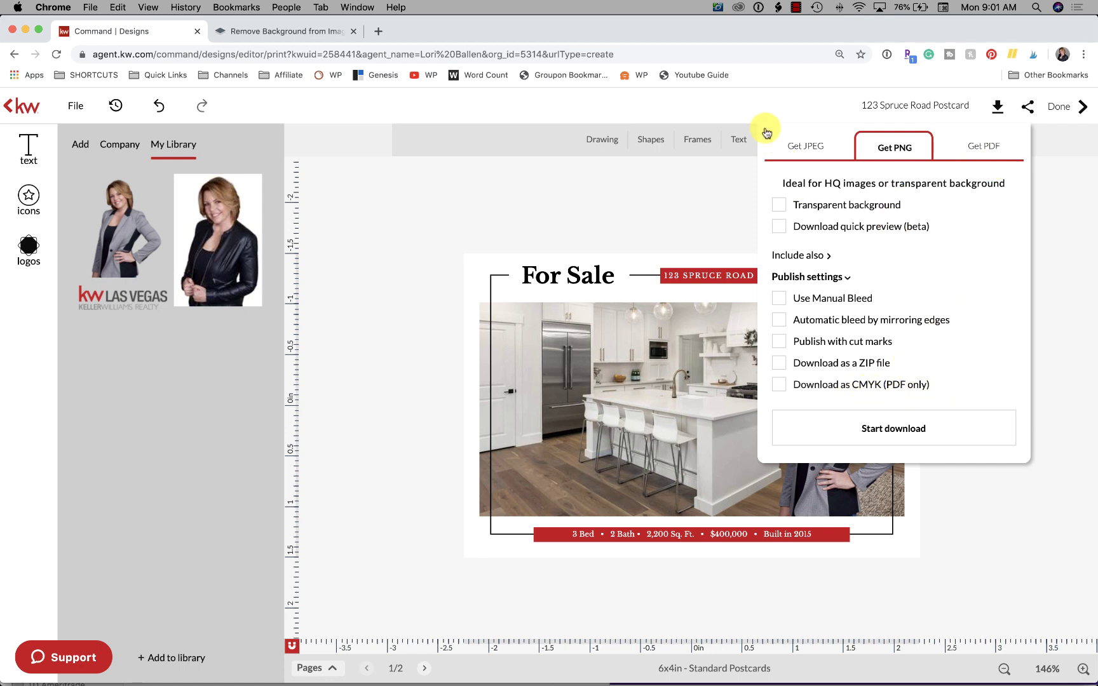
left_click(806, 144)
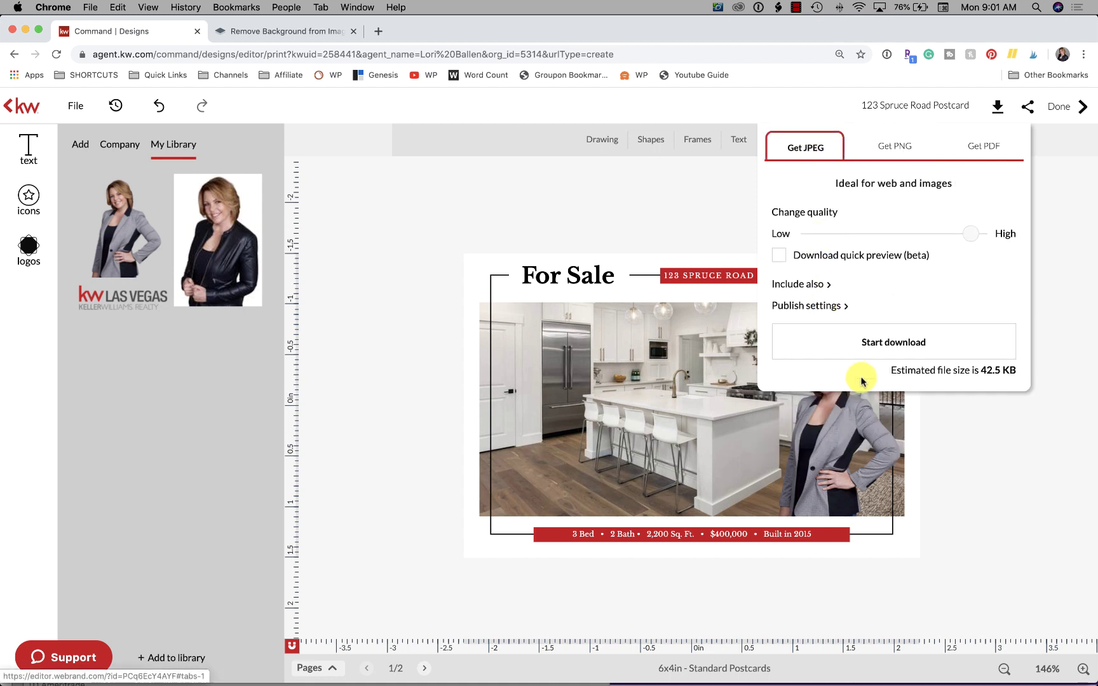
left_click(823, 305)
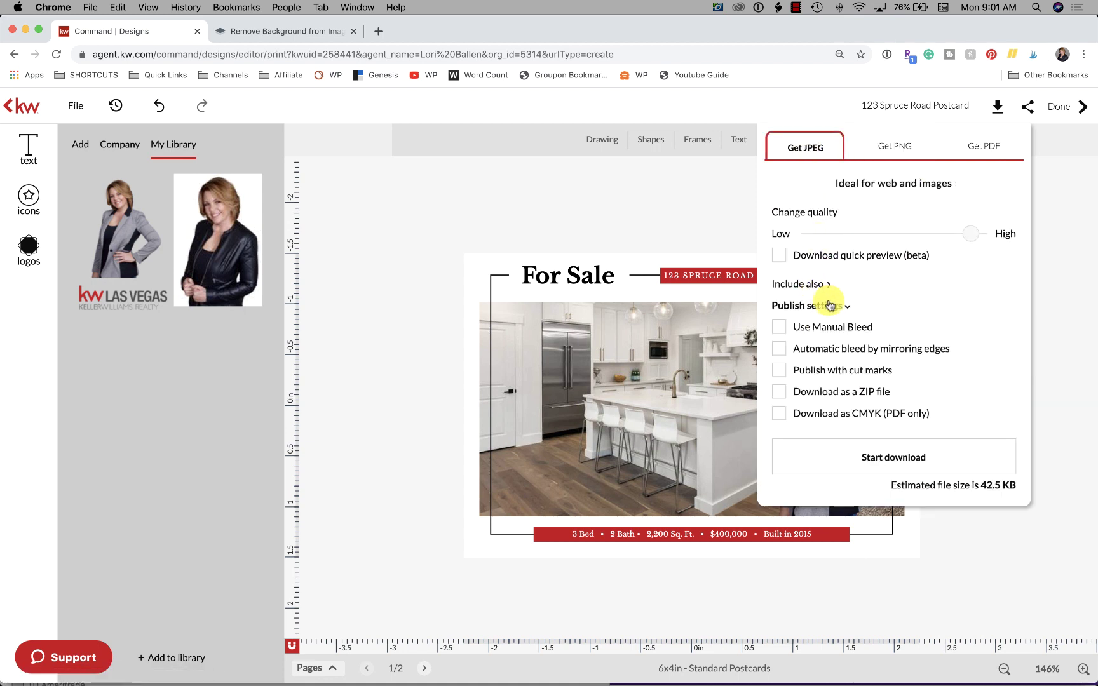
left_click(817, 284)
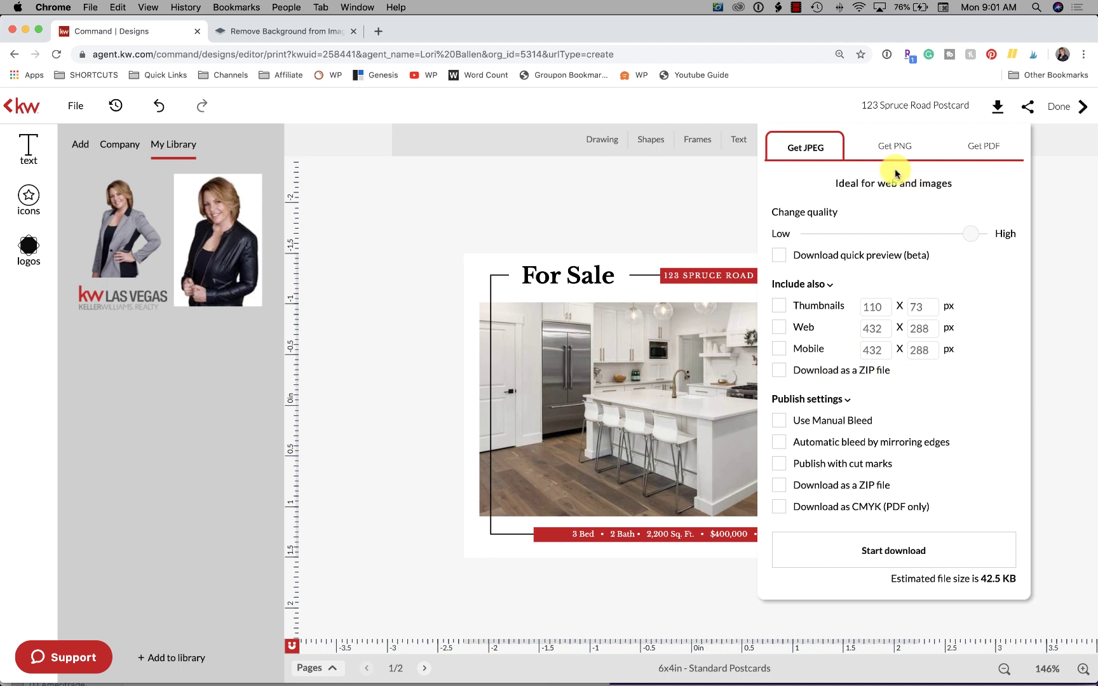
left_click(985, 152)
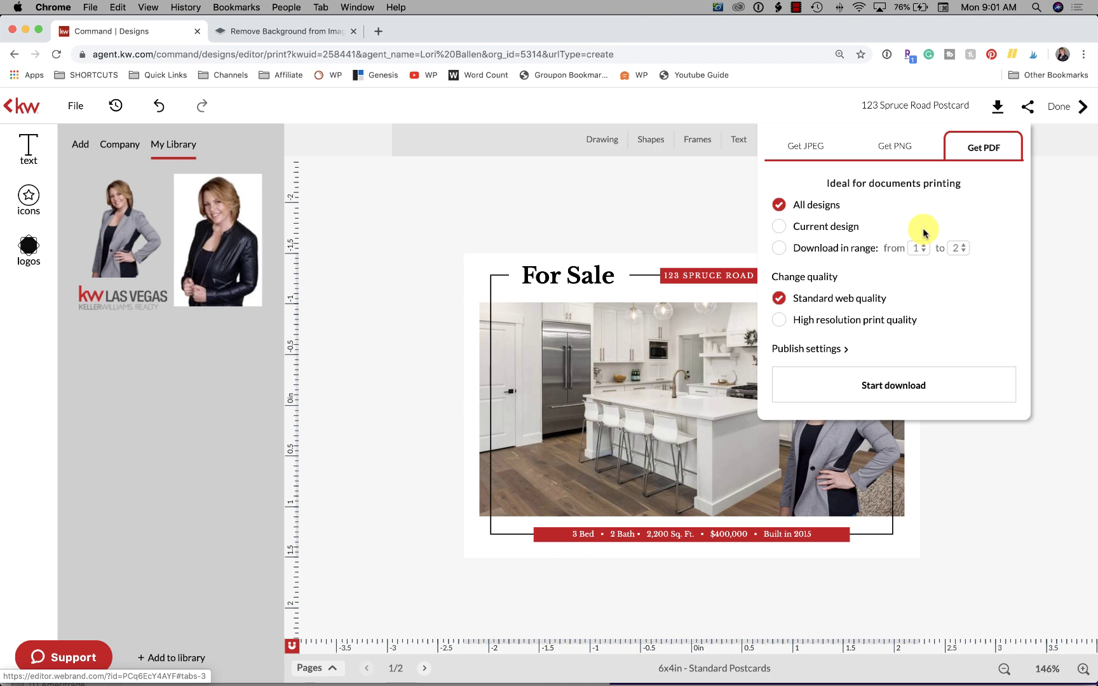
Download pages 1–2 as a high-resolution print PDF and open it.
left_click(778, 249)
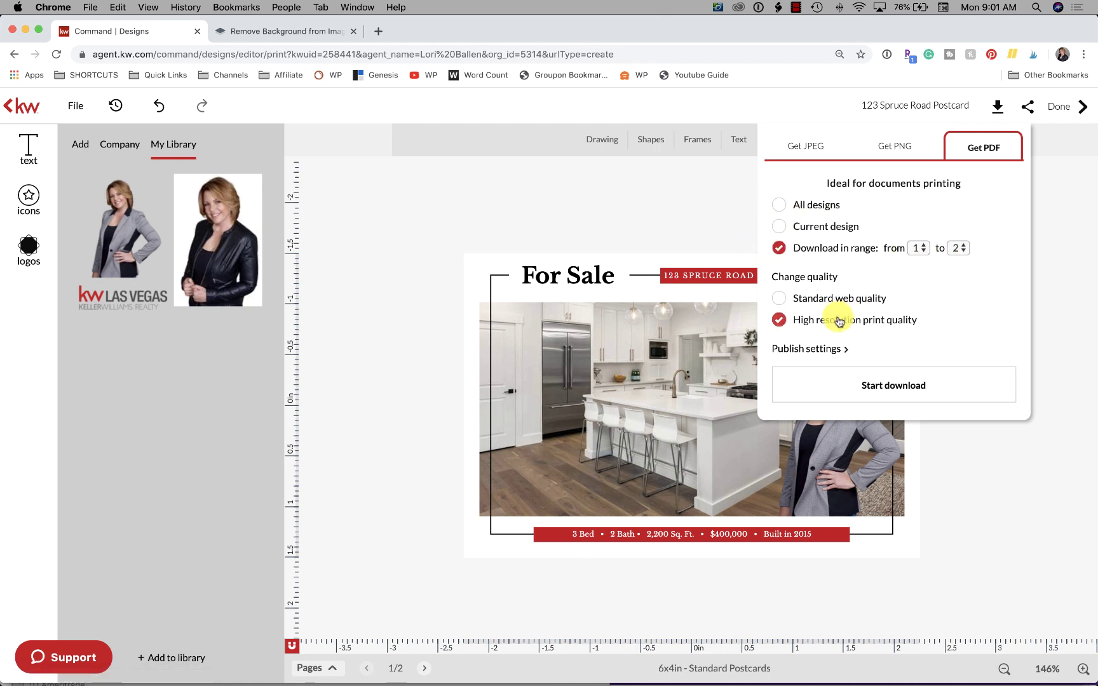
left_click(837, 349)
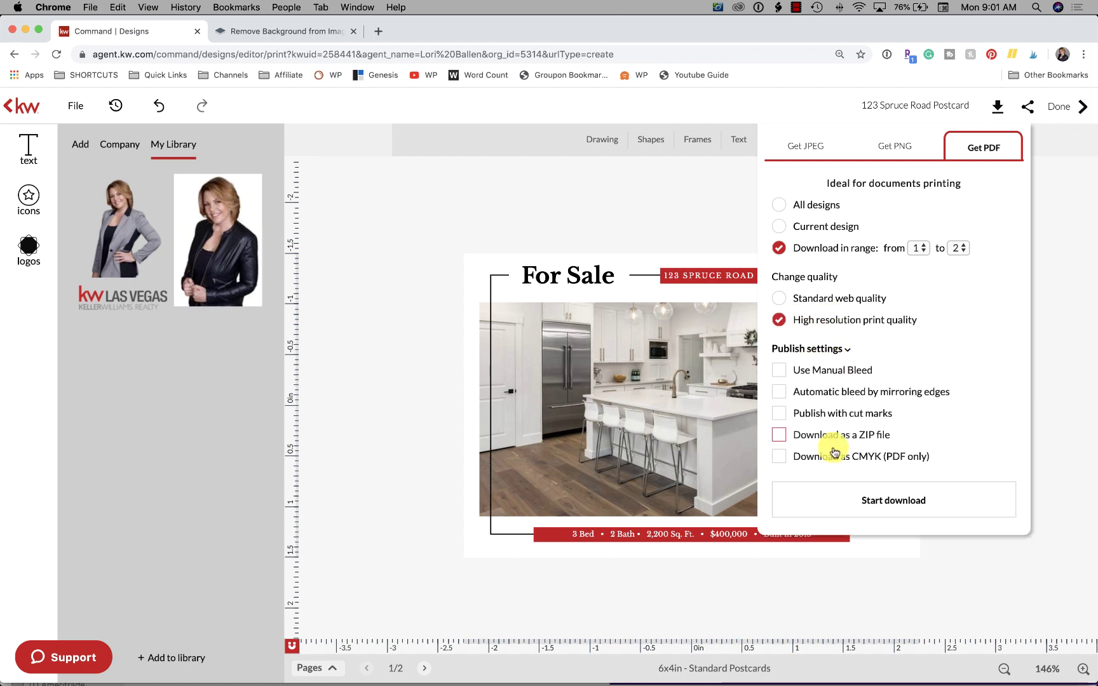
left_click(884, 504)
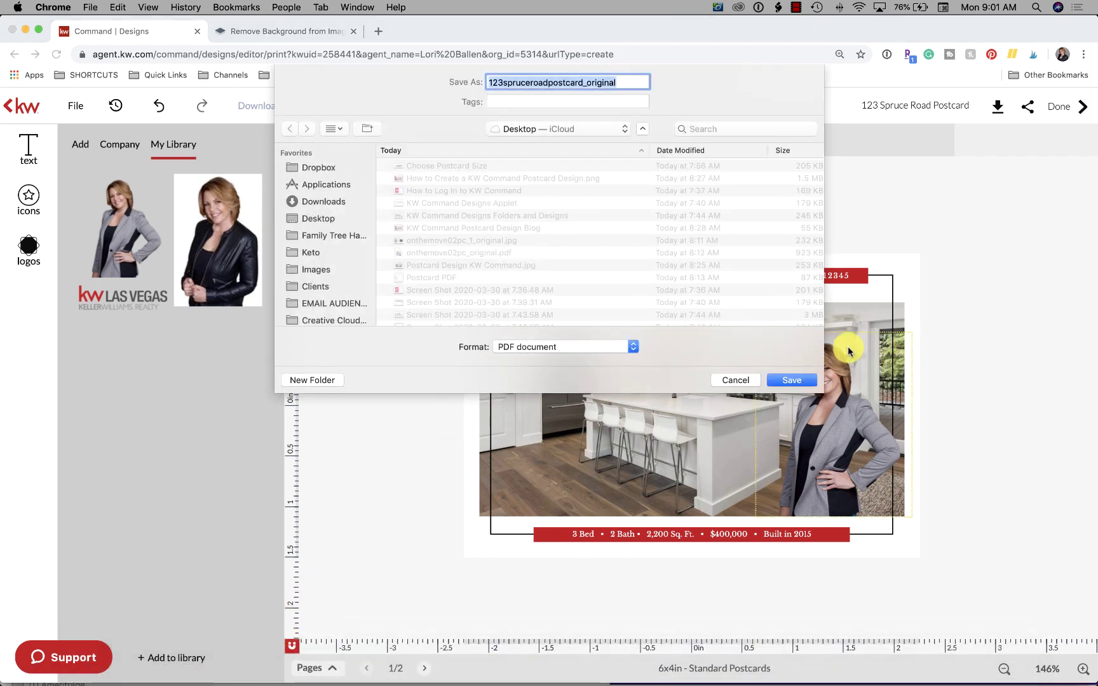
left_click(791, 380)
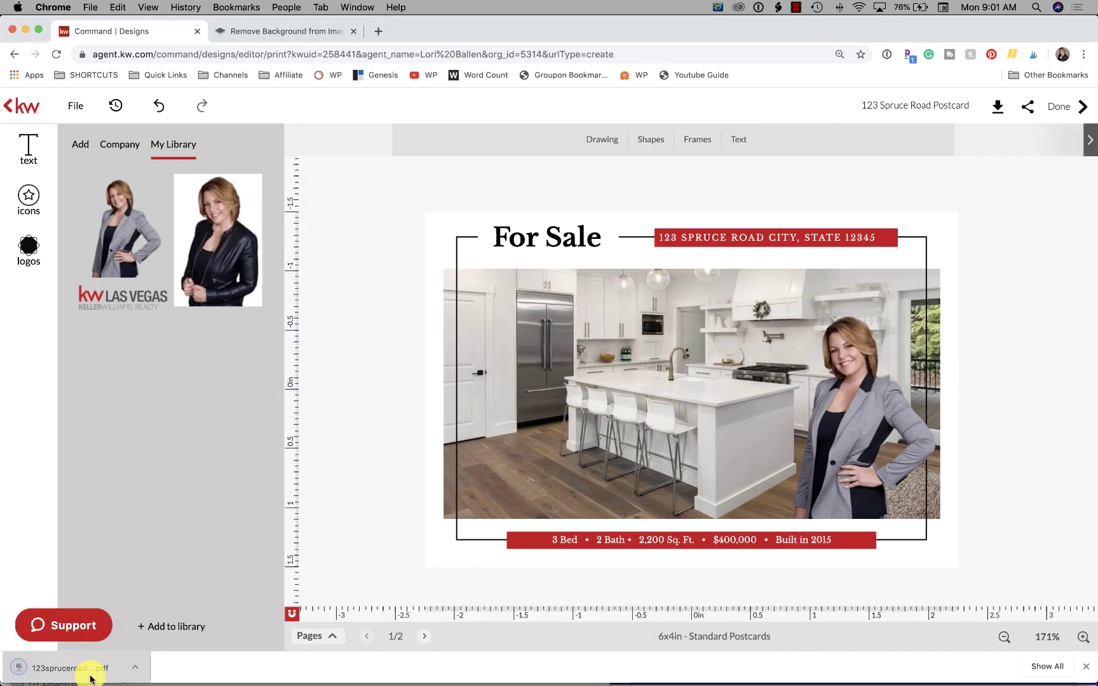
left_click(60, 667)
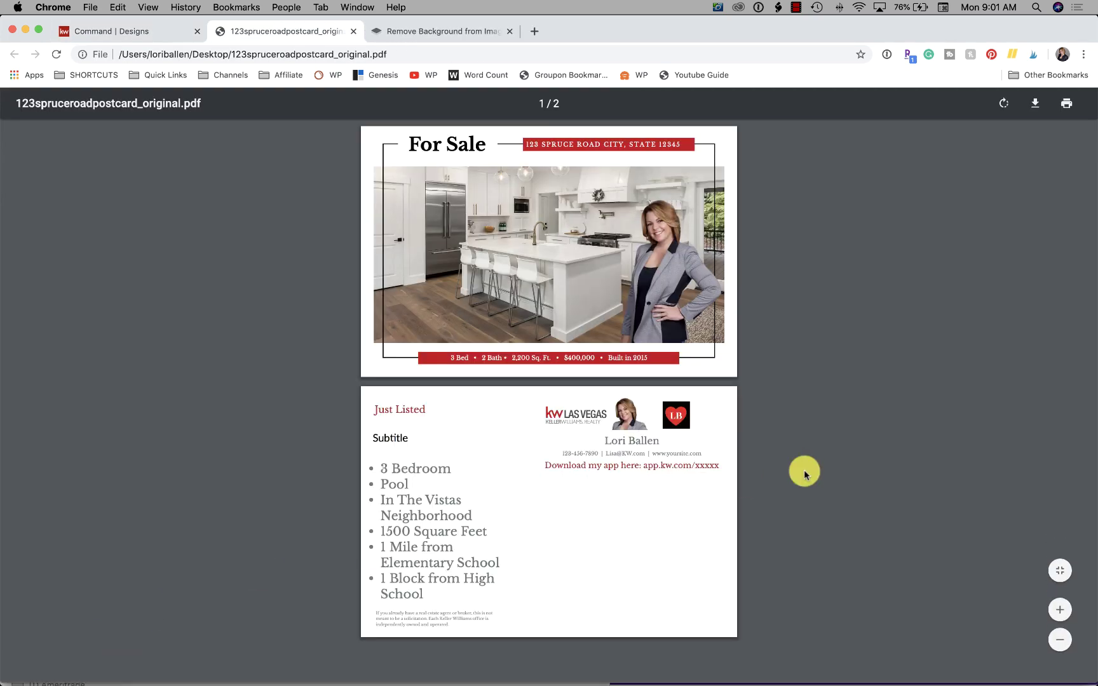